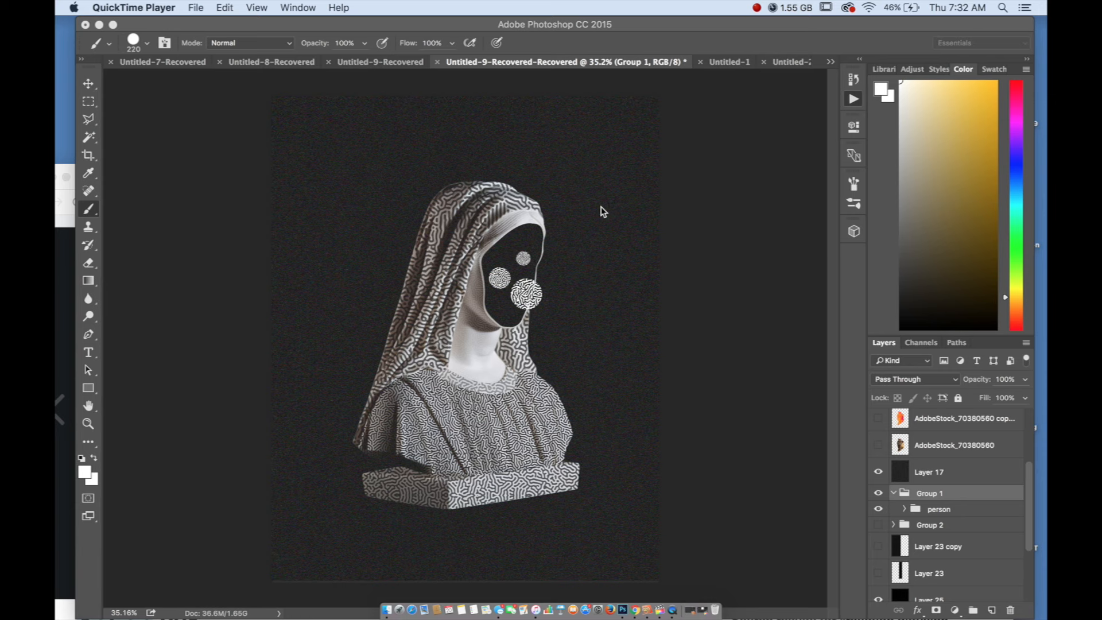
Switch to Chrome and play part of the Action 231 video on Vimeo from an earlier point, then pause it
click(57, 287)
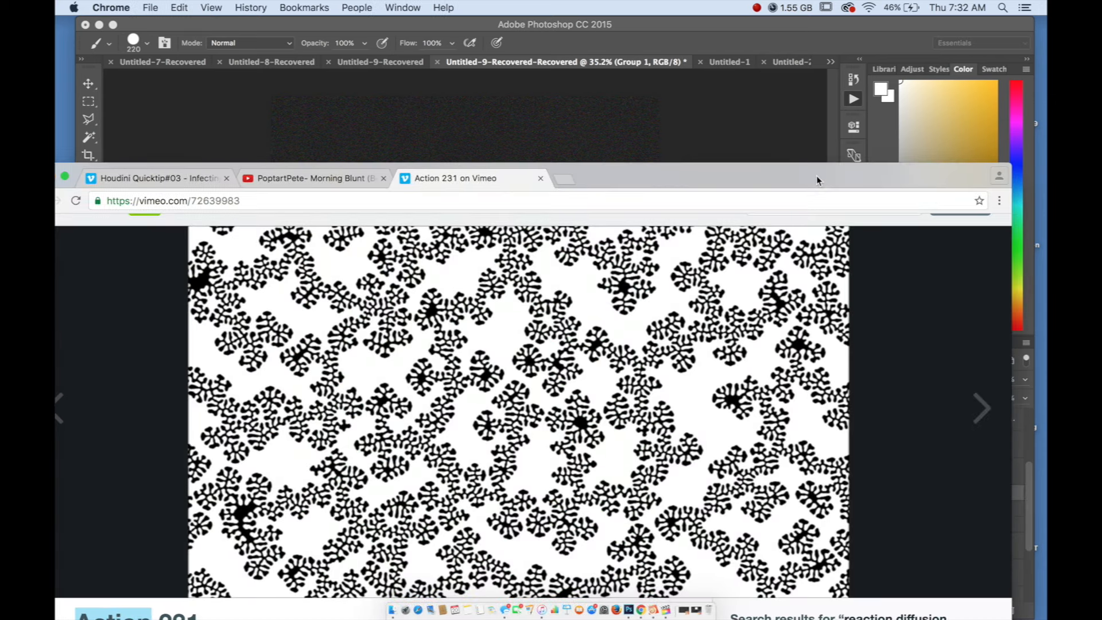
double_click(817, 181)
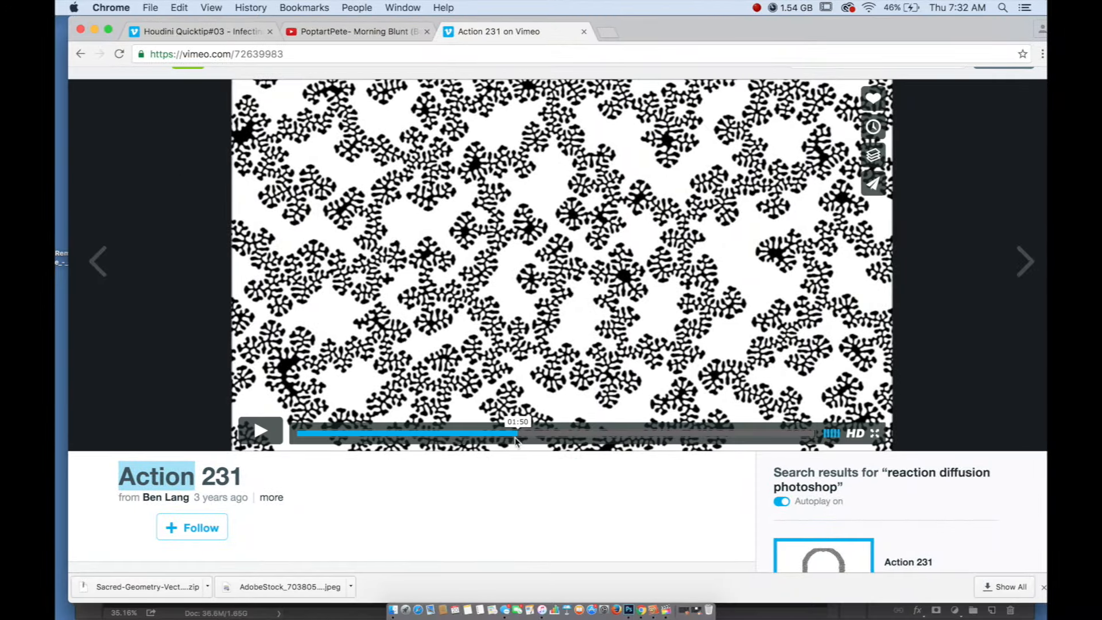
drag(515, 440, 486, 435)
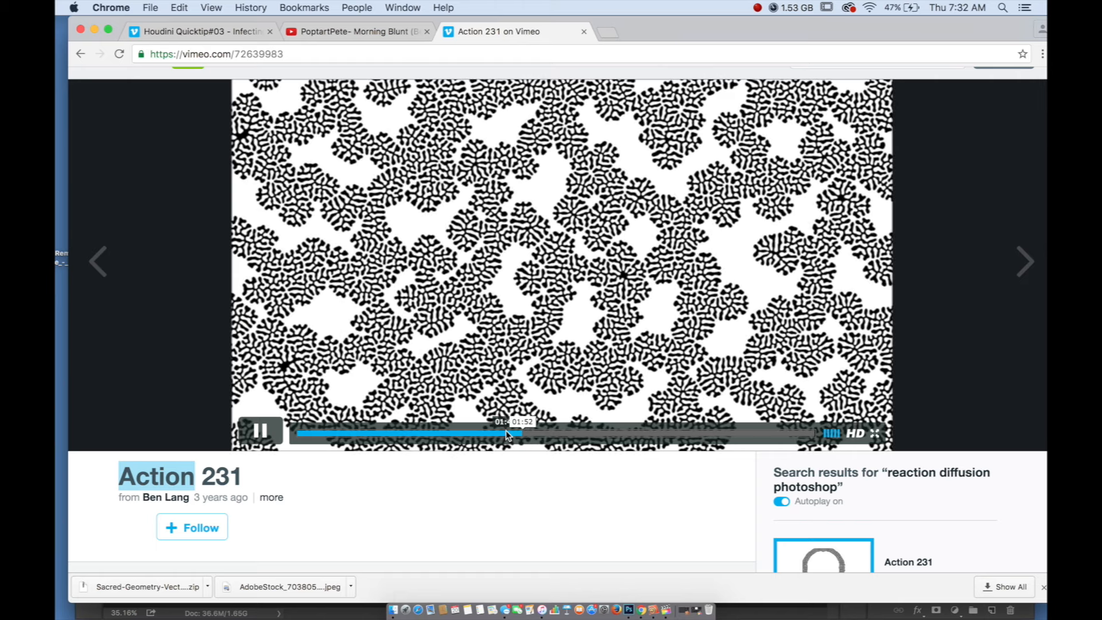
click(262, 429)
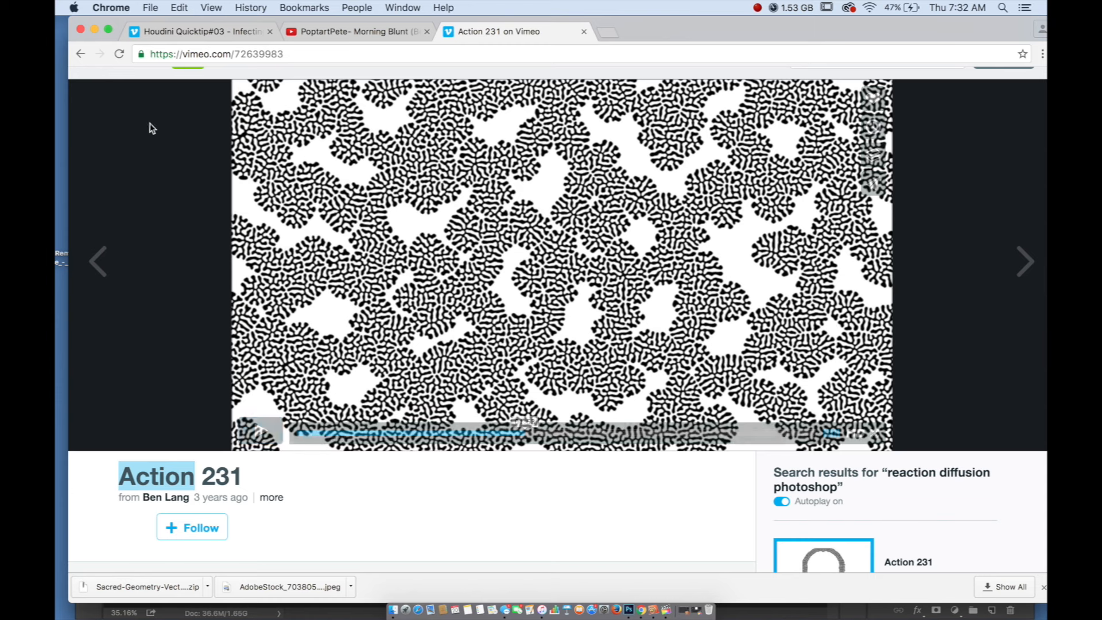
Return to the reaction diffusion photoshop search results and open the video "Tutorial: Reaction-Diffusion in Photoshop"
click(82, 53)
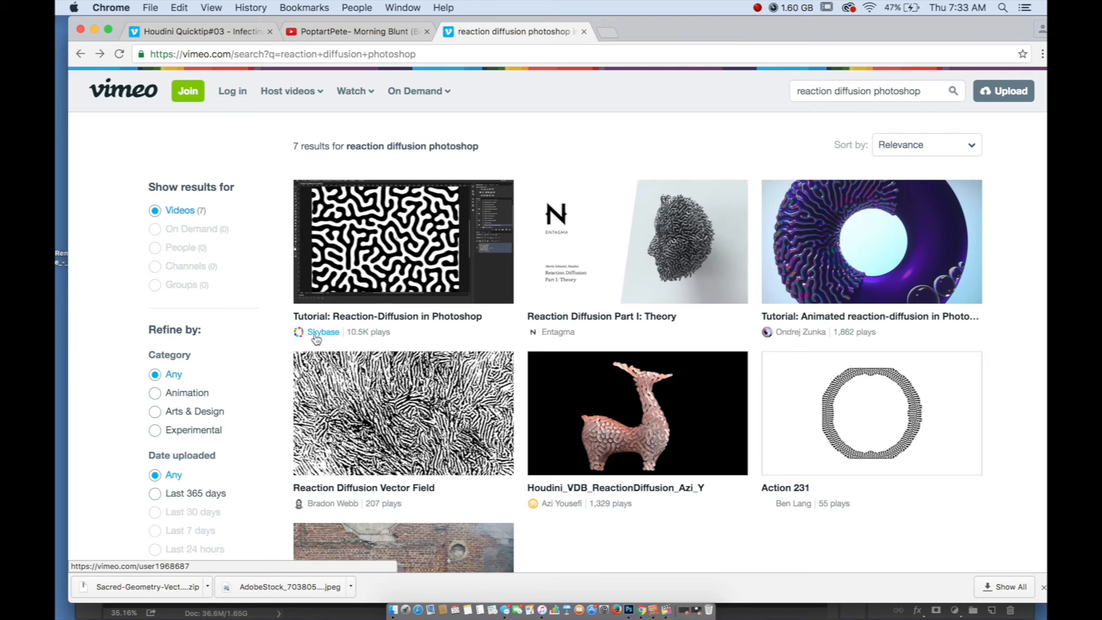
click(408, 222)
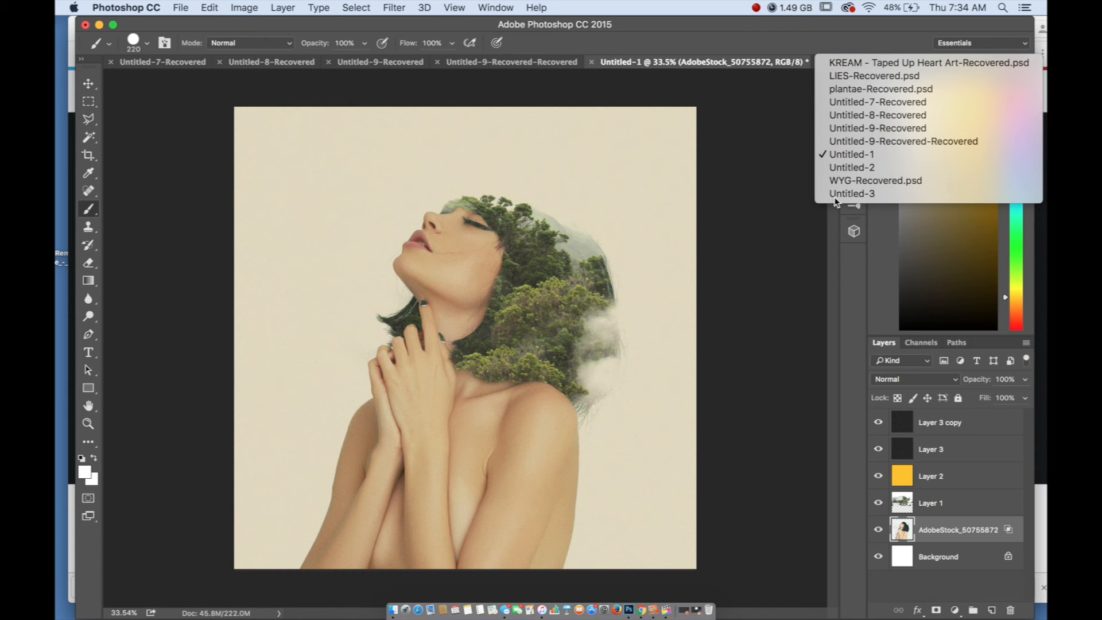
Switch to the Untitled-3 document in Photoshop and prepare a 444 px brush with black as the foreground colour
click(843, 195)
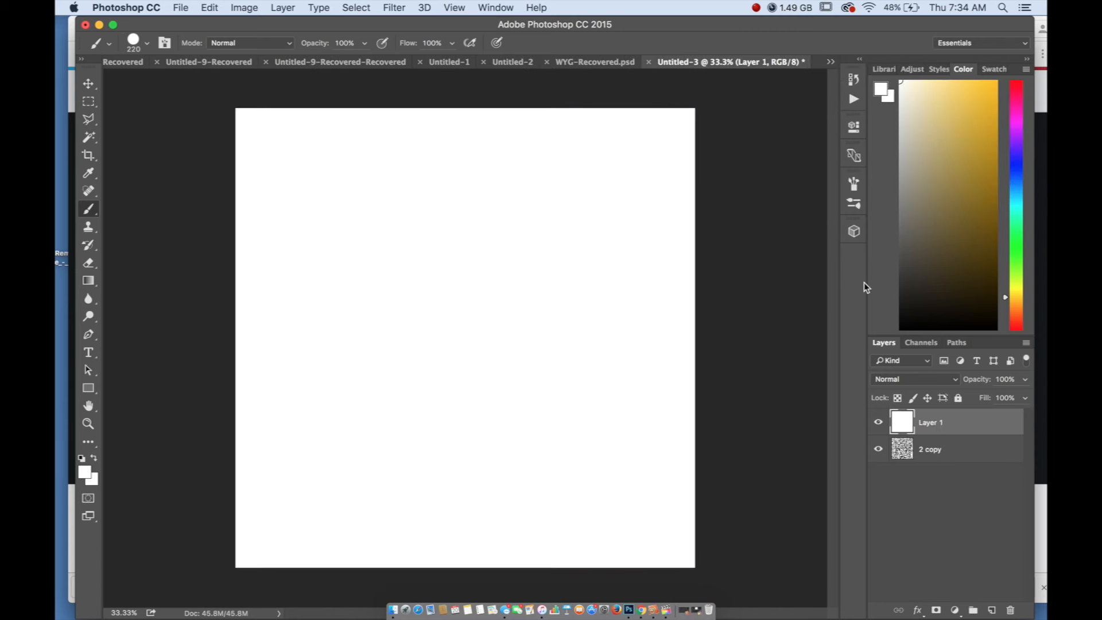
key(d)
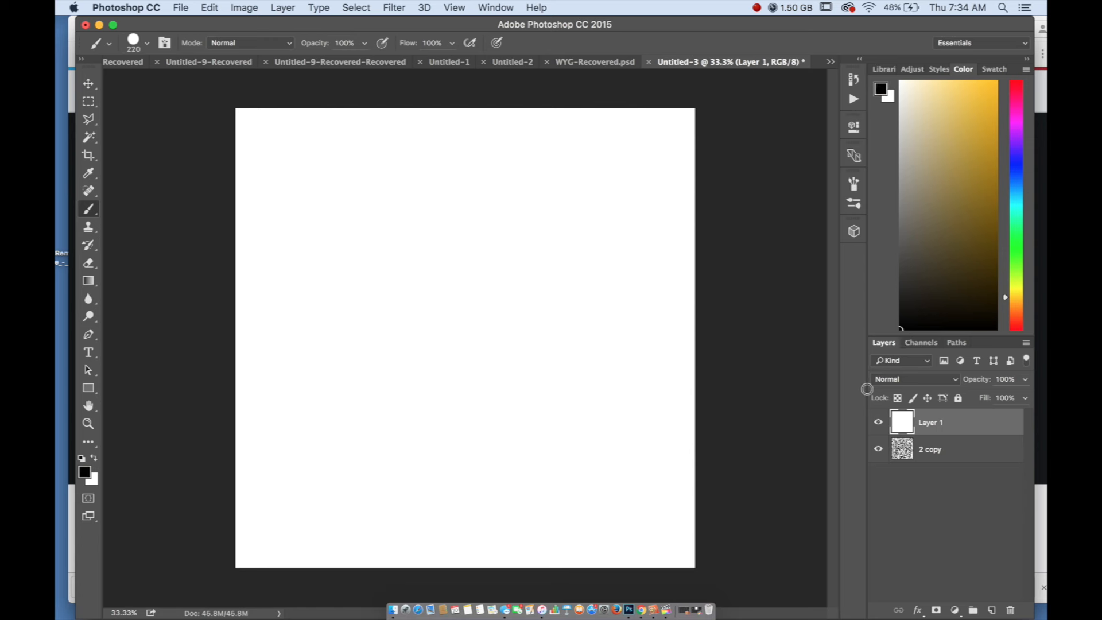
right_click(377, 274)
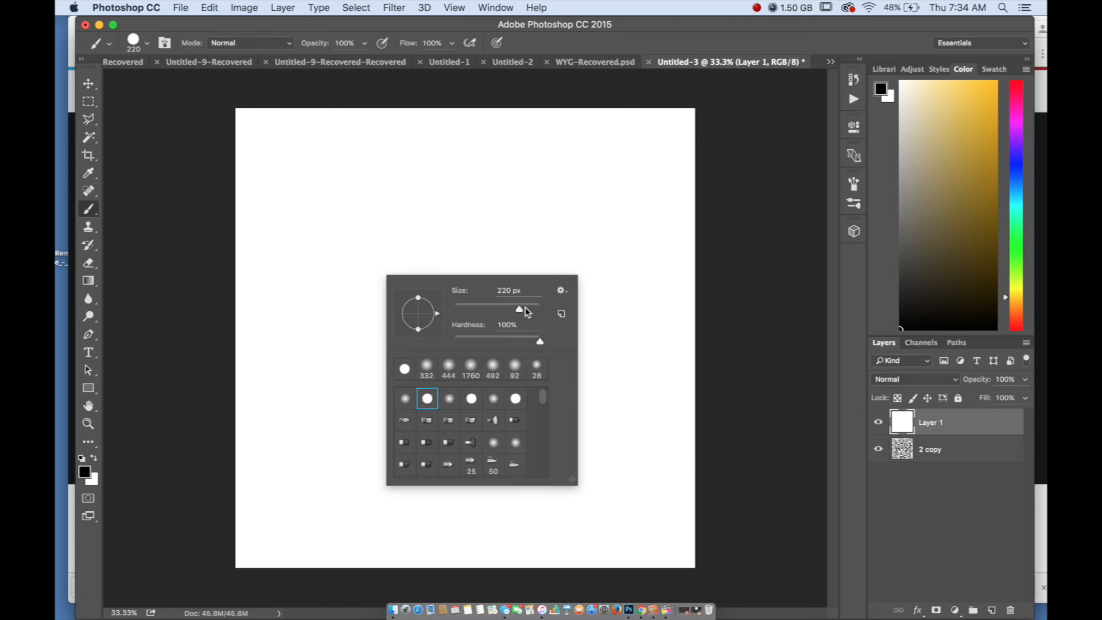
drag(526, 312, 535, 312)
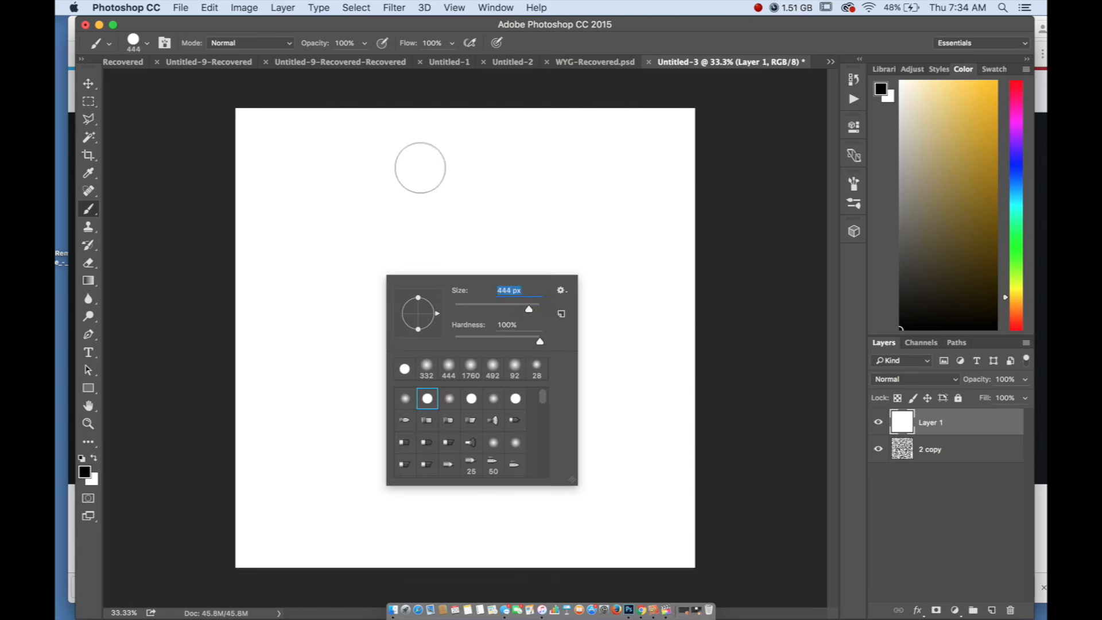
Paint nine separate black dots scattered across the white canvas on Layer 1
click(385, 194)
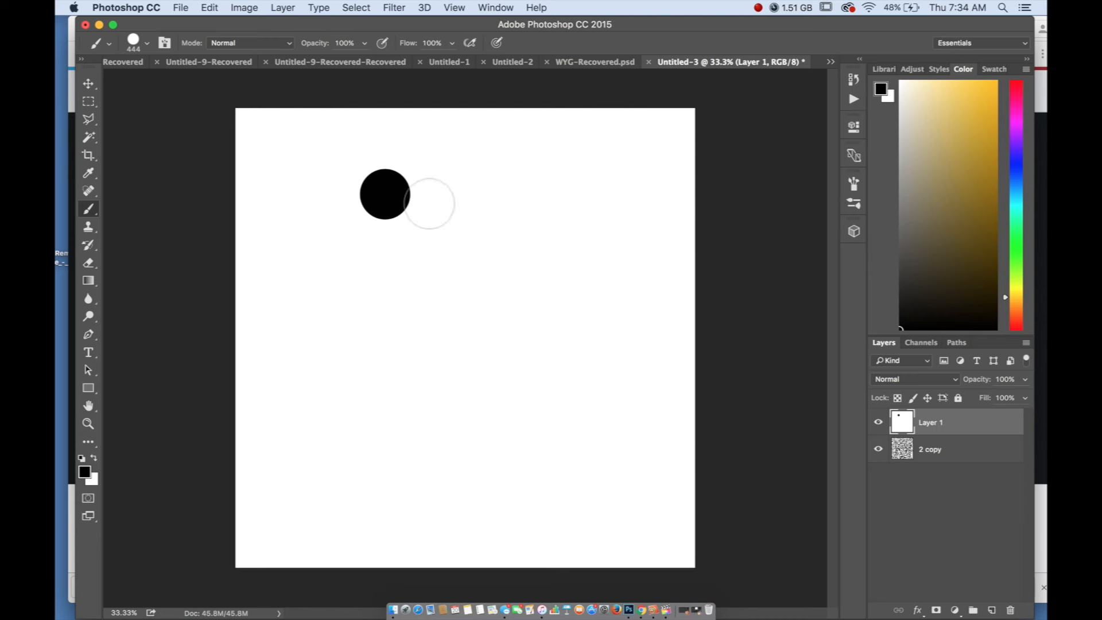
click(420, 280)
click(359, 293)
click(416, 374)
click(586, 347)
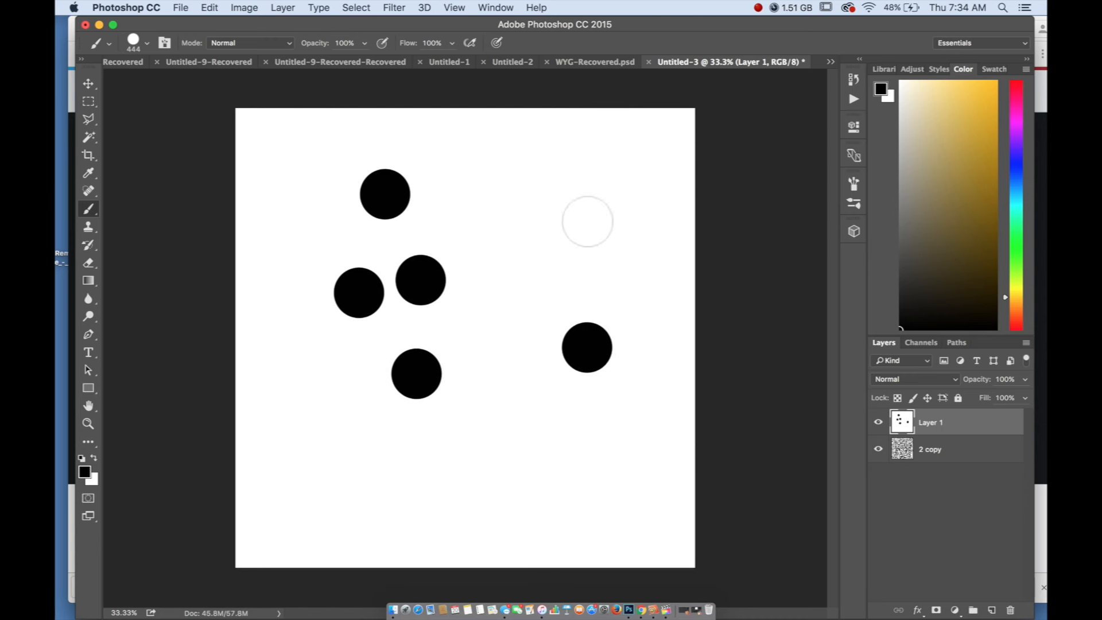
click(587, 210)
click(514, 325)
click(471, 432)
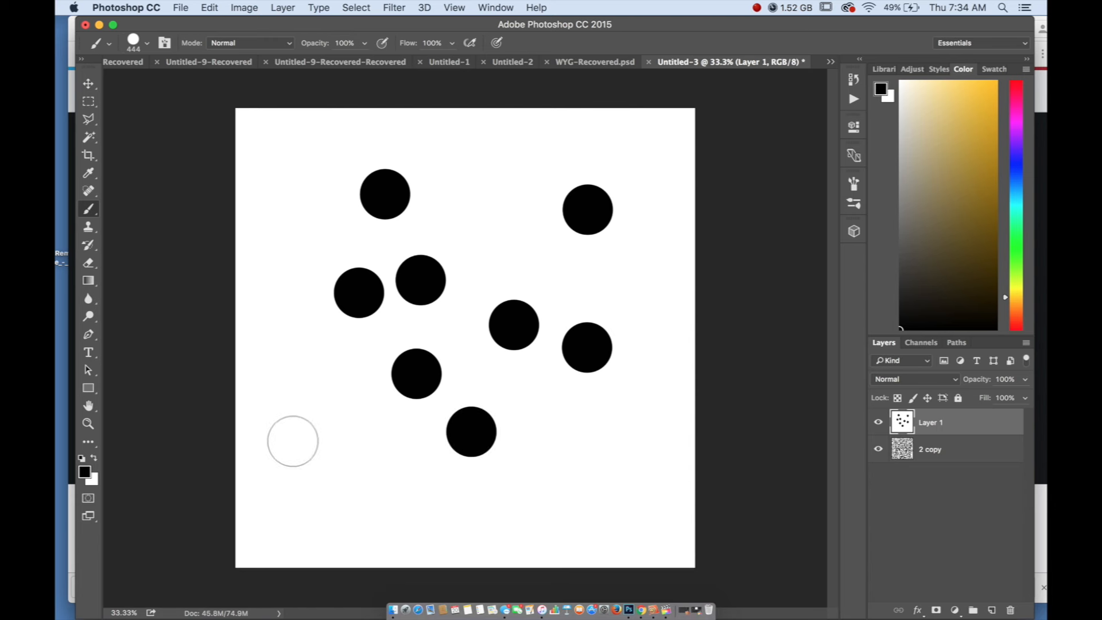
click(294, 464)
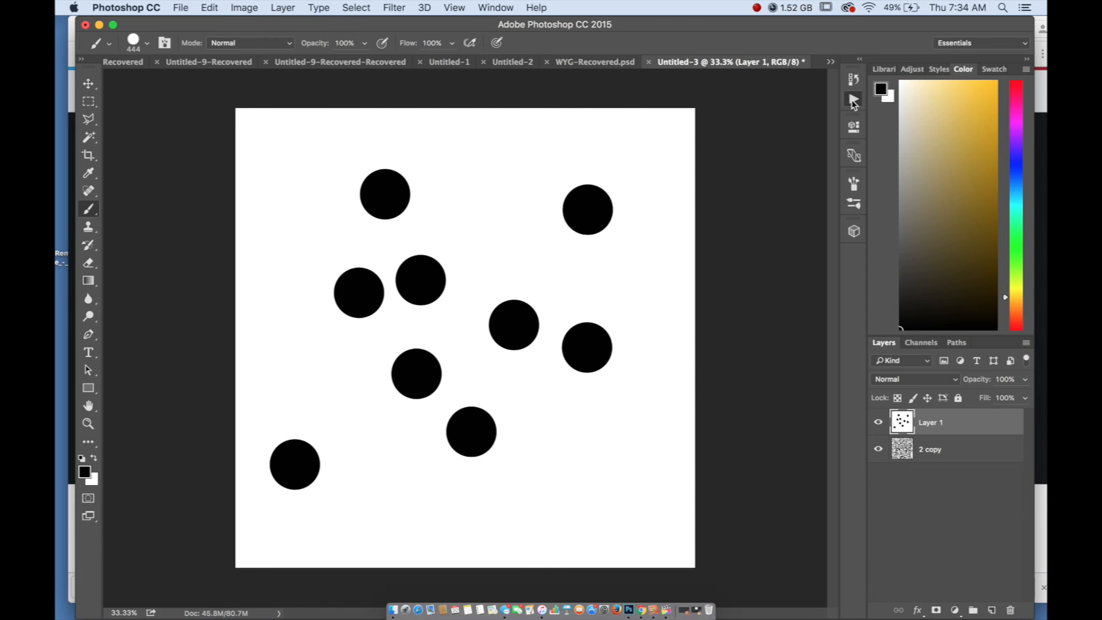
Show the settings of the first Gaussian Blur in Action 1 and run the action on the dots
click(853, 100)
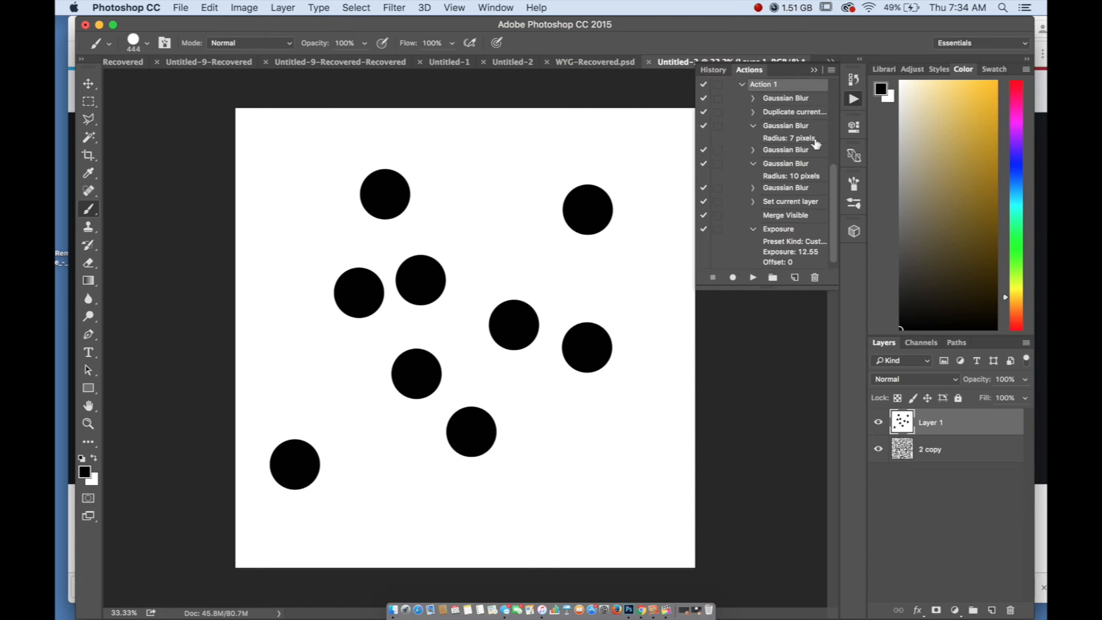
click(753, 99)
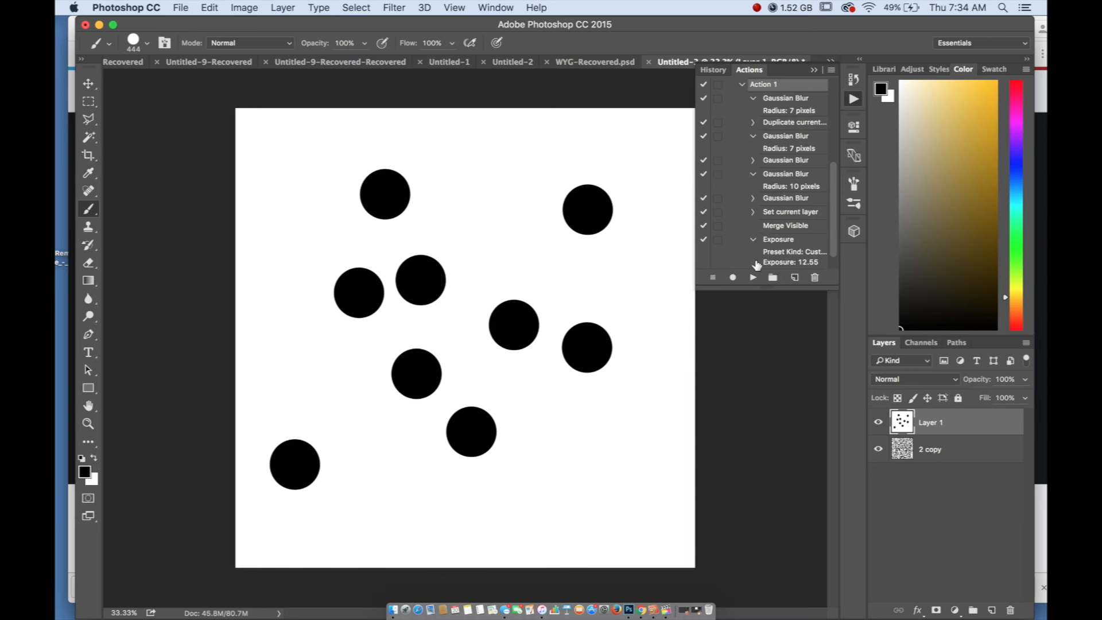
click(752, 277)
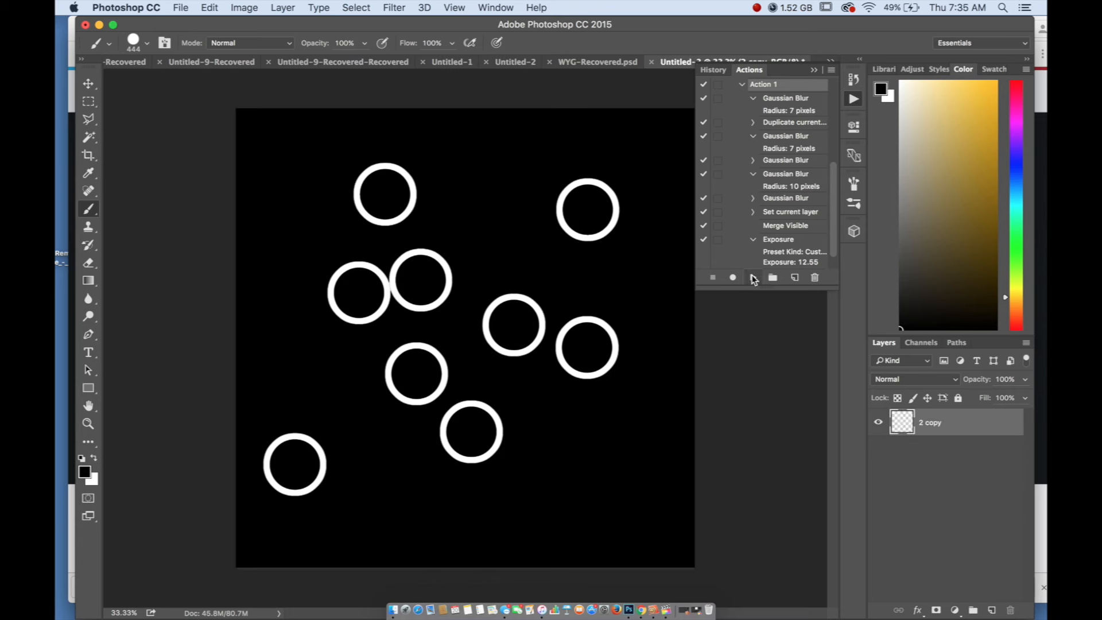
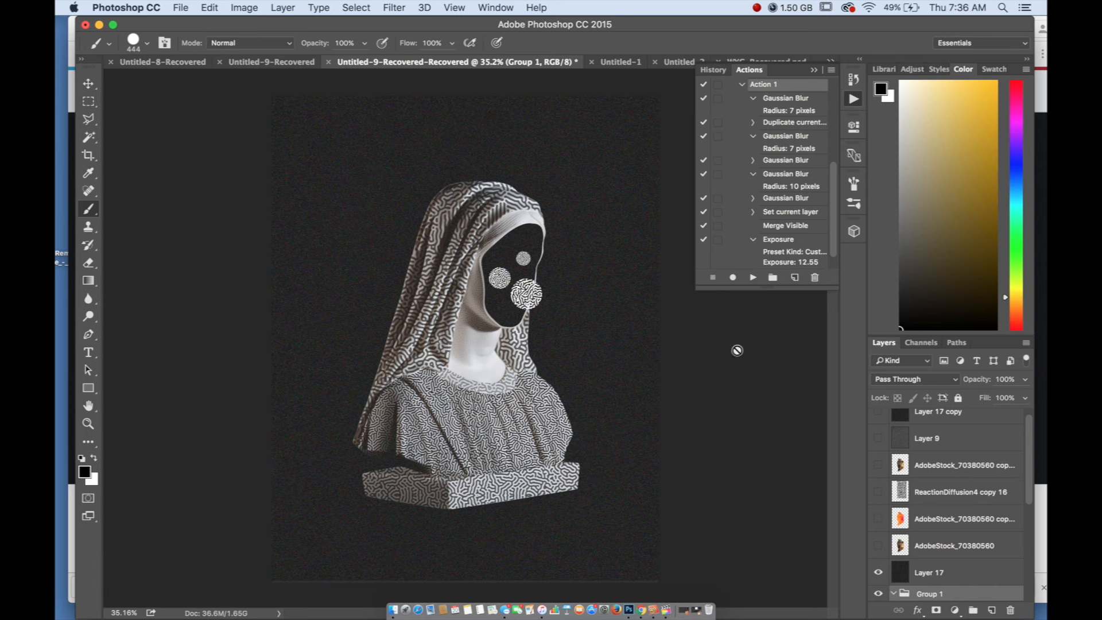
Show the ReactionDiffusion4 copy 16 layer over the statue to inspect its pattern, and hide it again
click(877, 491)
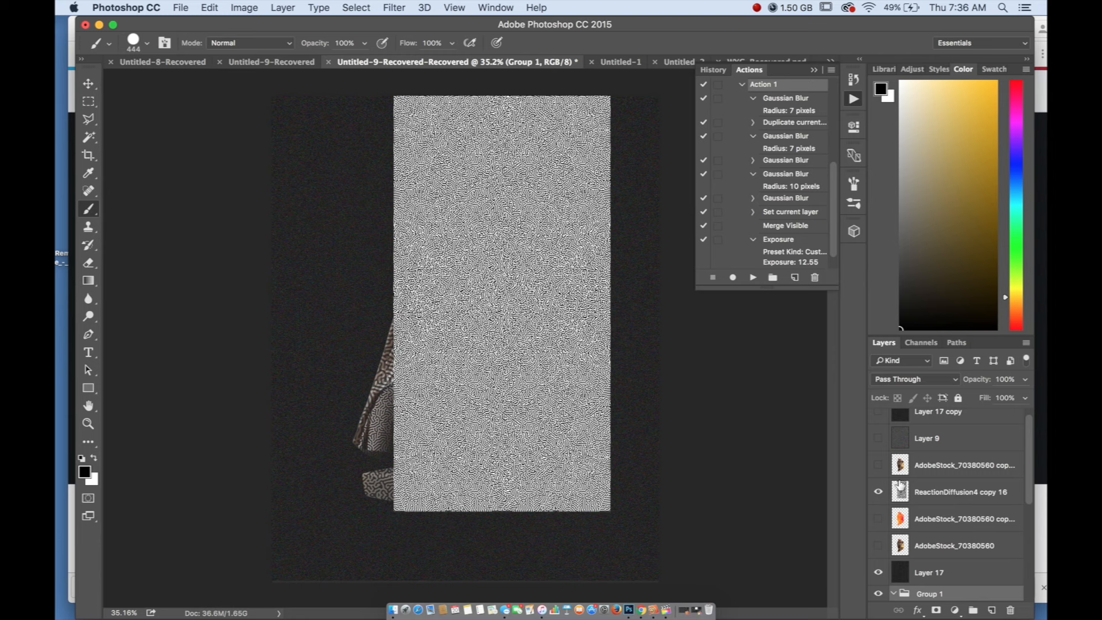
click(878, 491)
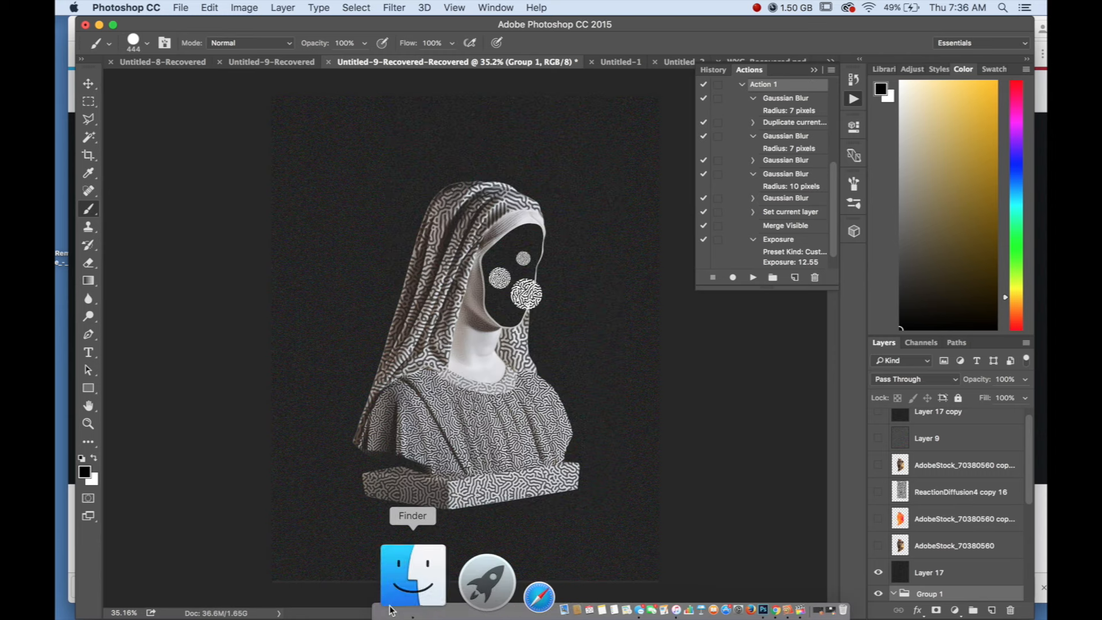
Switch to Finder and browse the SO MUCH SHIT folder on the Desktop for the reaction-diffusion image files
click(407, 580)
click(759, 153)
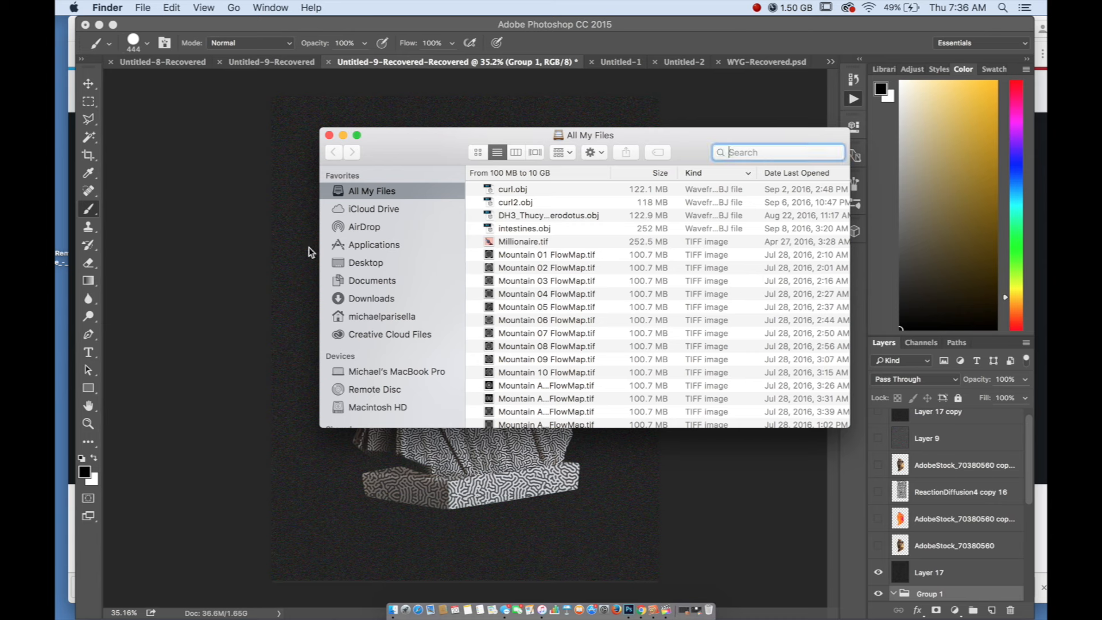
click(355, 264)
scroll(509, 226, down, 15)
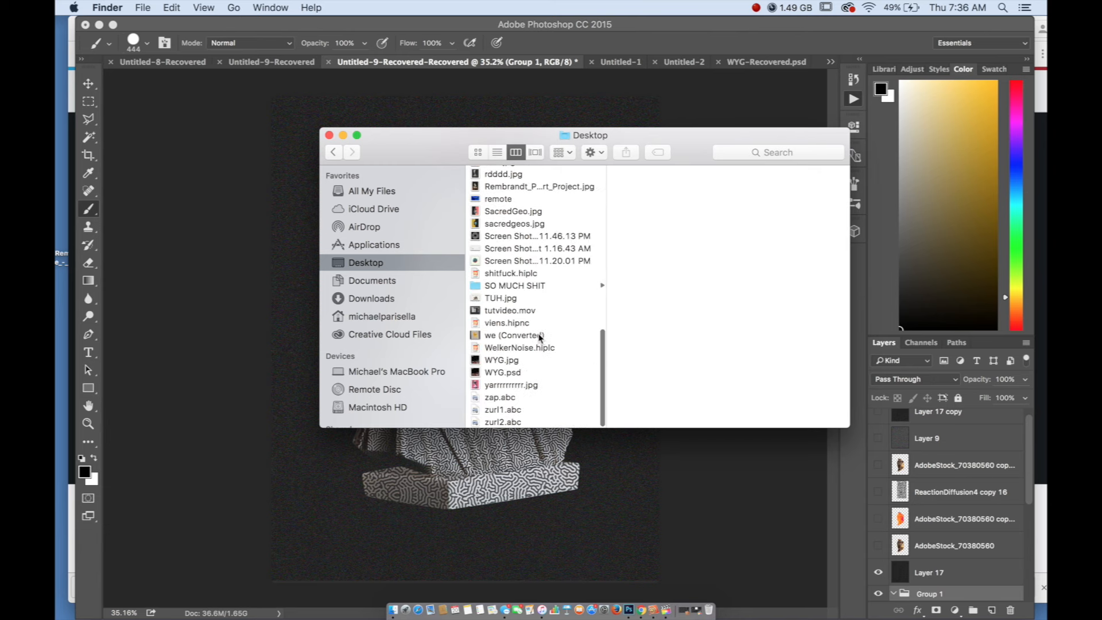
click(505, 287)
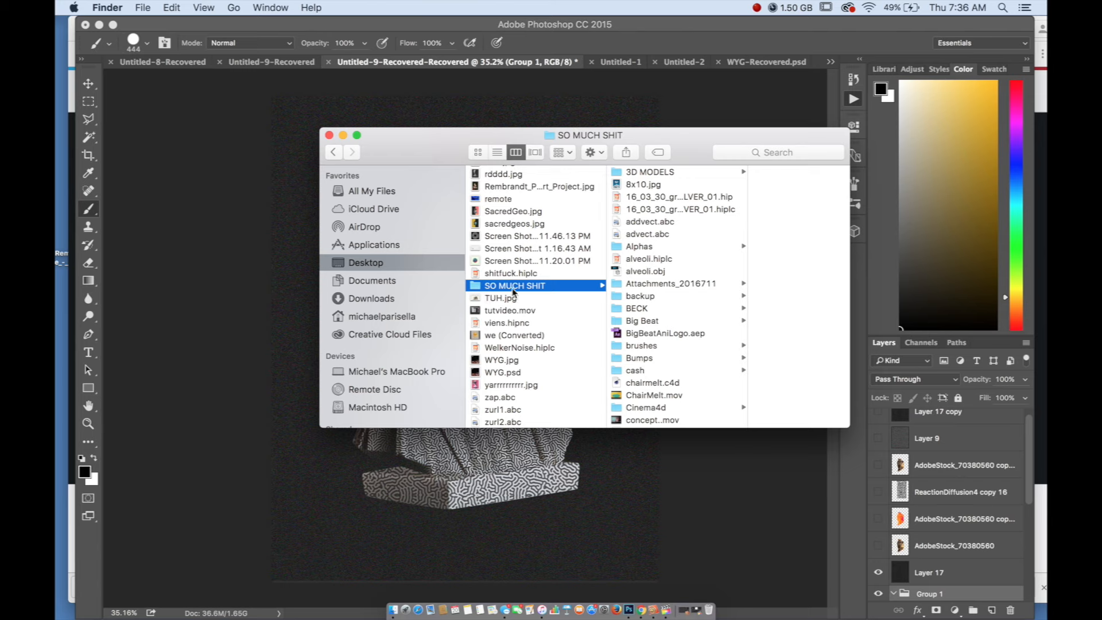
scroll(682, 226, down, 15)
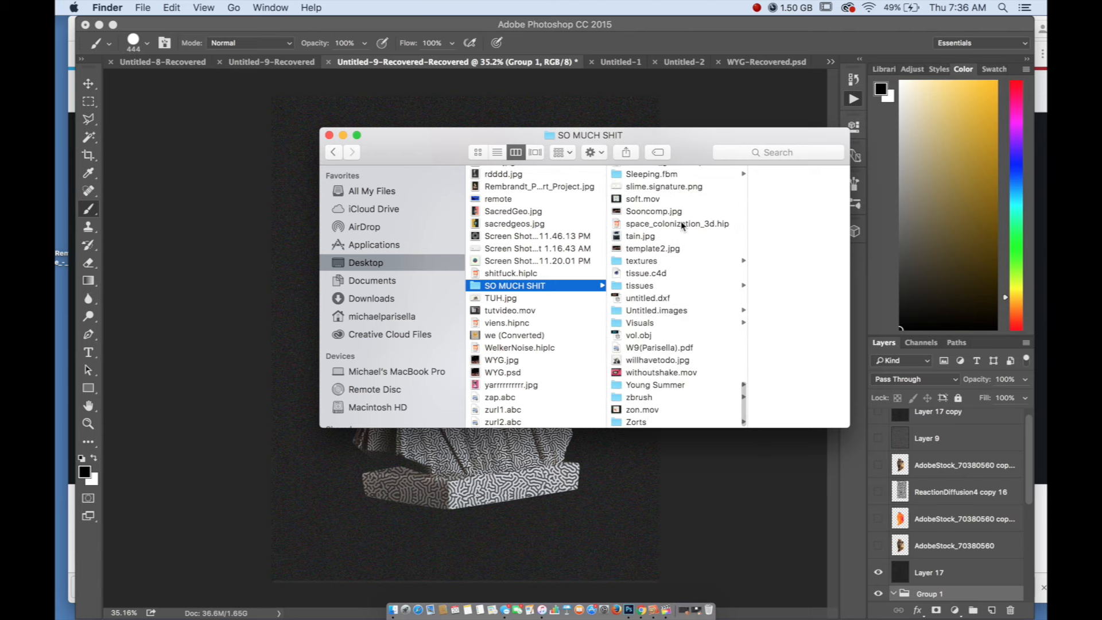
scroll(681, 226, up, 10)
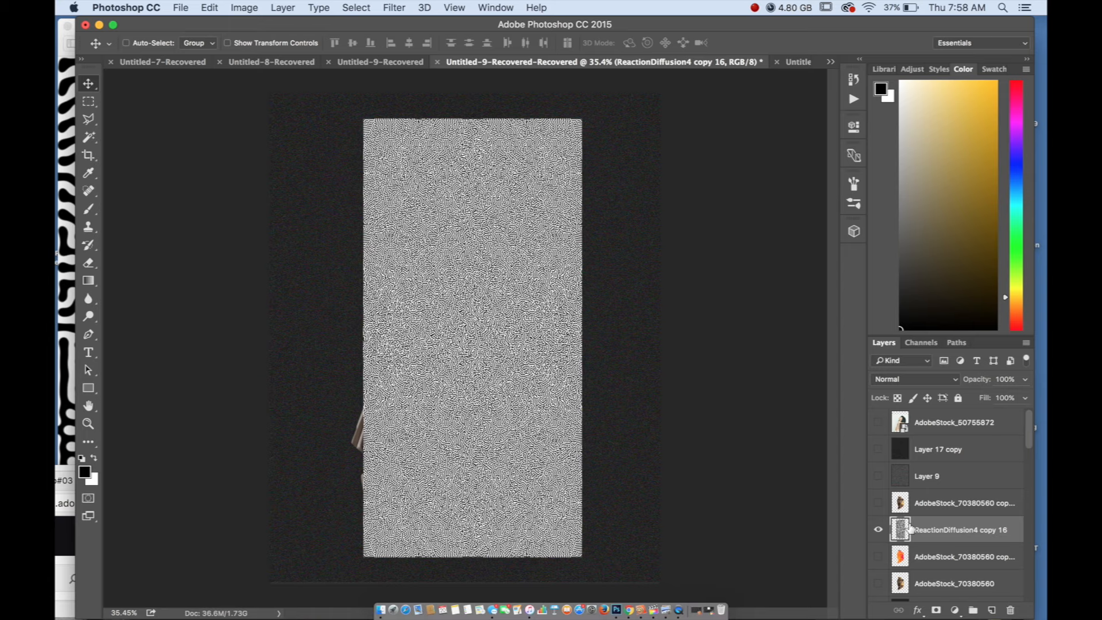
Hide the ReactionDiffusion4 copy 16 layer in the statue document
key(ctrl+Up)
Switch to the ReactionDiffusion2.jpg window in Preview and move it over the Photoshop canvas to examine the pattern
key(ctrl+Up)
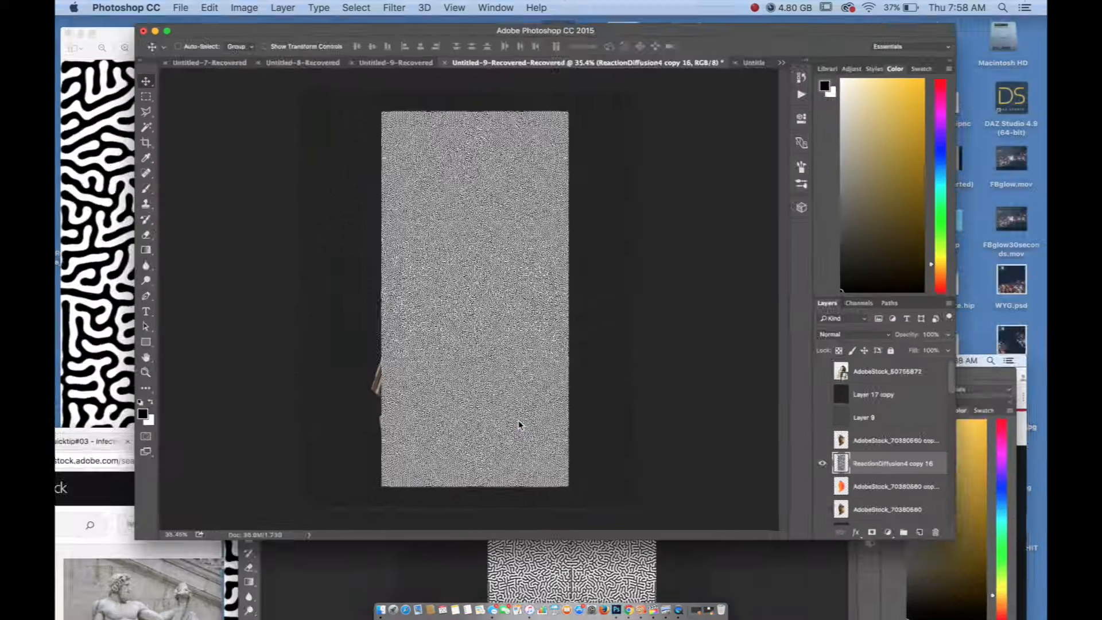
click(878, 530)
key(ctrl+Up)
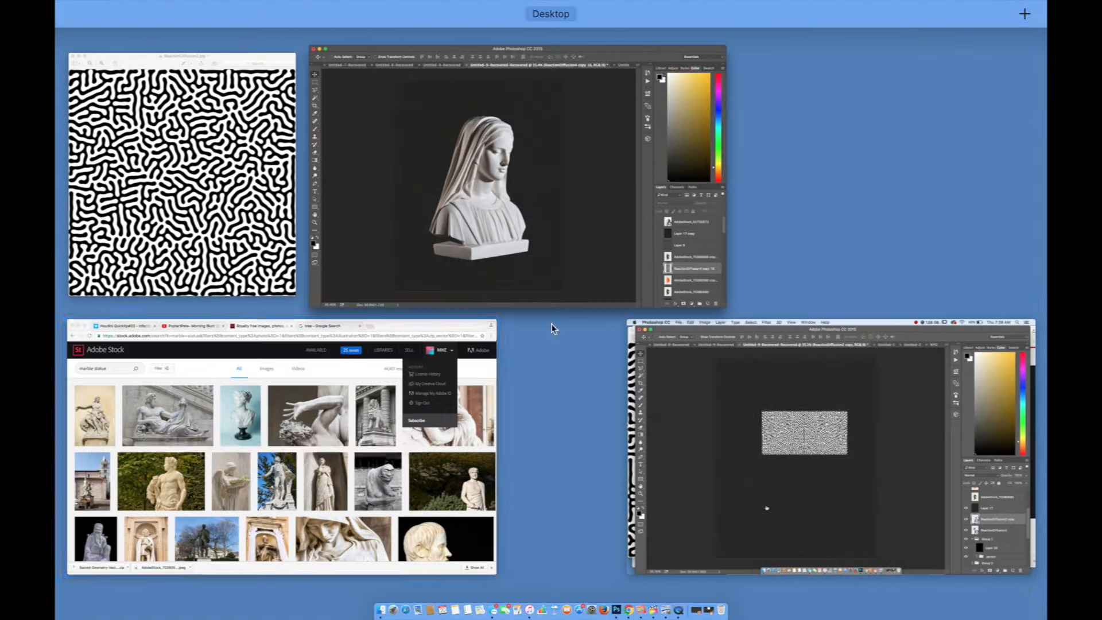
click(270, 63)
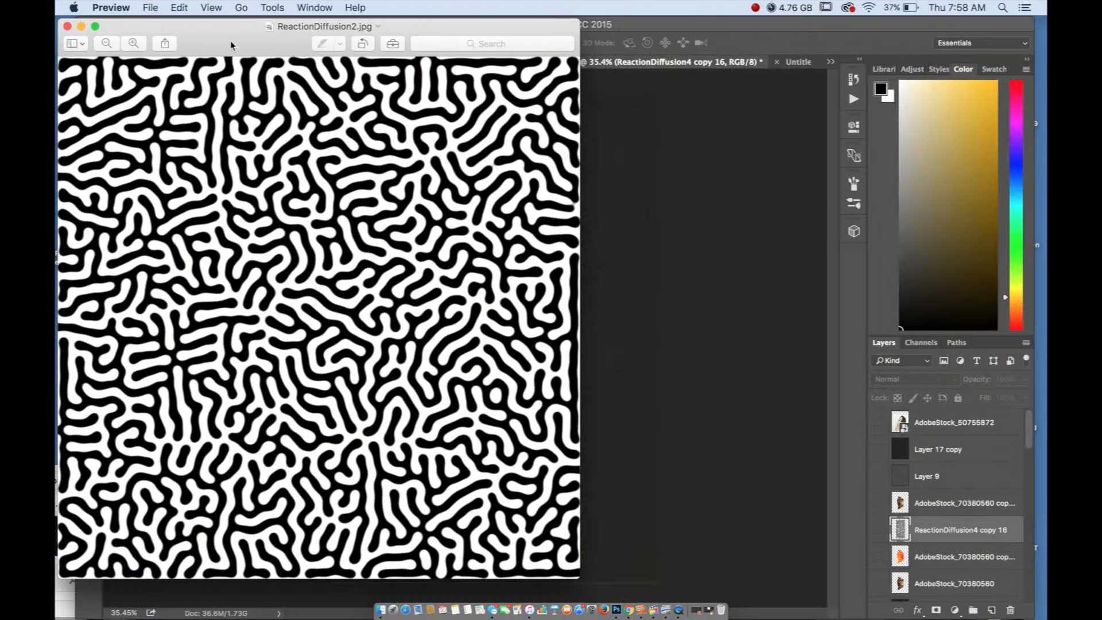
drag(284, 25, 447, 59)
key(ctrl+Up)
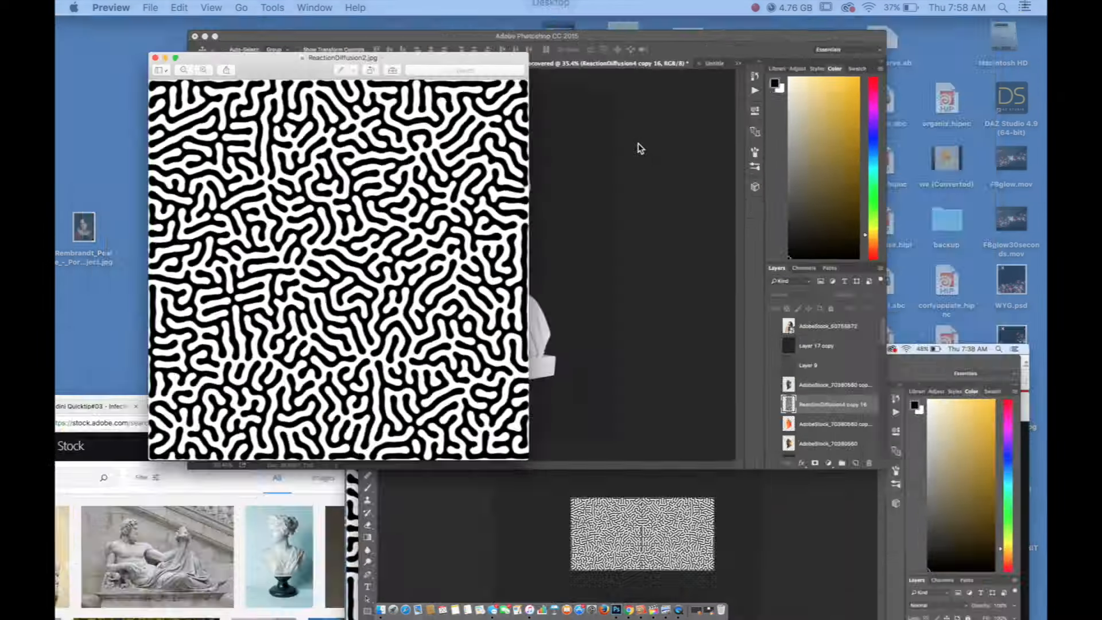
key(ctrl+Up)
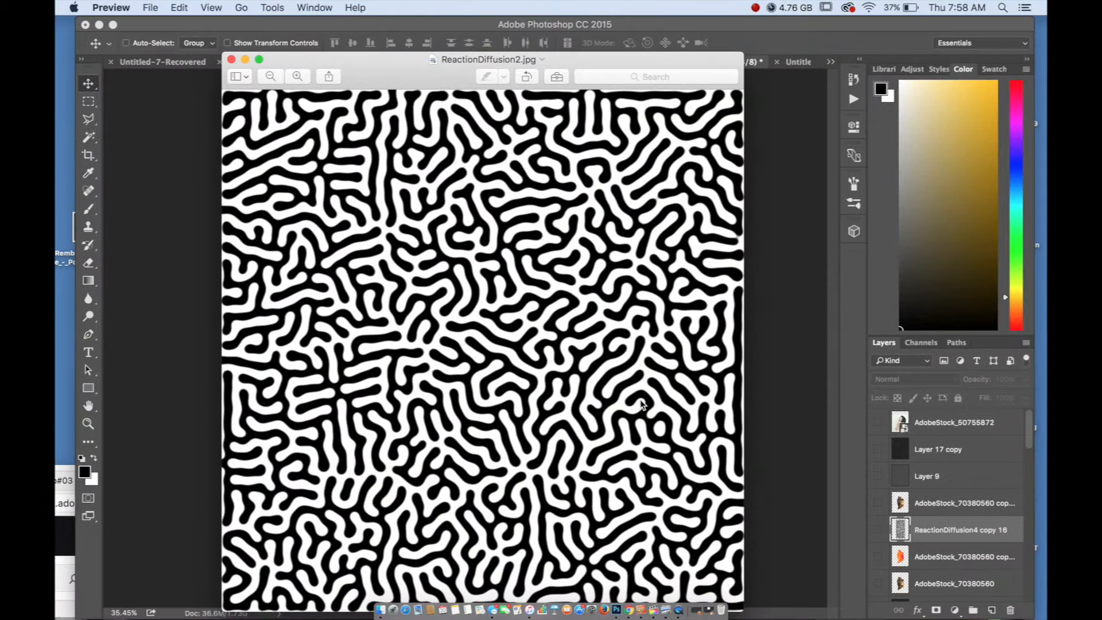
Switch to Finder and open the subfolder of SO MUCH SHIT on the Desktop that holds the ReactionDiffusion JPG files
click(333, 577)
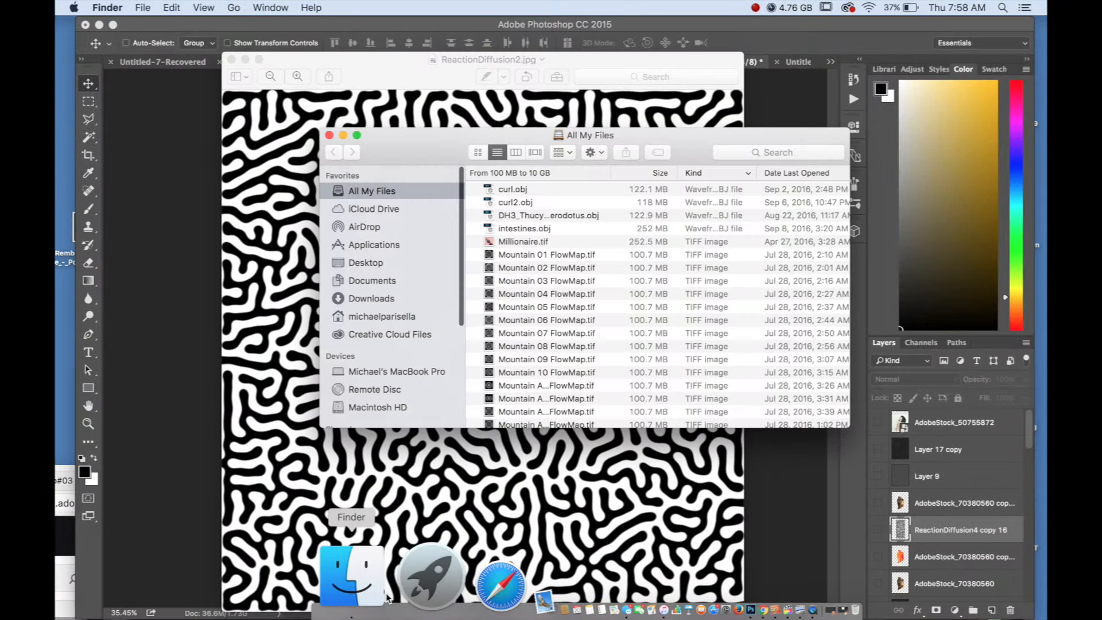
click(366, 263)
click(515, 292)
scroll(713, 299, down, 10)
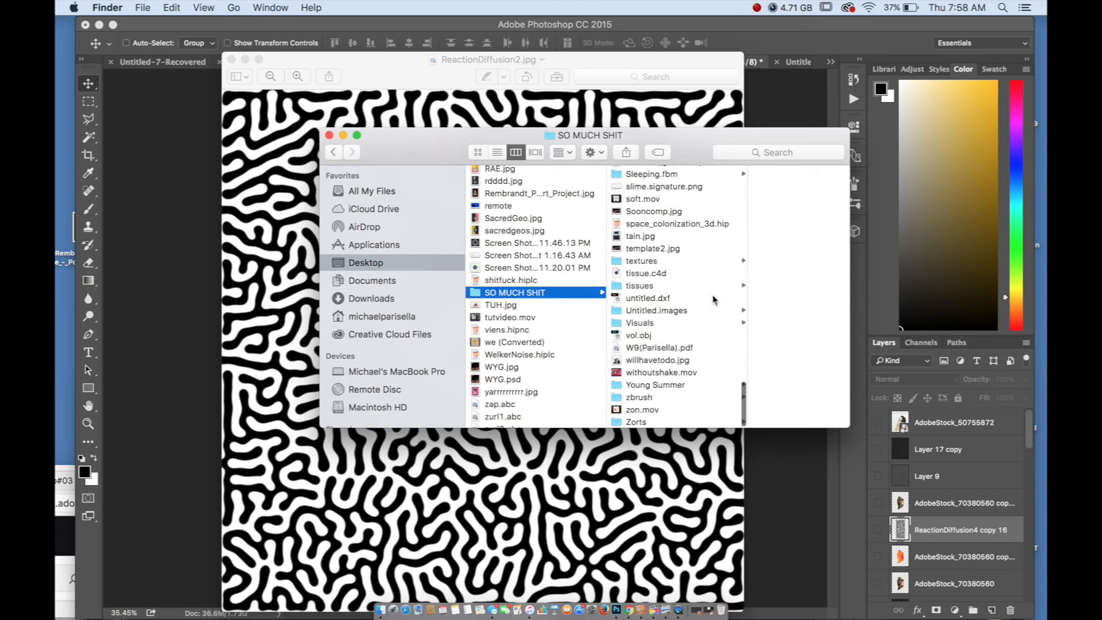
scroll(713, 299, up, 10)
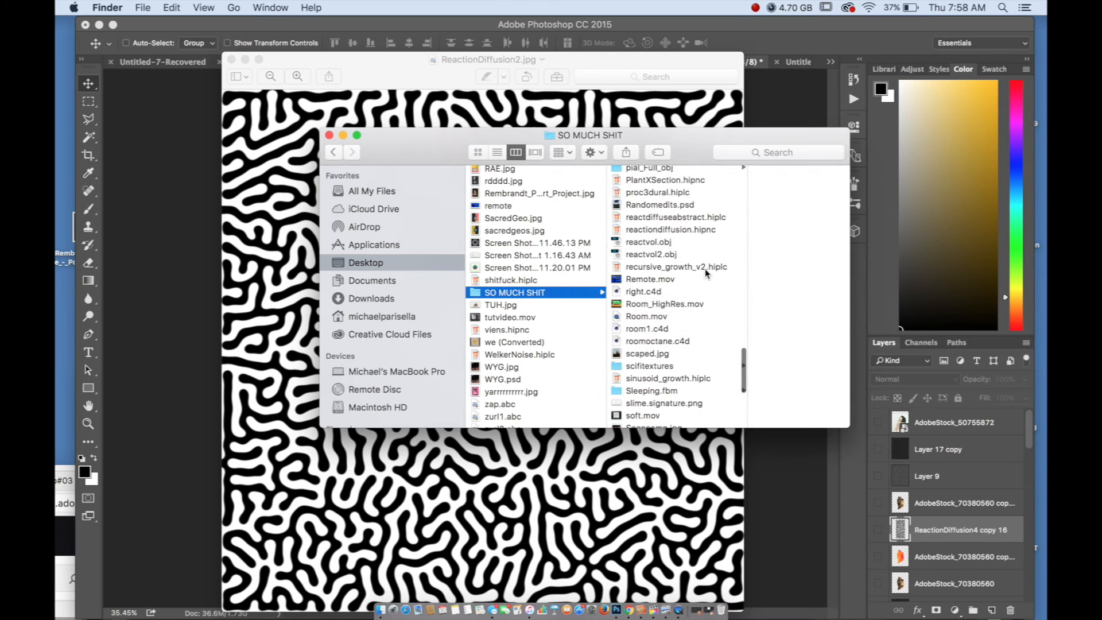
scroll(705, 274, up, 8)
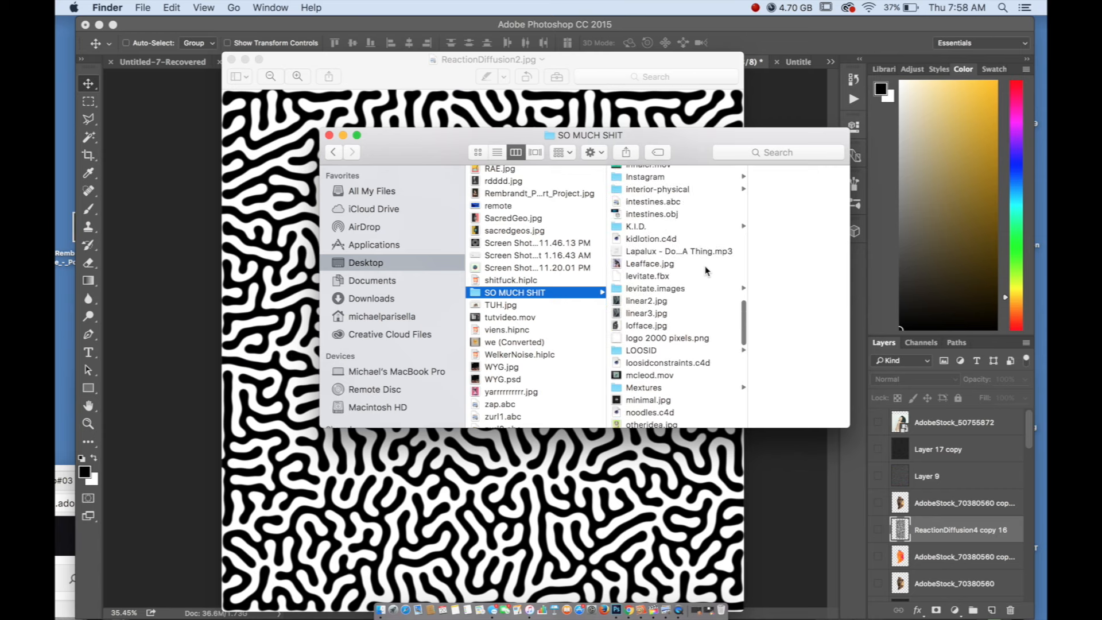
scroll(705, 270, up, 5)
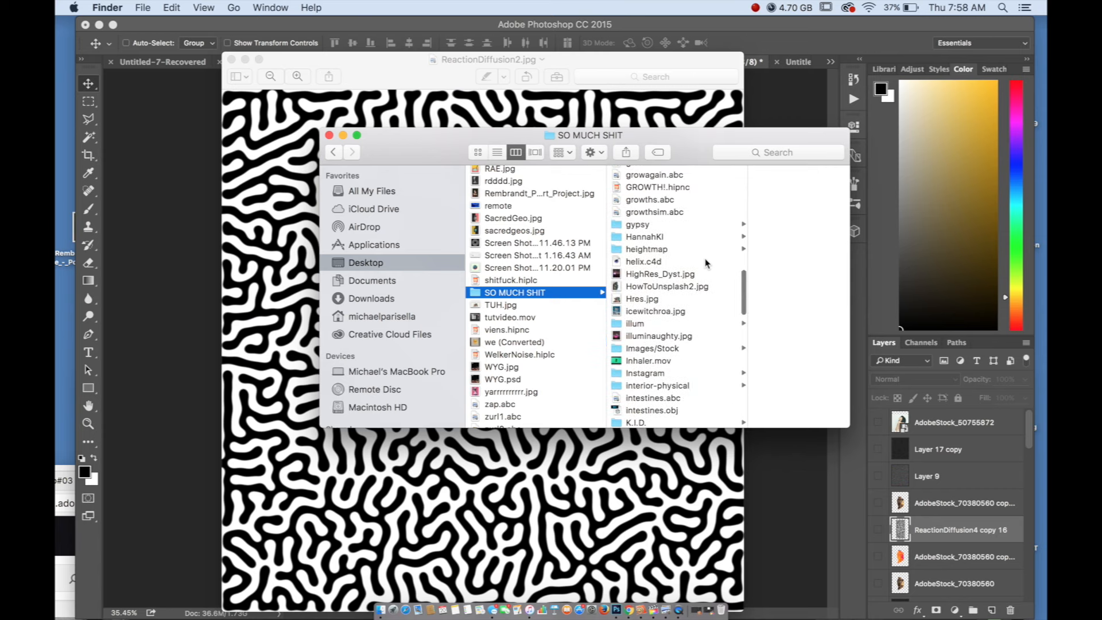
click(657, 240)
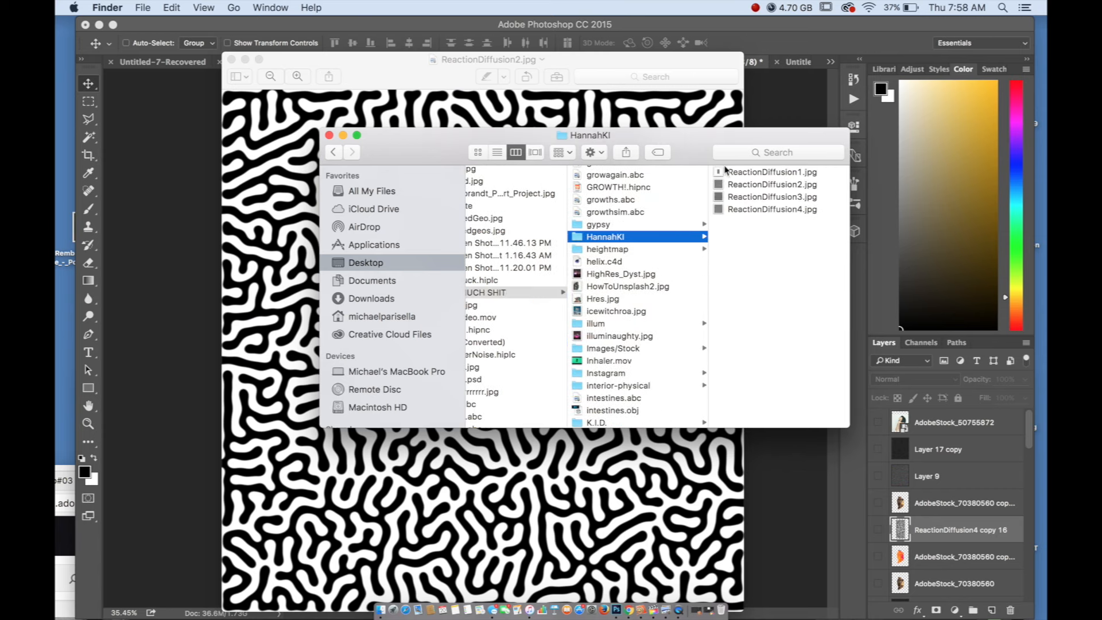
Move the Preview window off the canvas and place ReactionDiffusion2.jpg from Finder into the statue document as a new layer
drag(674, 63, 223, 425)
click(751, 196)
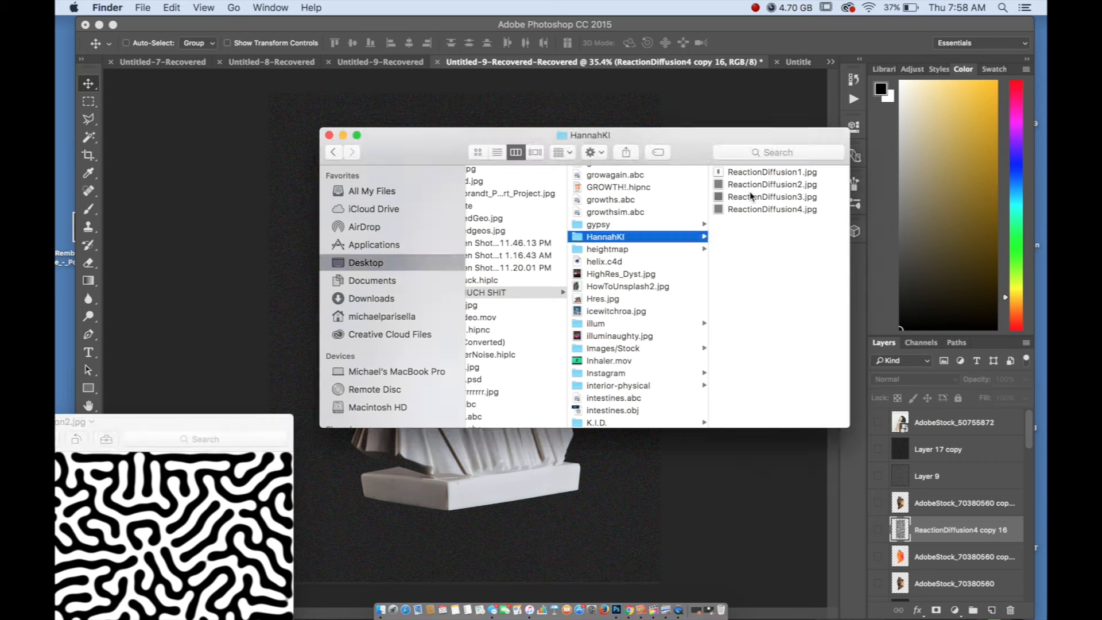
click(737, 197)
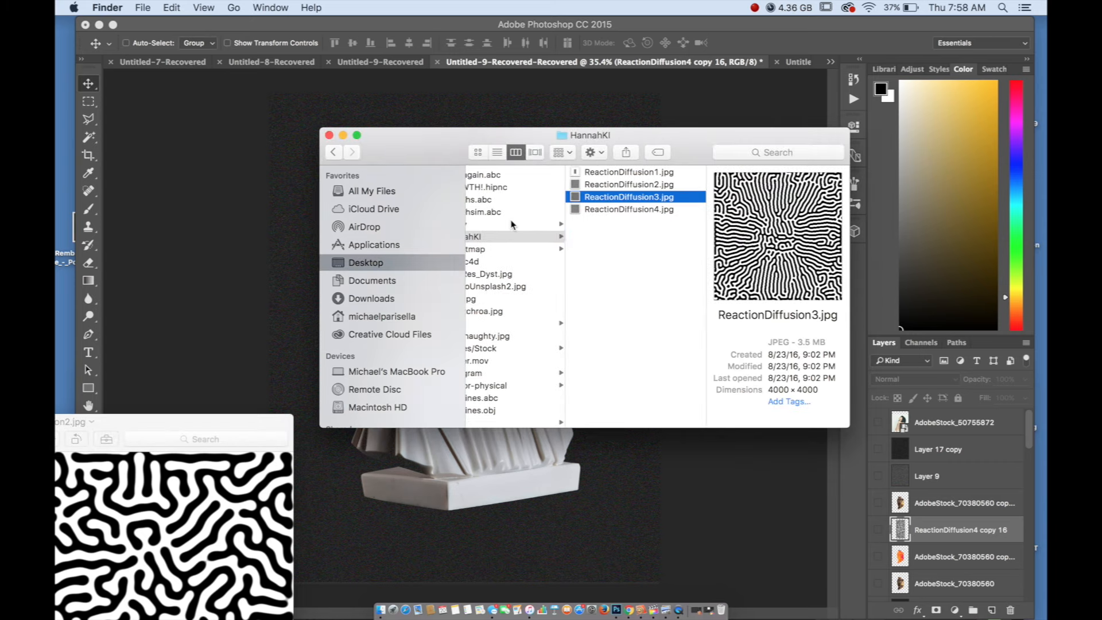
click(623, 185)
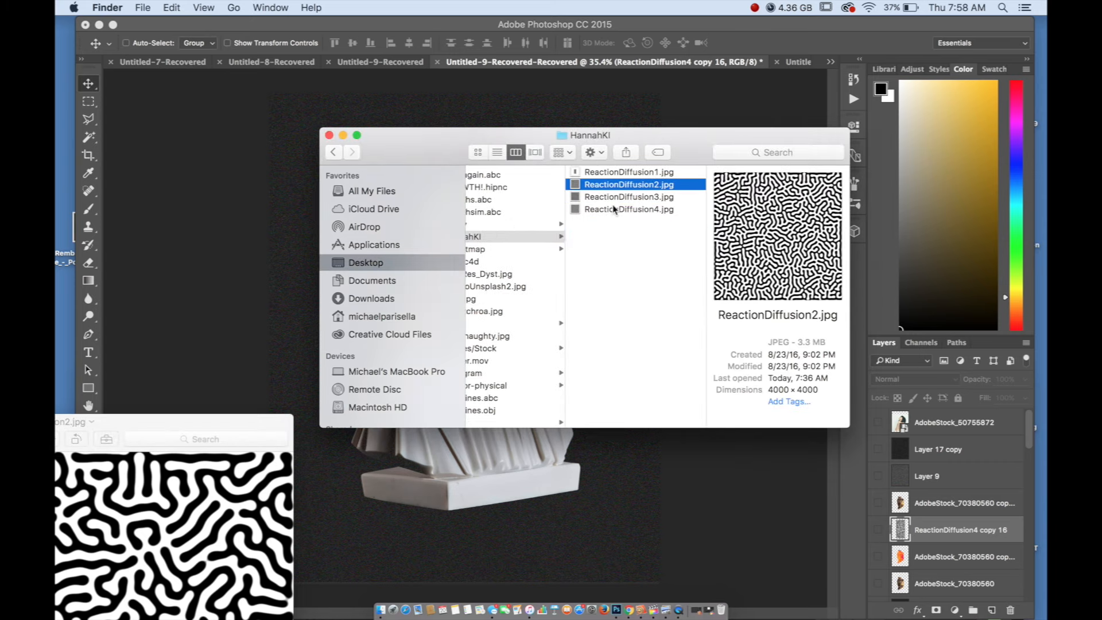
drag(617, 186, 507, 486)
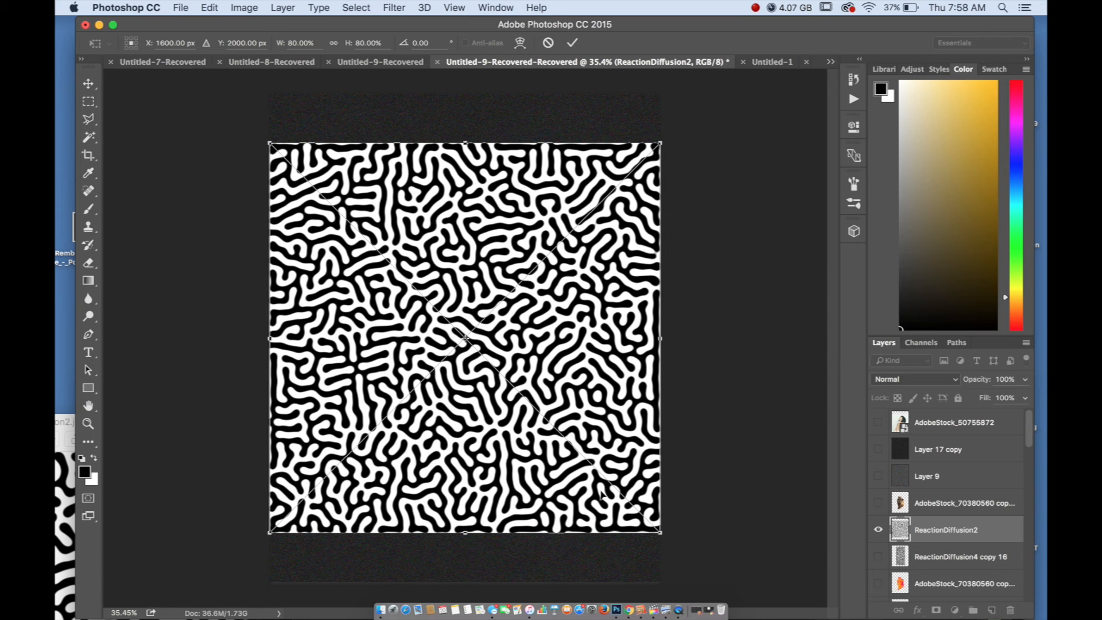
key(Return)
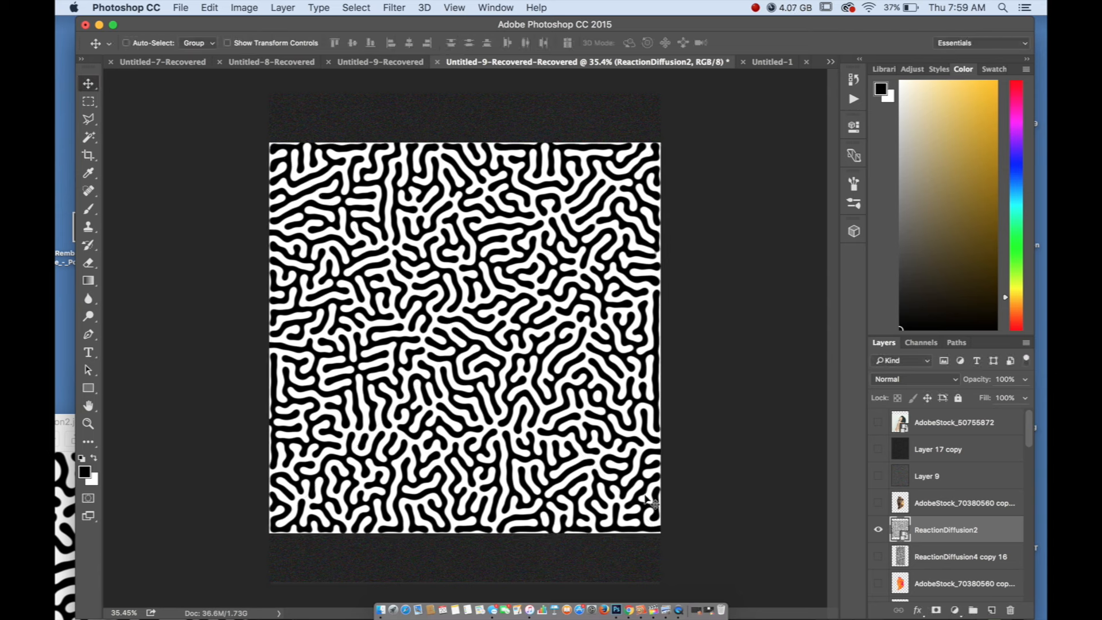
Scale the ReactionDiffusion2 layer down proportionally to about a third of the canvas width and position it over the statue's neck
click(209, 8)
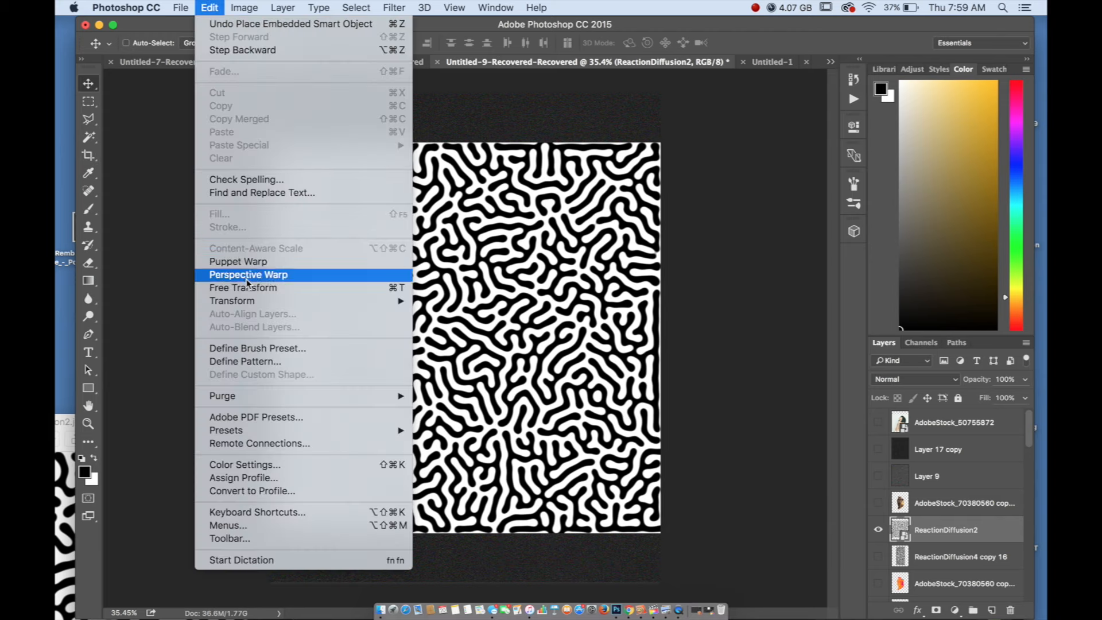
mouse_move(368, 301)
click(439, 322)
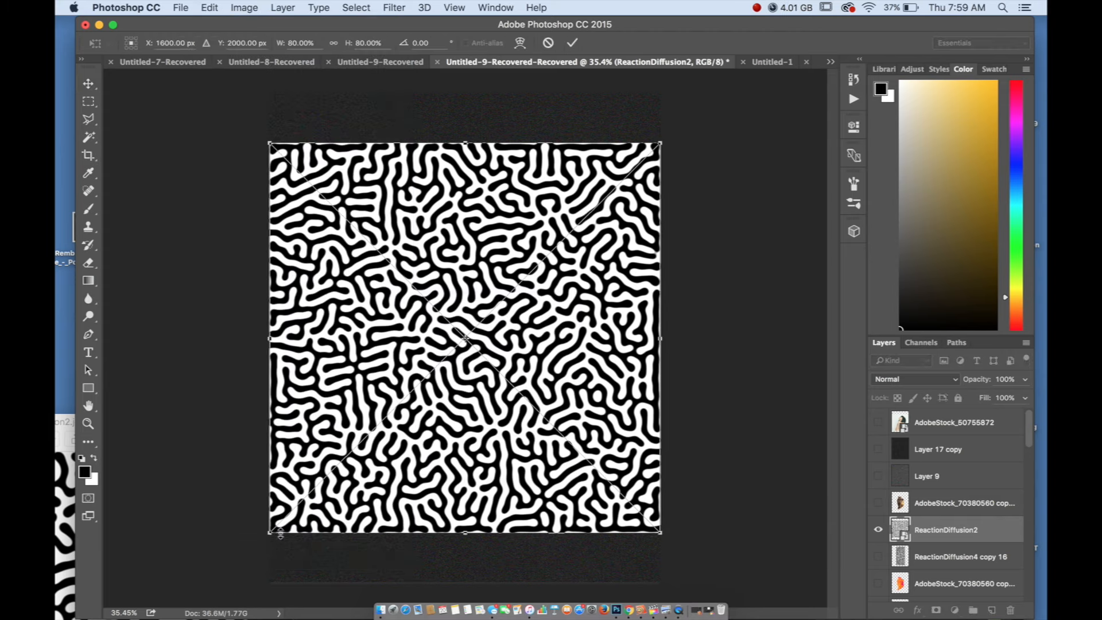
drag(272, 533, 516, 372)
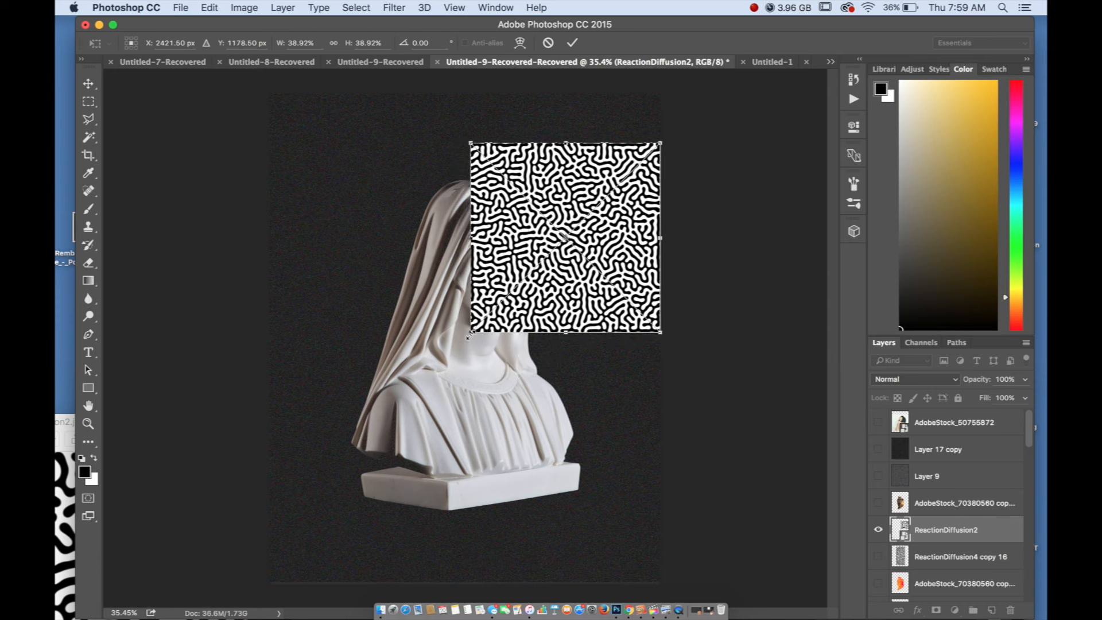
drag(495, 335, 500, 311)
drag(531, 271, 508, 264)
key(Return)
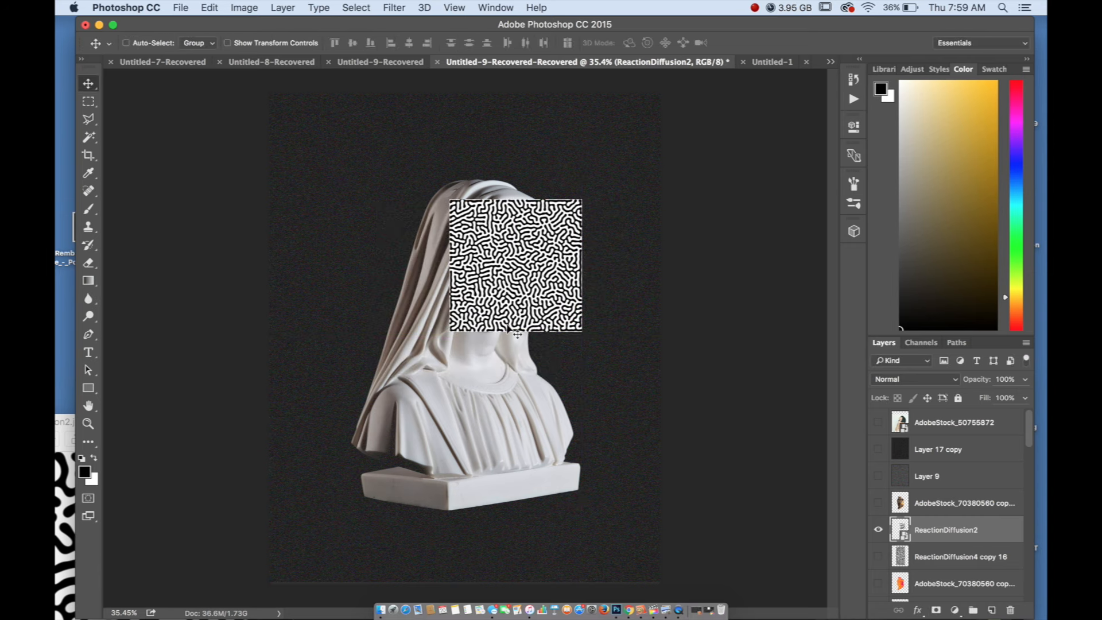
drag(513, 300, 471, 365)
Duplicate the ReactionDiffusion2 tile directly beside its left edge and flip the copy horizontally so the pattern mirrors across the seam
click(89, 102)
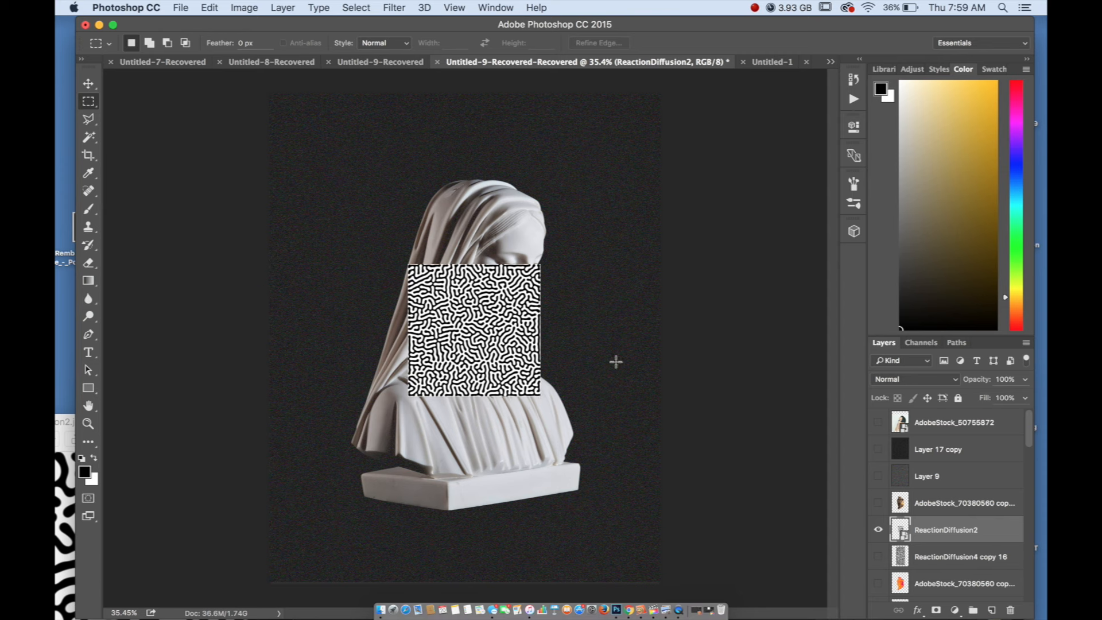
click(88, 84)
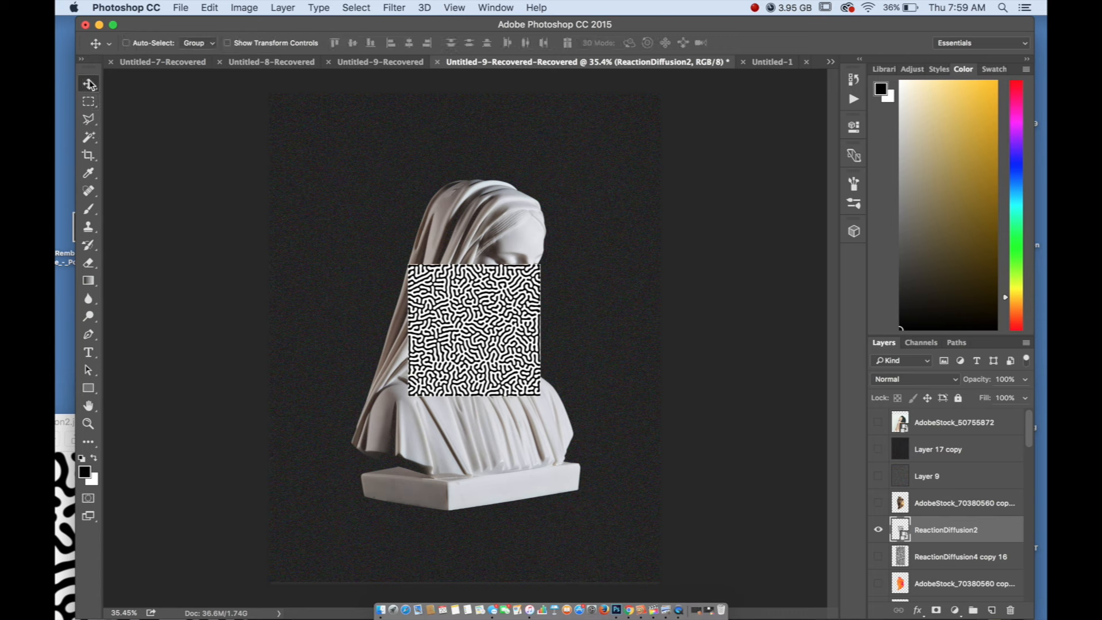
drag(478, 329, 381, 344)
click(209, 7)
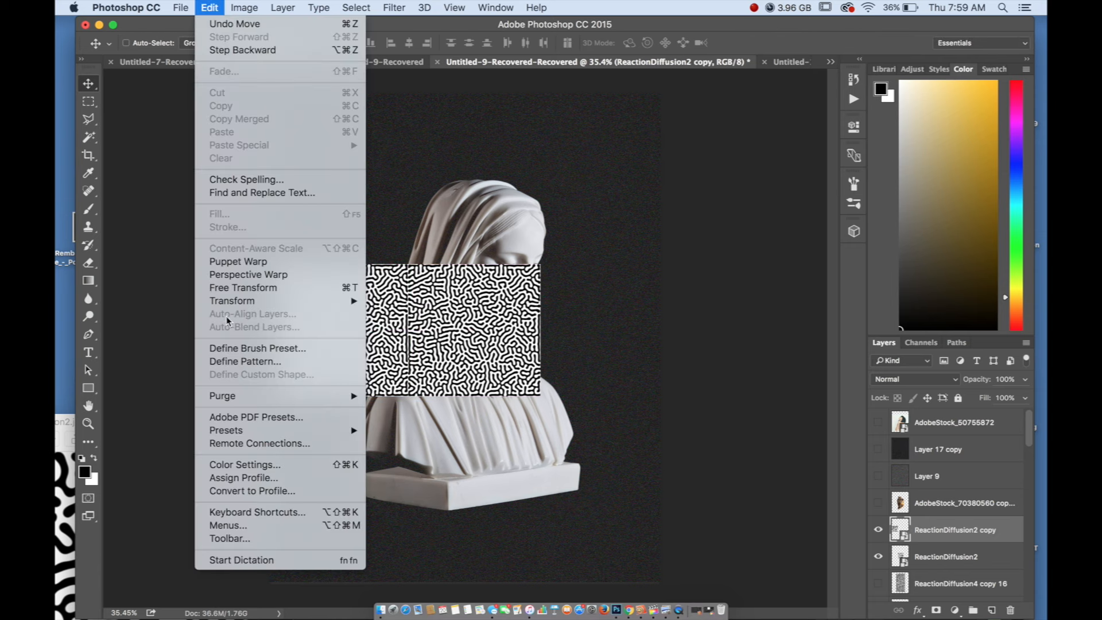
click(601, 427)
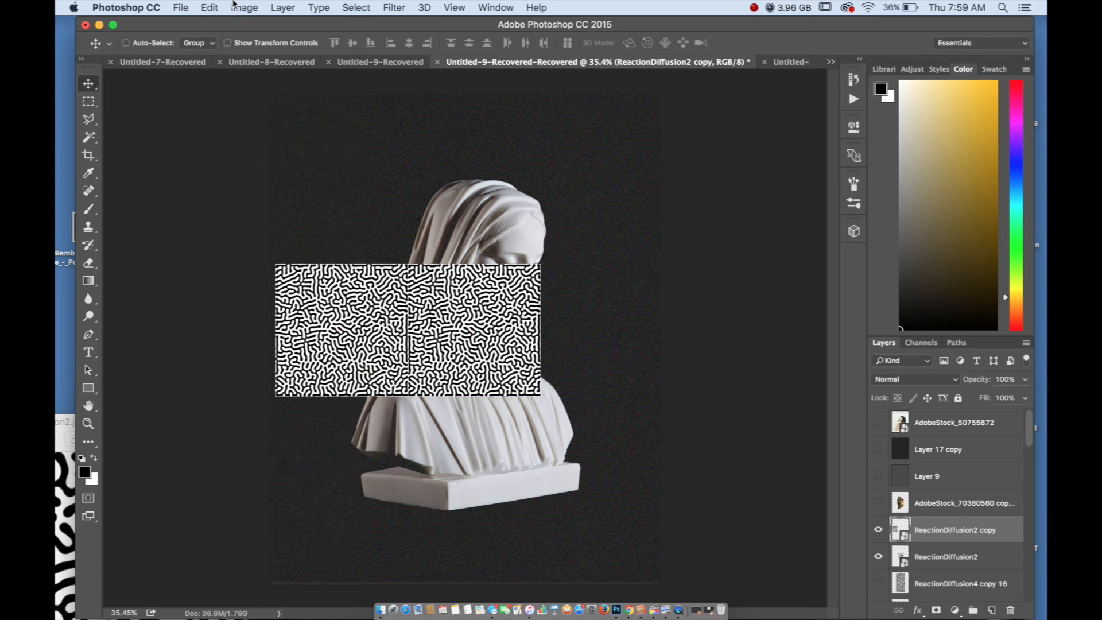
click(207, 7)
mouse_move(258, 296)
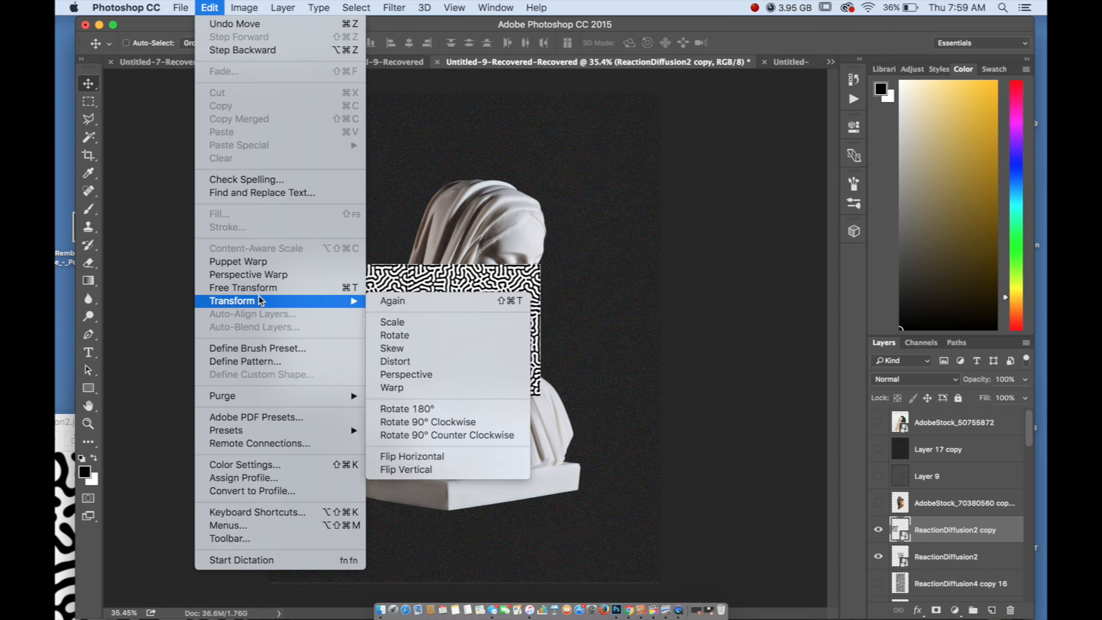
click(412, 456)
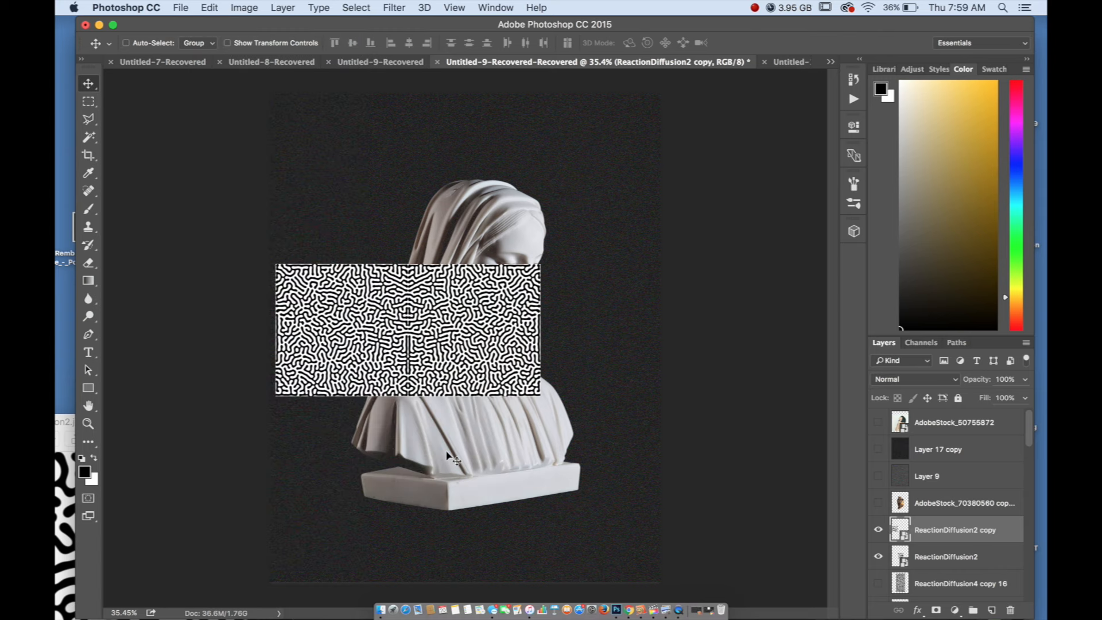
Select both ReactionDiffusion2 tiles, centre them over the statue and duplicate the pair directly above to form a two-by-two block
shift+click(947, 556)
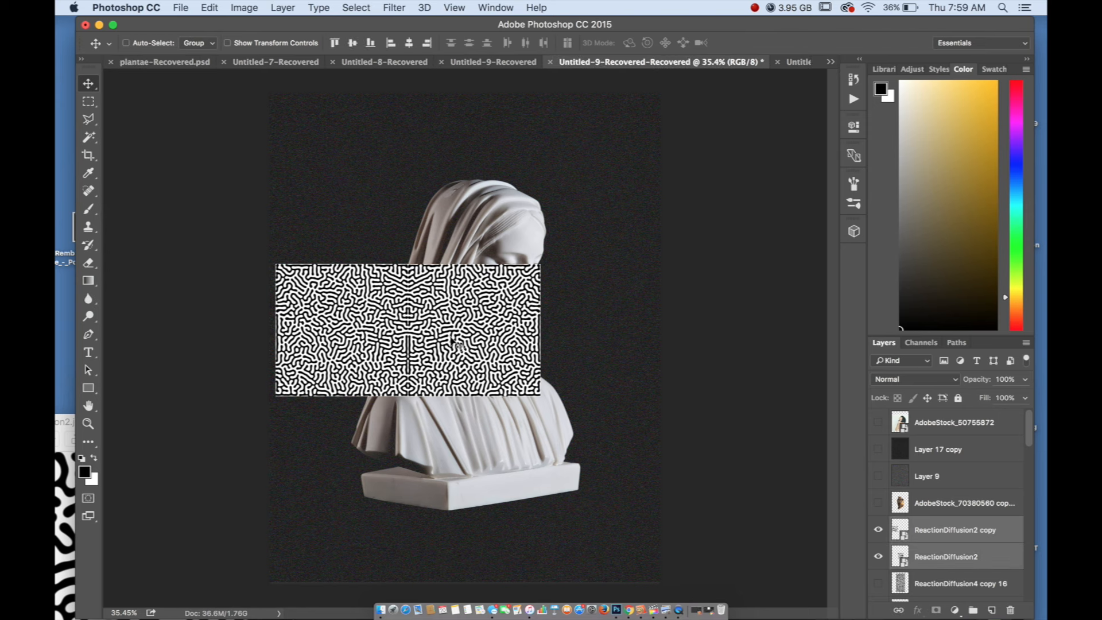
drag(392, 319, 485, 216)
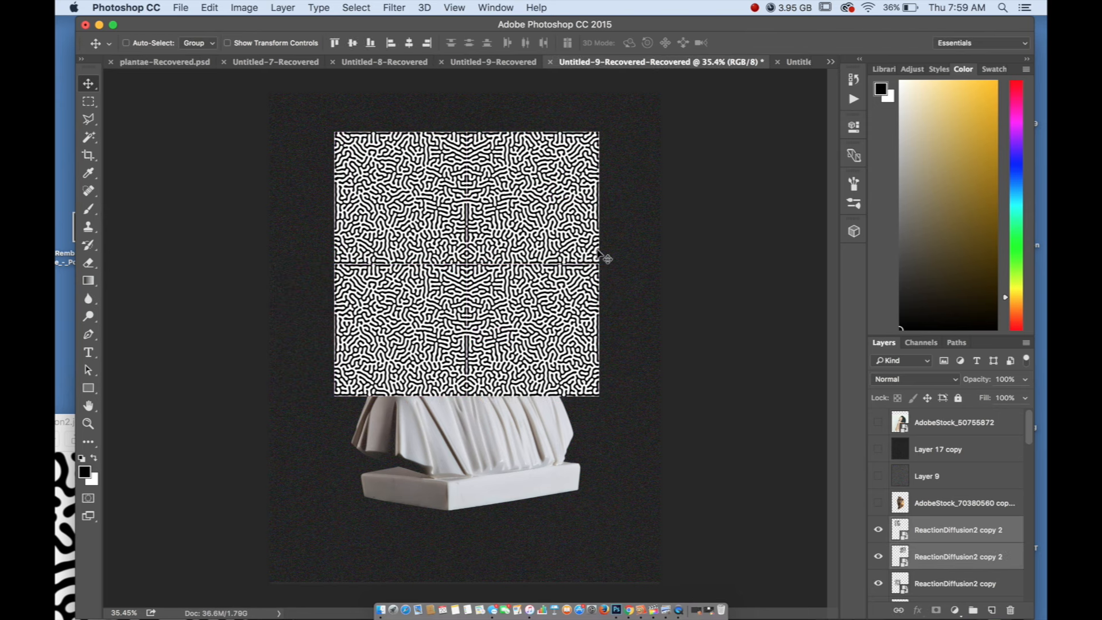
Flip the upper pair of ReactionDiffusion2 tiles vertically so the pattern mirrors across the horizontal seam
click(206, 7)
mouse_move(227, 301)
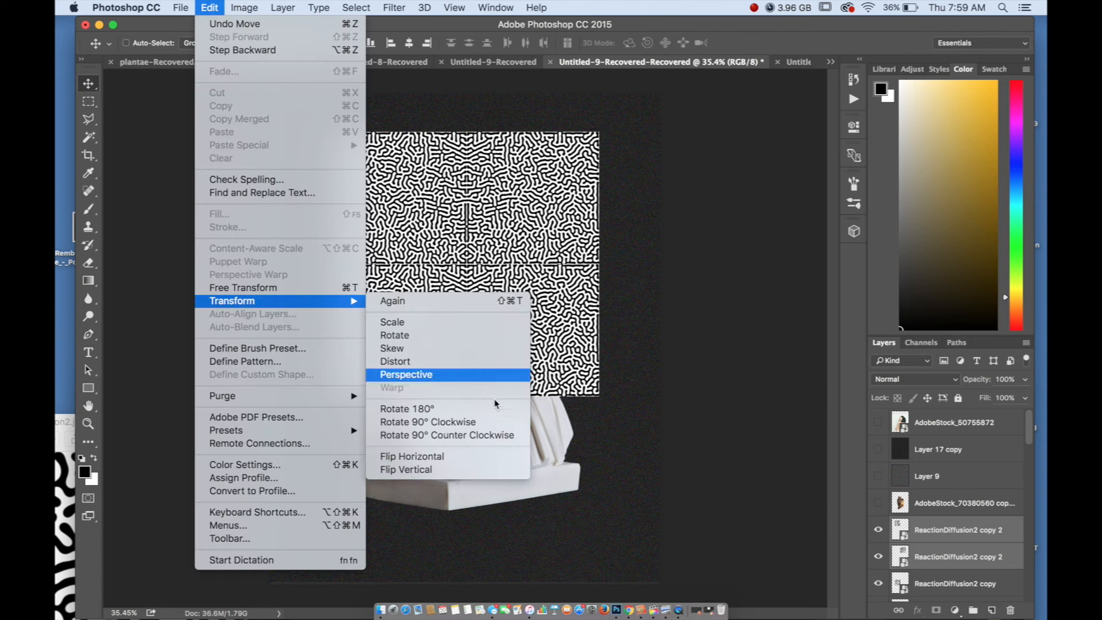
click(454, 467)
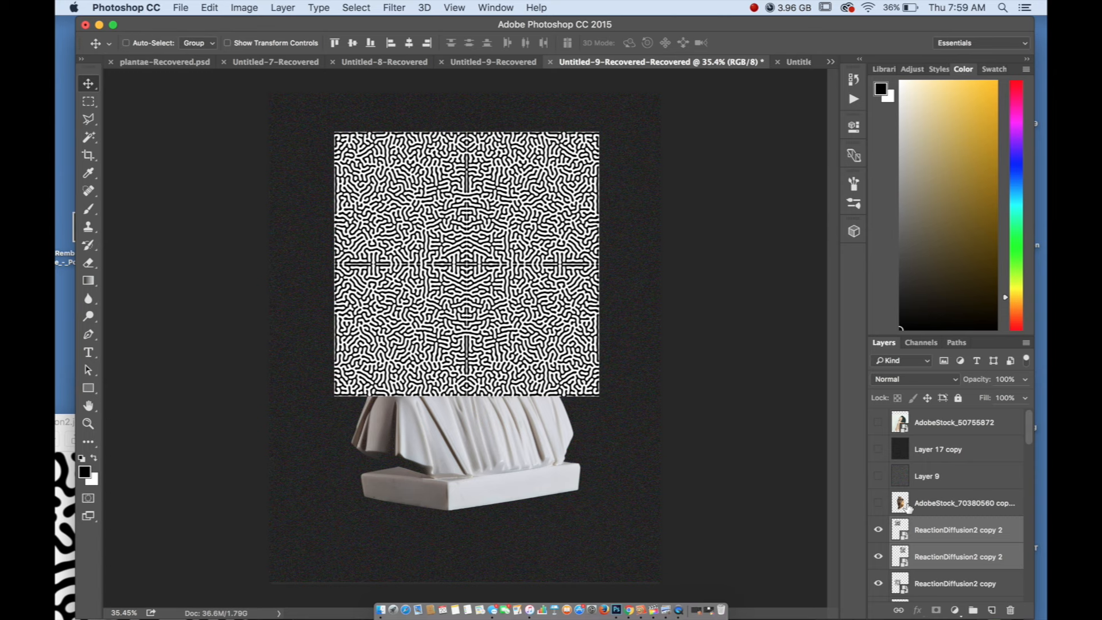
Select all four ReactionDiffusion2 tile layers and move the block down over the middle of the statue
scroll(928, 497, down, 2)
click(955, 500)
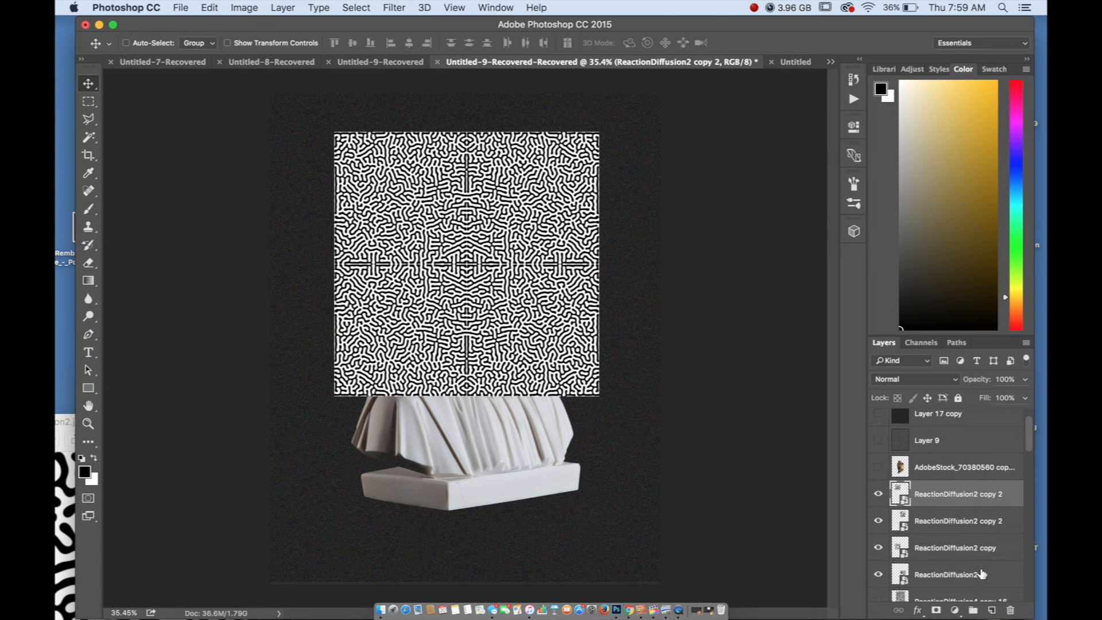
shift+click(999, 576)
drag(468, 277, 475, 349)
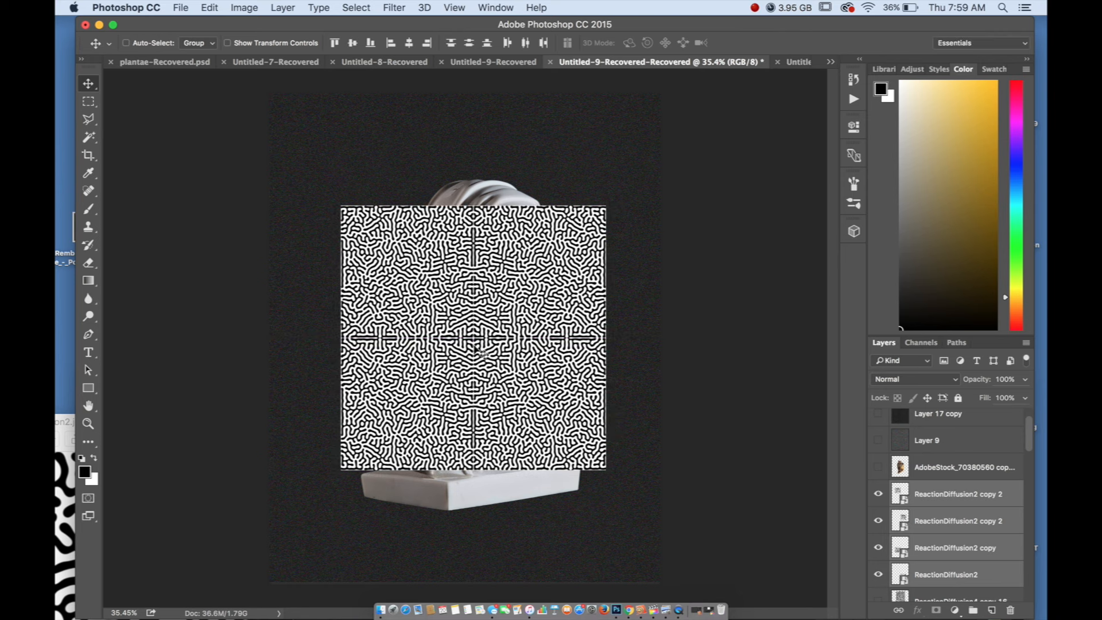
Rasterize the four ReactionDiffusion2 tile layers and merge them into a single layer
right_click(939, 489)
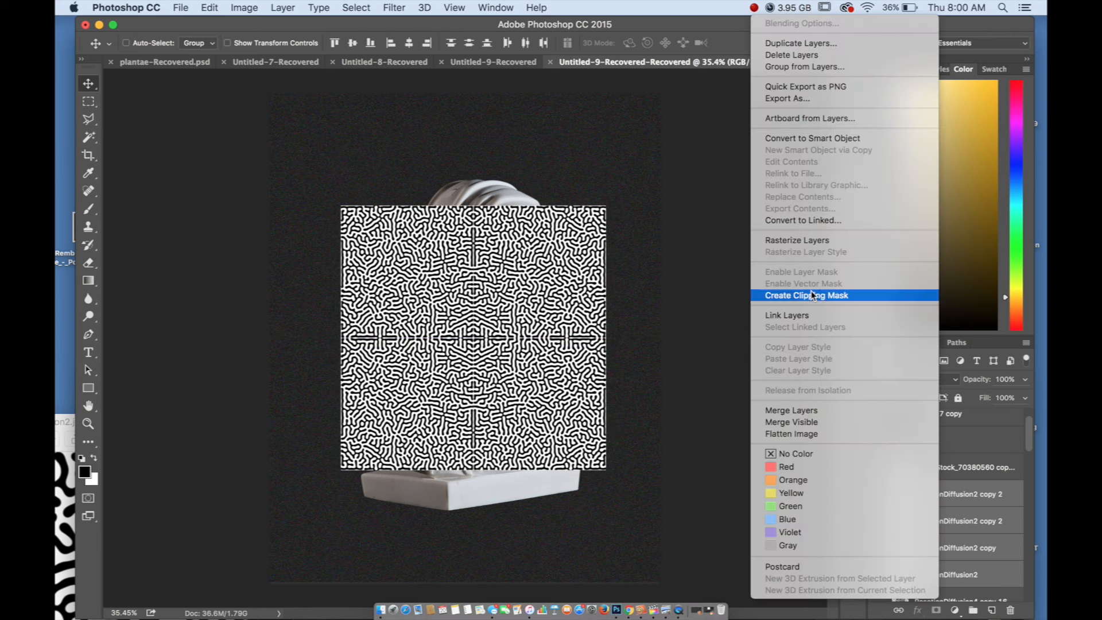
click(792, 239)
right_click(930, 490)
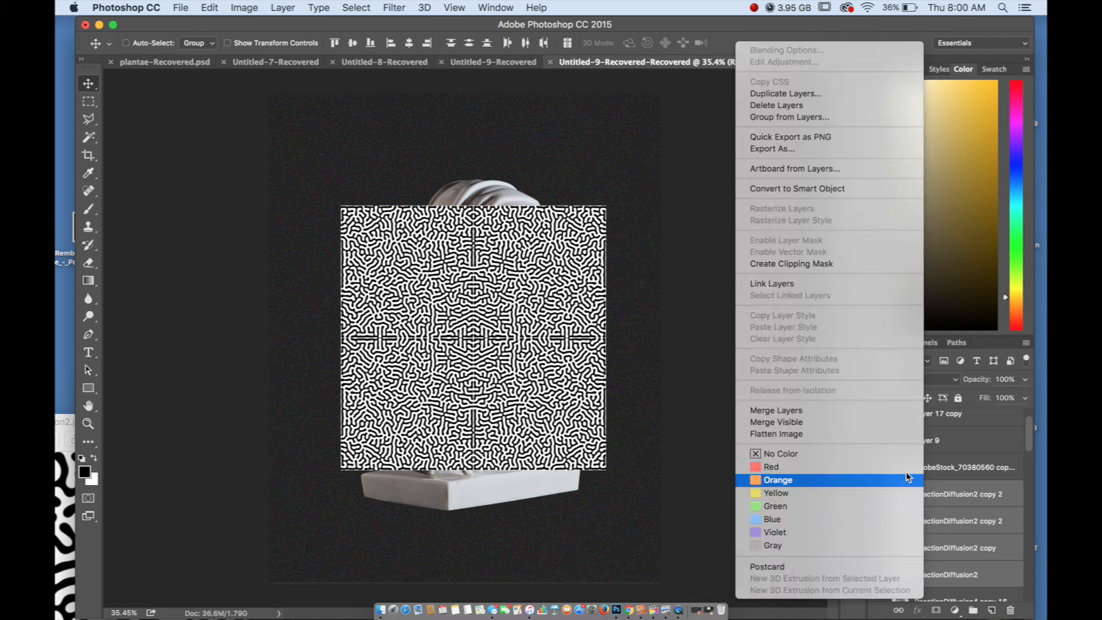
click(838, 412)
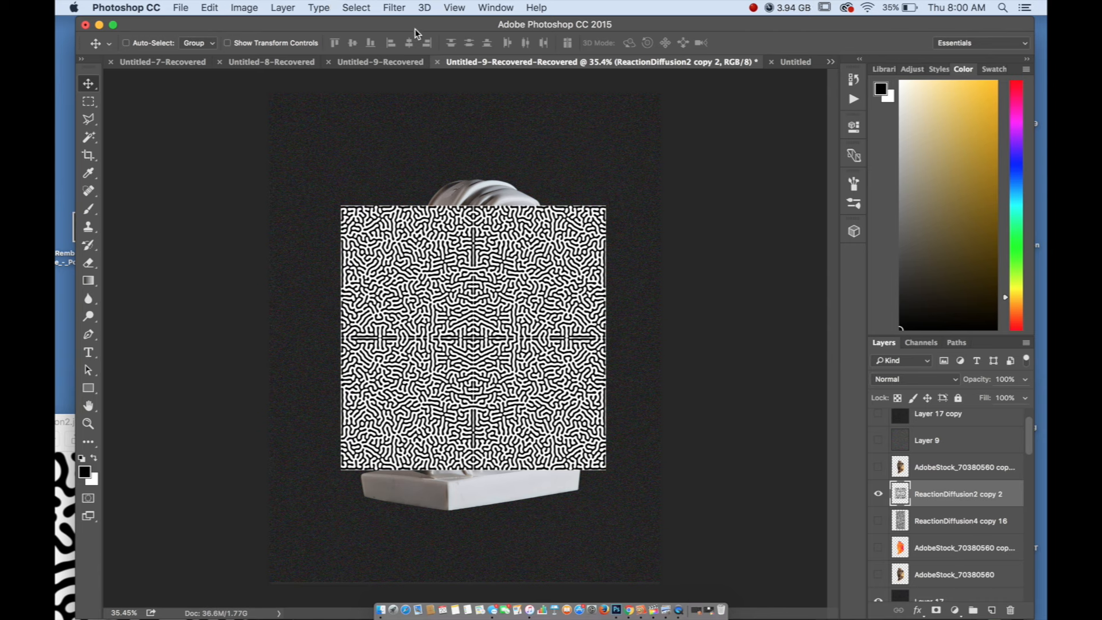
click(394, 8)
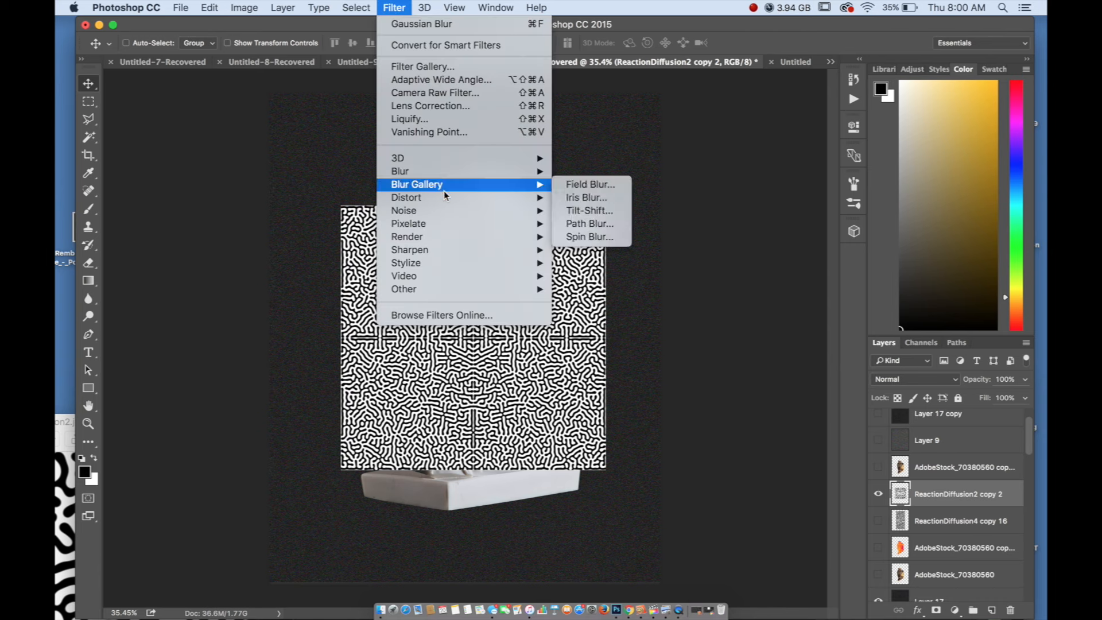
click(299, 177)
Select the area around the left part of the horizontal seam with the Rectangular Marquee and fill it with Content-Aware at 100% opacity
click(88, 102)
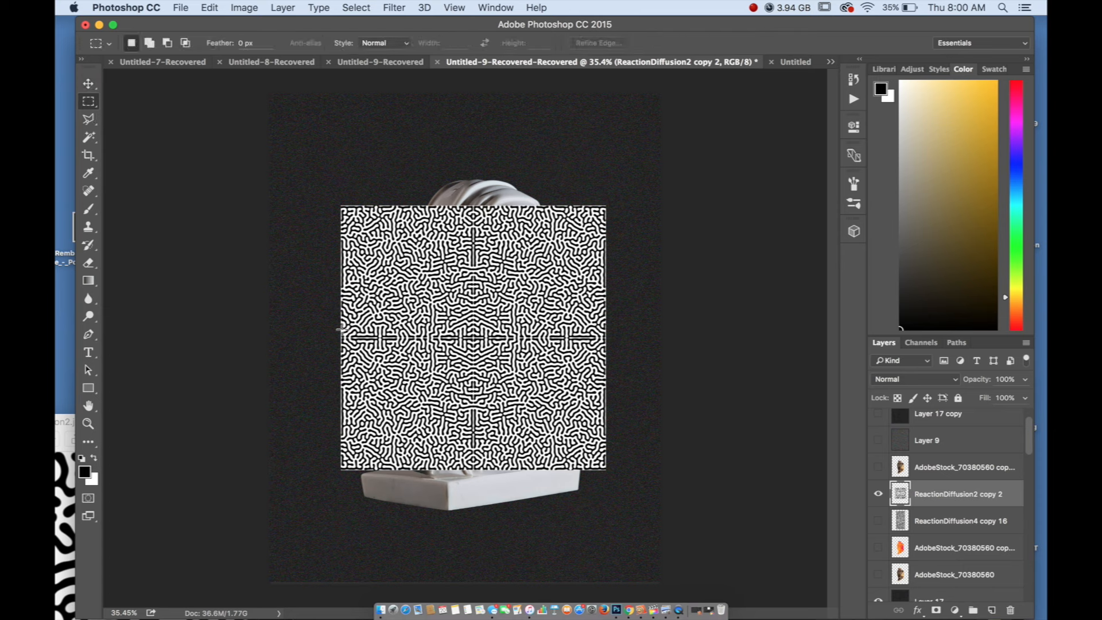
drag(343, 317, 332, 344)
click(455, 311)
drag(341, 289, 423, 367)
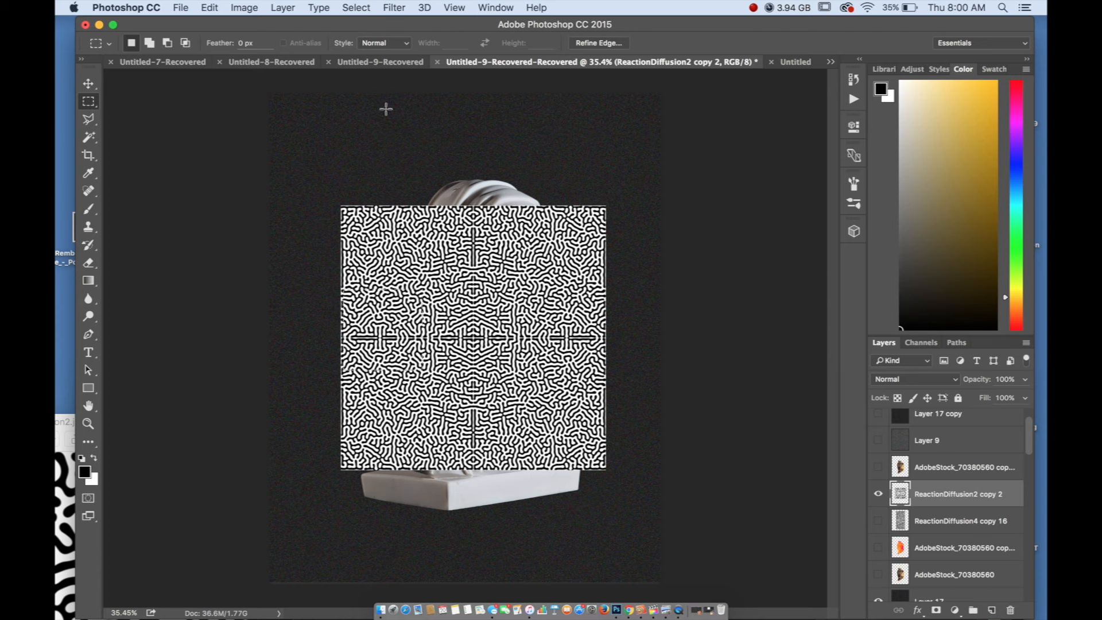
right_click(409, 140)
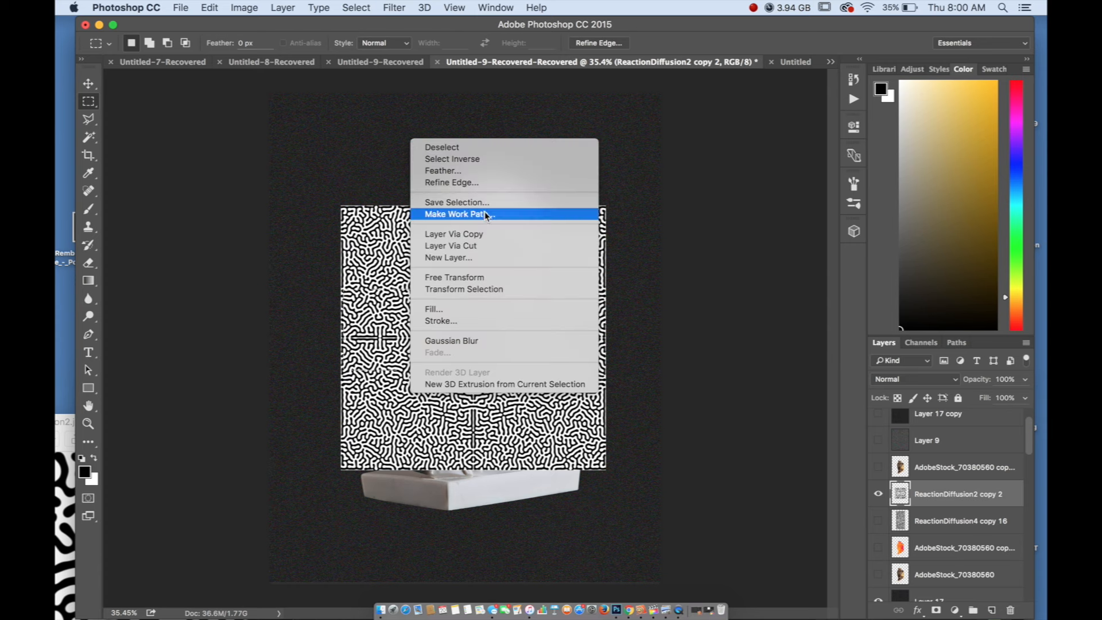
click(480, 308)
click(491, 162)
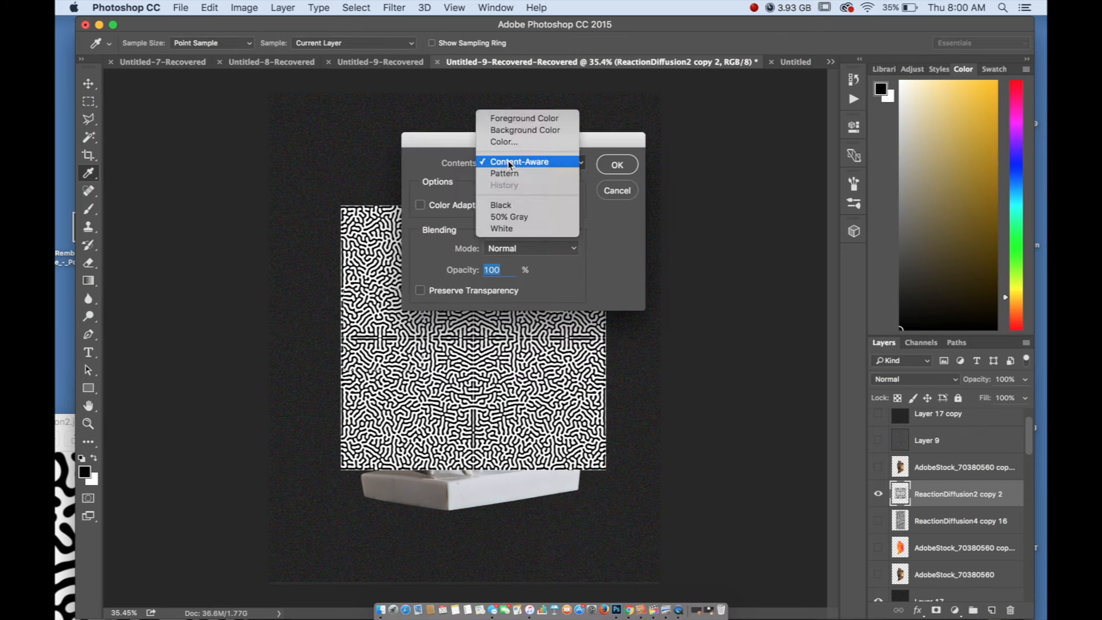
click(443, 139)
click(534, 163)
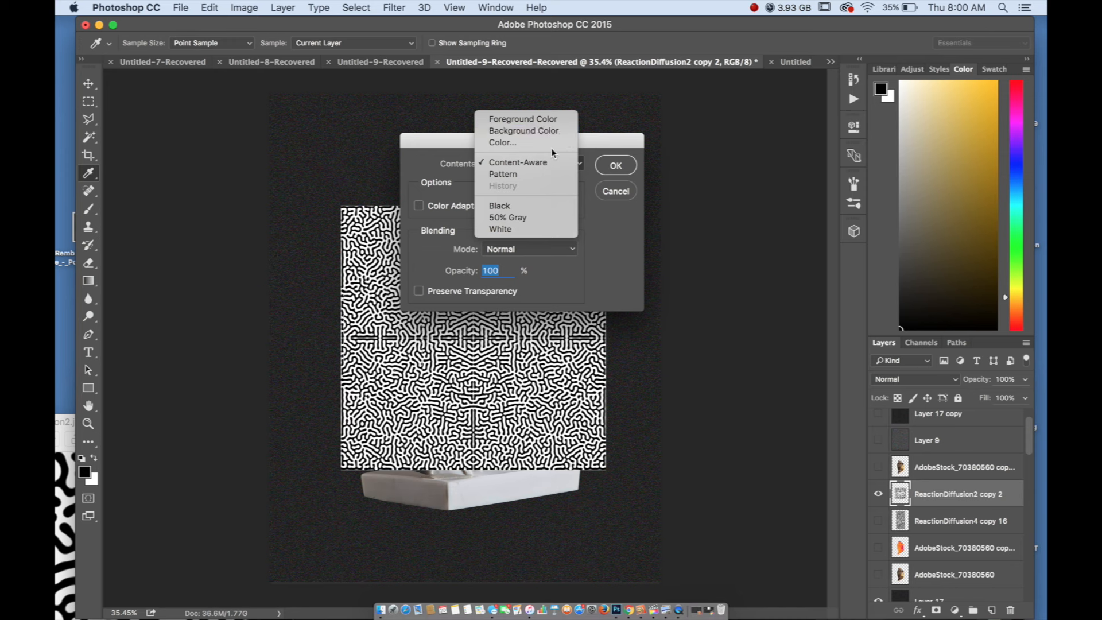
click(546, 163)
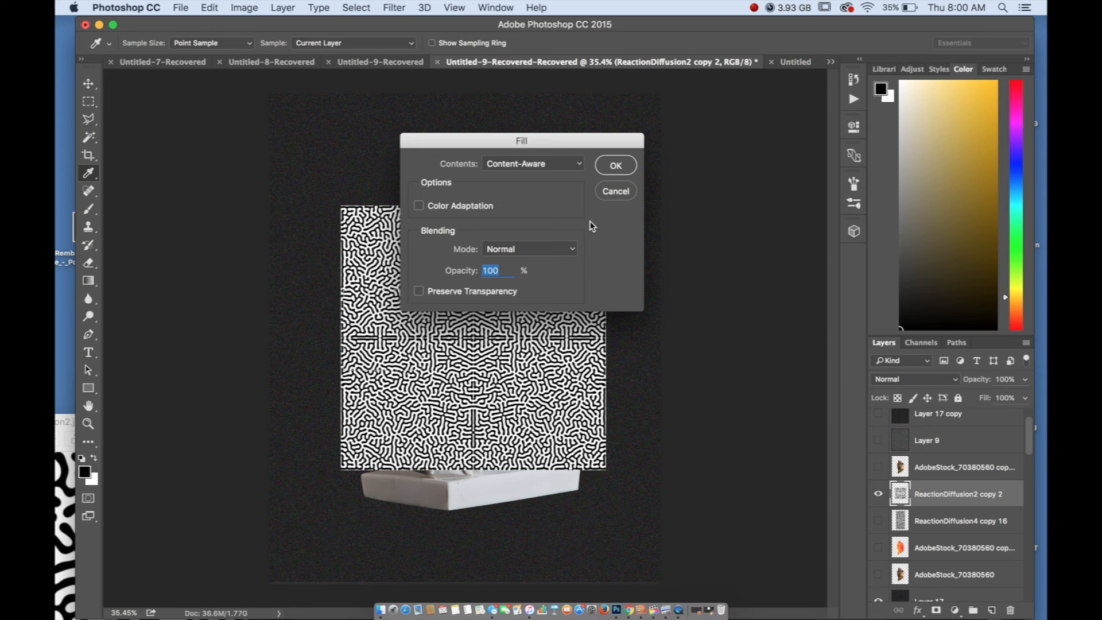
click(613, 165)
Fill the centre of the texture, where the seams cross, with Content-Aware
click(210, 7)
click(221, 211)
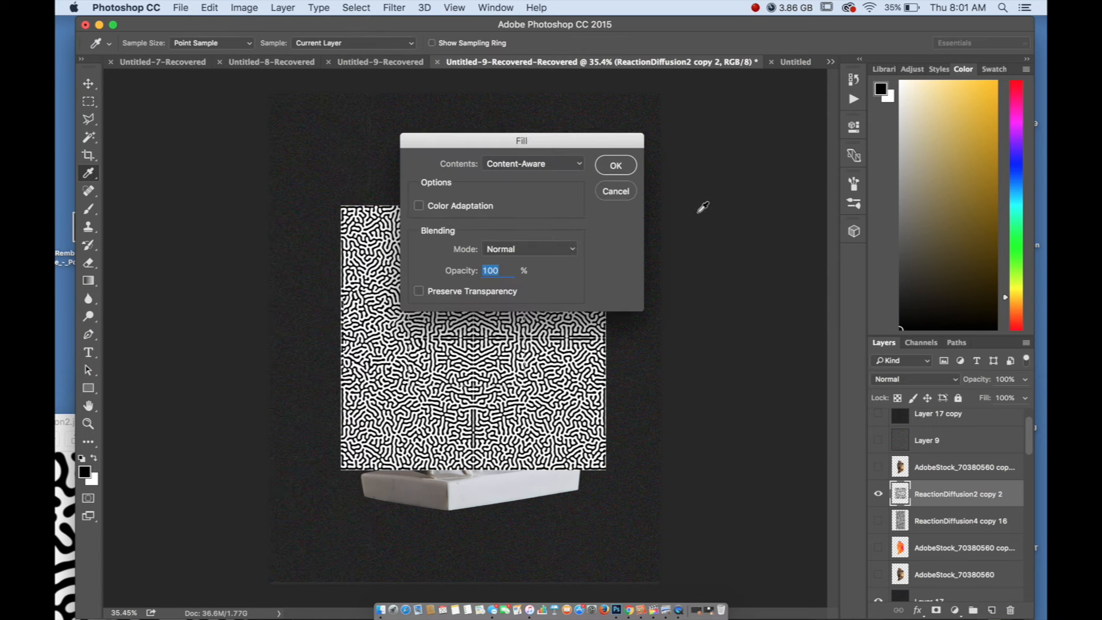
click(616, 166)
key(m)
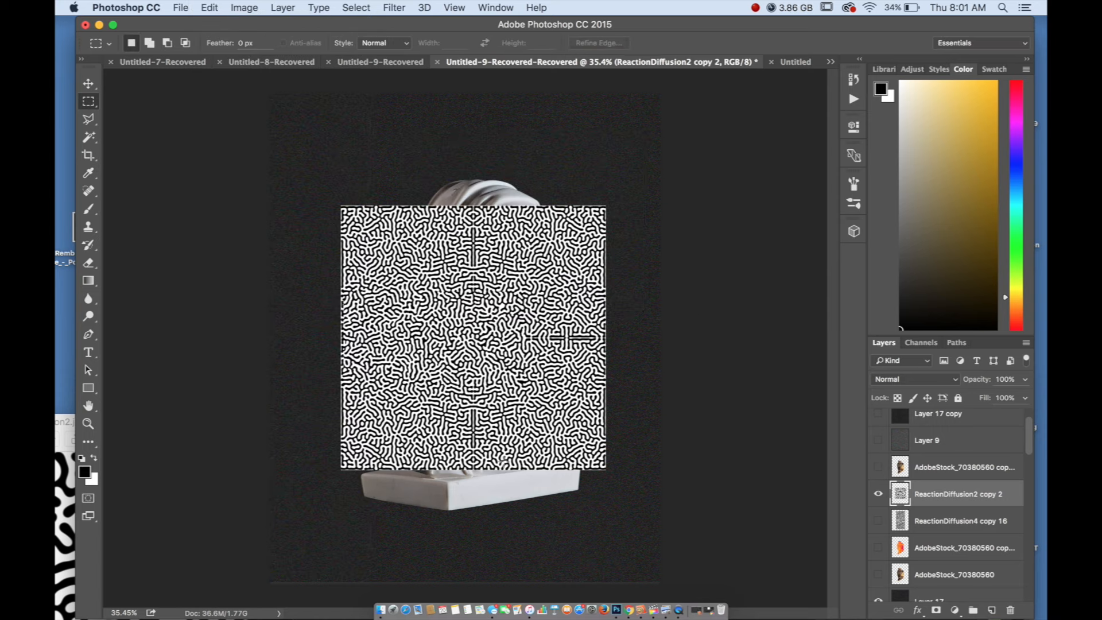
Select a full-height strip along the central vertical seam, fill it with Content-Aware and deselect
drag(487, 465, 434, 206)
click(210, 7)
click(221, 211)
click(615, 165)
click(713, 310)
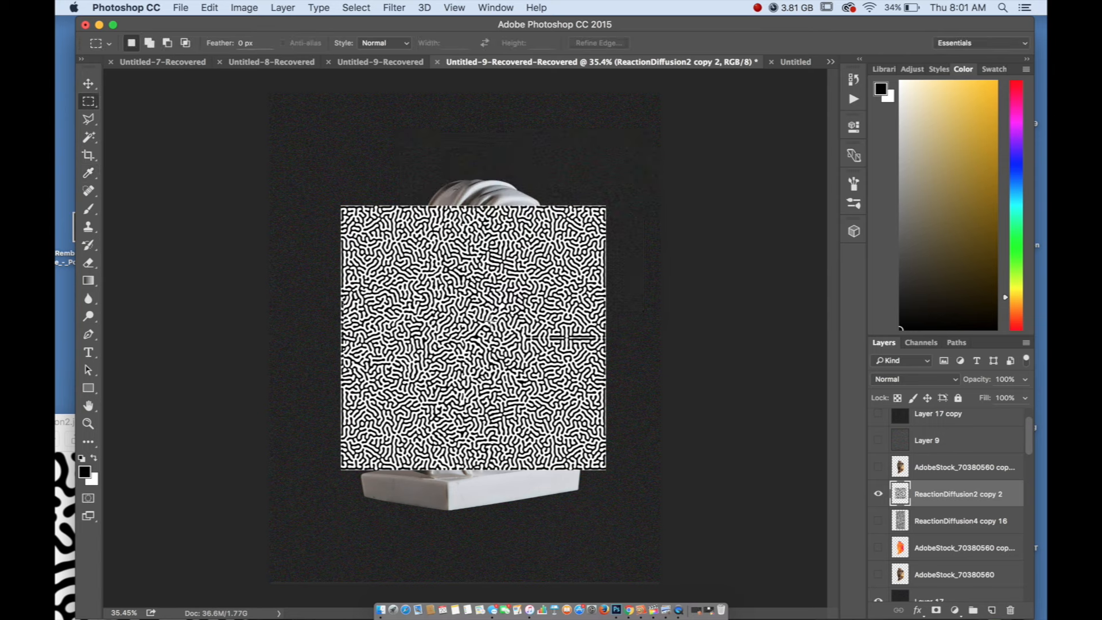
Select the right part of the horizontal seam out to the texture's edge and fill it with Content-Aware
drag(439, 307, 603, 362)
click(228, 4)
mouse_move(209, 7)
click(220, 211)
click(615, 166)
Cover the remaining repeating areas left of centre and near the texture's upper middle with Content-Aware fills, and deselect
drag(371, 253, 459, 363)
click(209, 8)
click(221, 211)
click(615, 166)
click(713, 310)
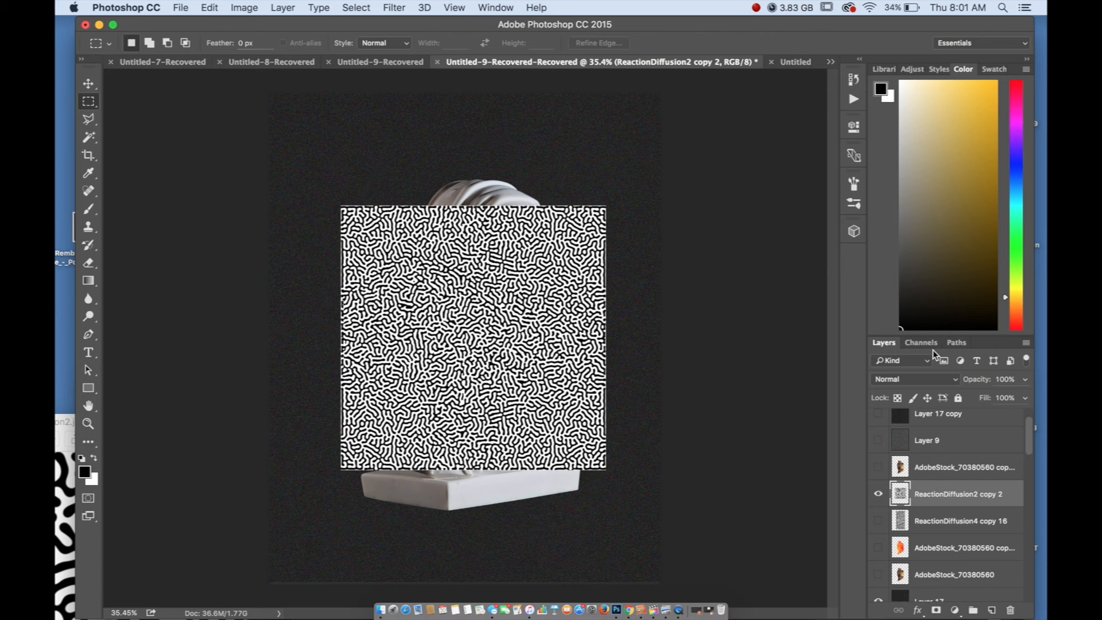
drag(475, 219, 541, 283)
click(207, 7)
click(226, 215)
click(615, 165)
click(688, 259)
Move the filled ReactionDiffusion2 copy 2 texture aside to uncover the statue, and hide the texture layer
click(89, 83)
drag(381, 234, 594, 240)
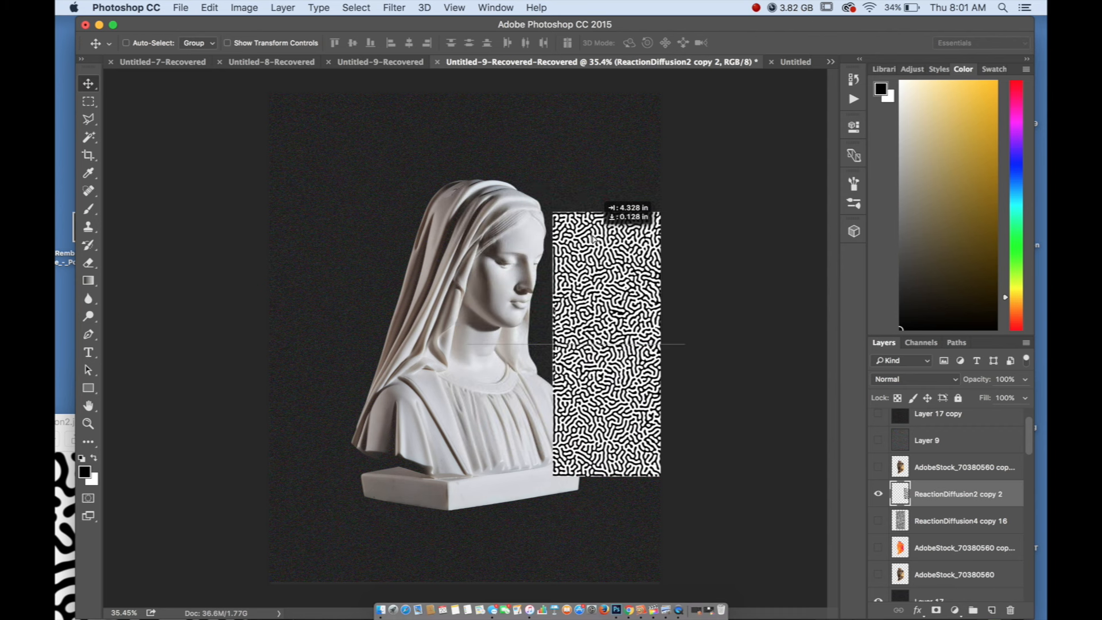
click(878, 521)
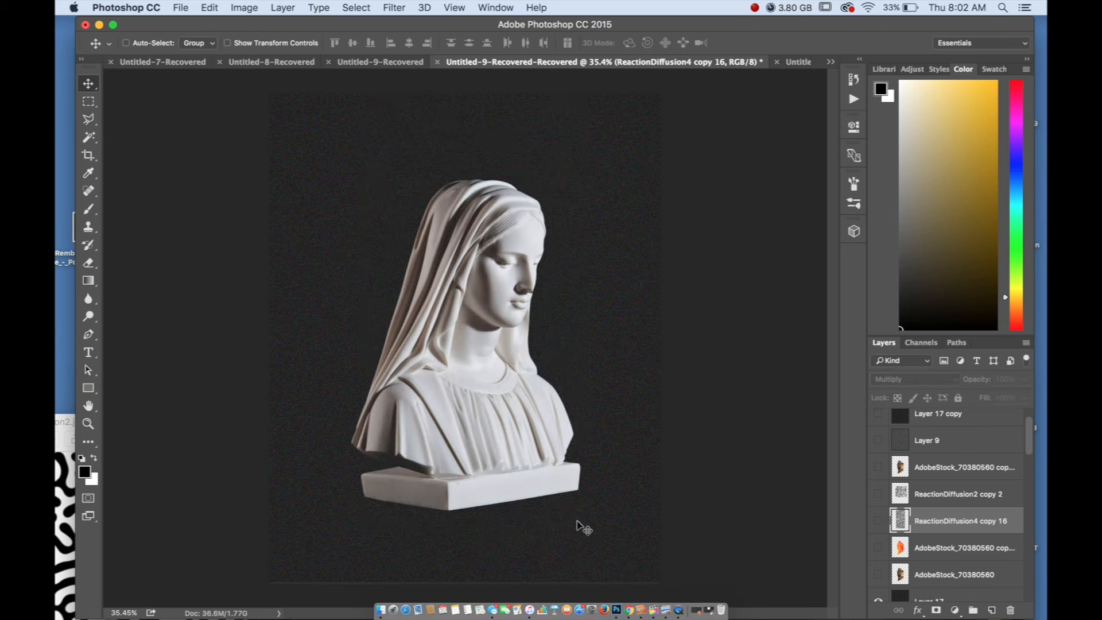
scroll(945, 503, down, 5)
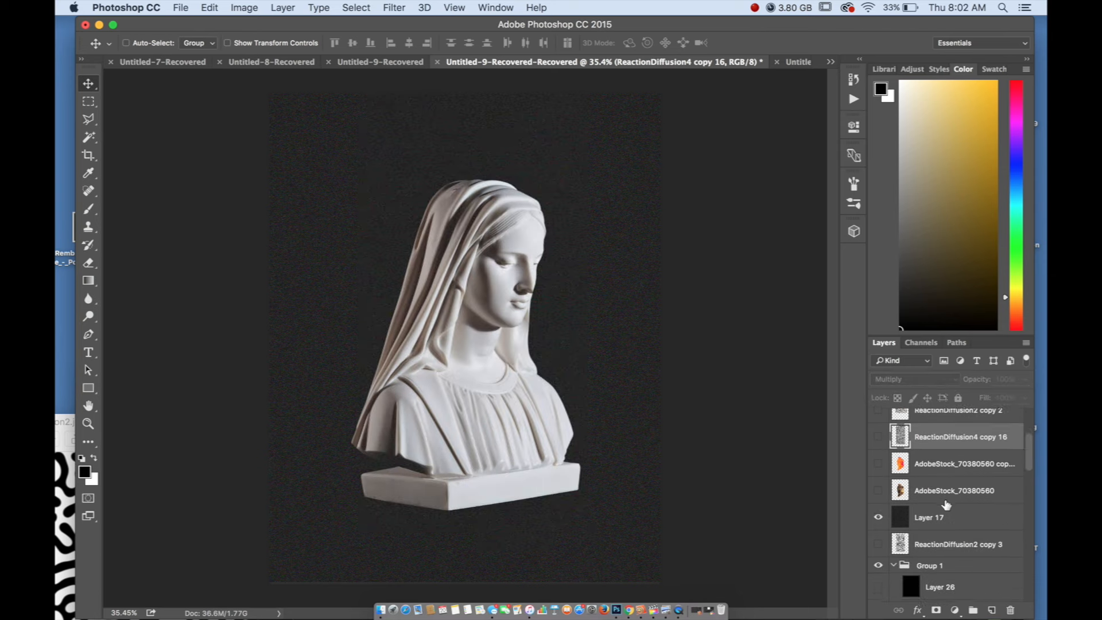
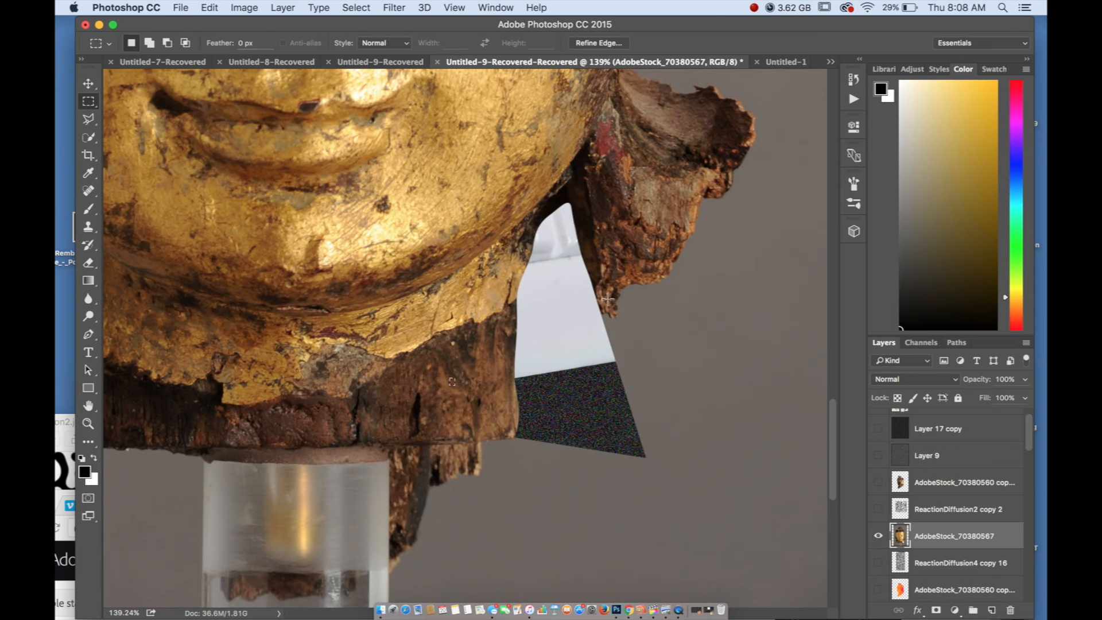
Delete the AdobeStock_70380567 golden head layer to uncover the whole marble bust
scroll(434, 433, down, 5)
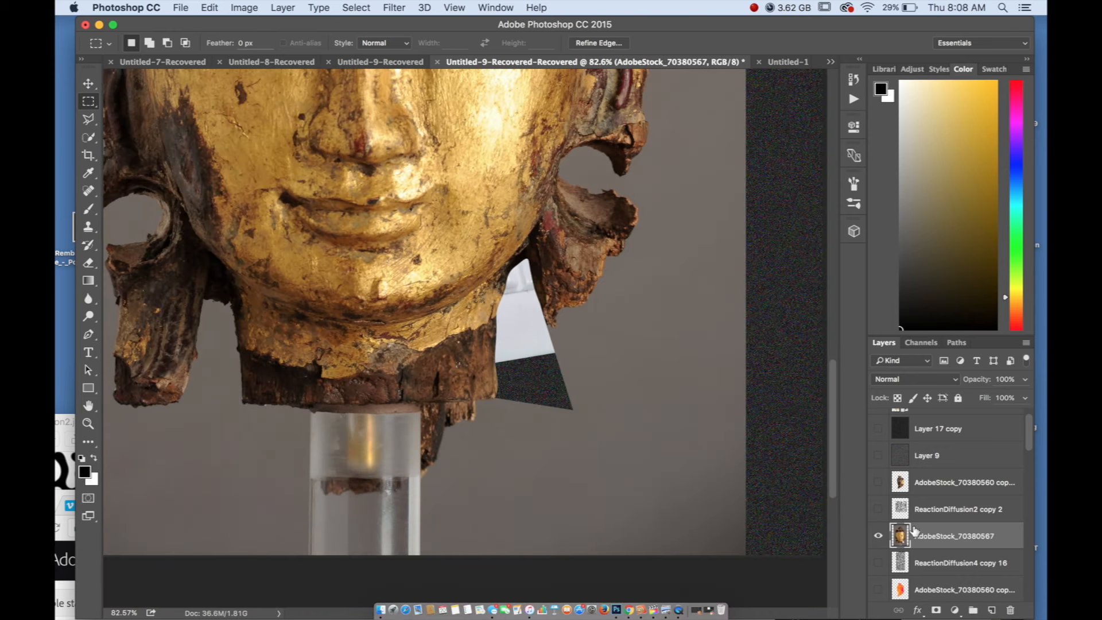
click(925, 519)
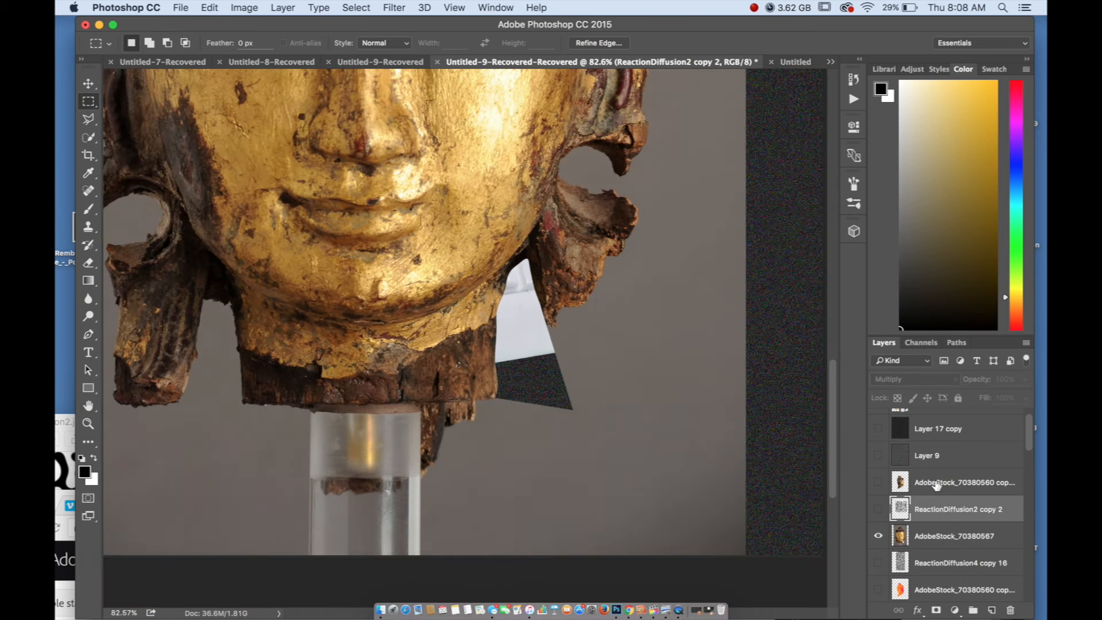
click(923, 534)
scroll(683, 484, down, 3)
click(1010, 610)
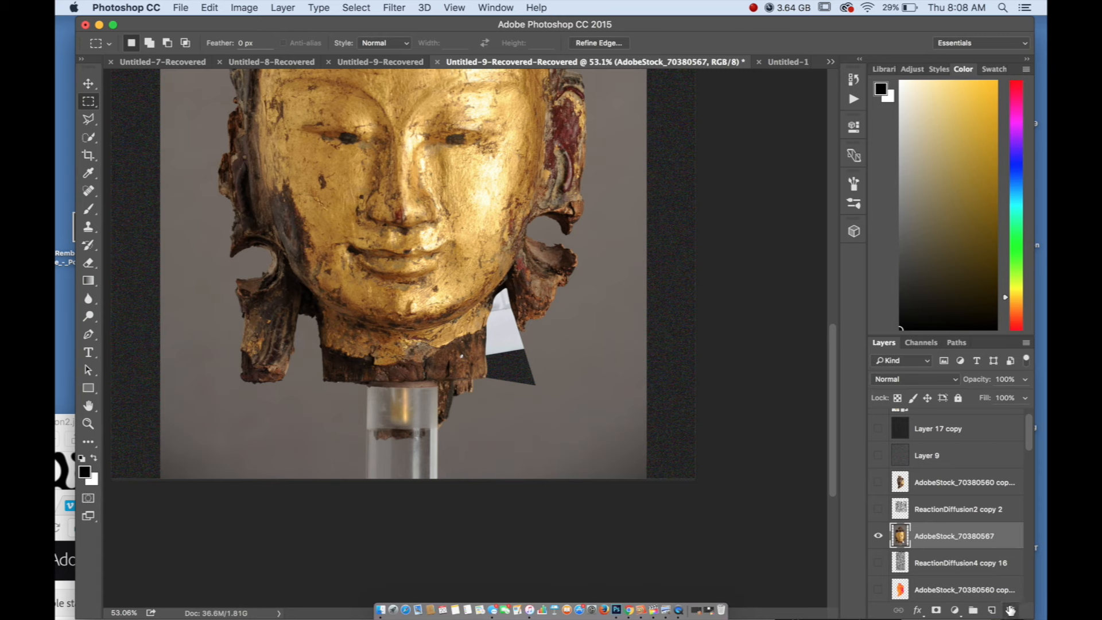
click(657, 222)
scroll(629, 406, down, 2)
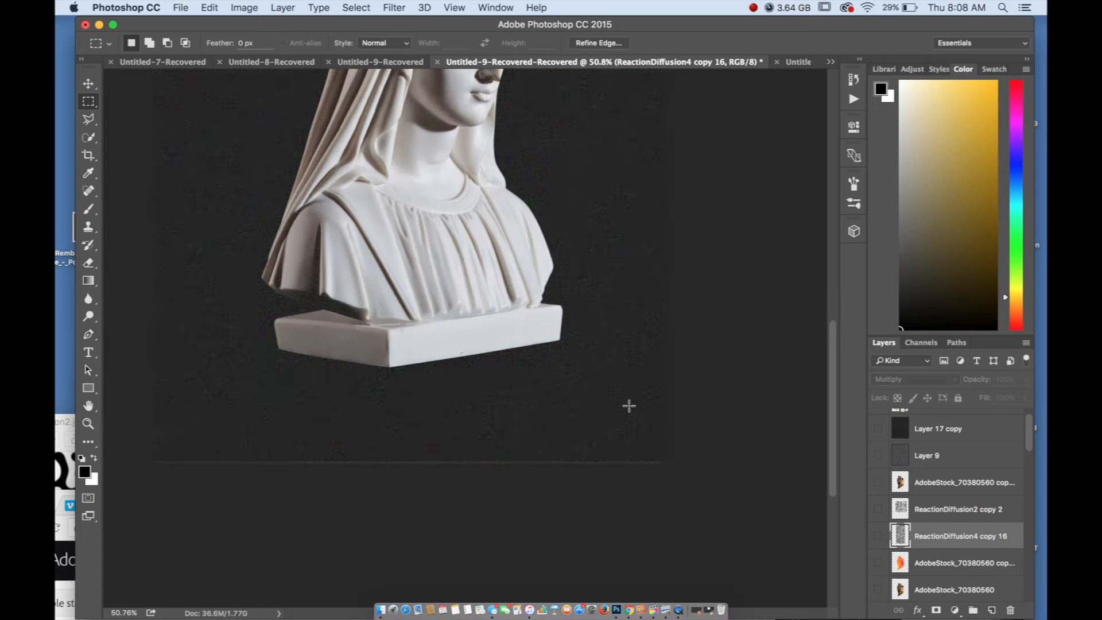
scroll(465, 411, up, 1)
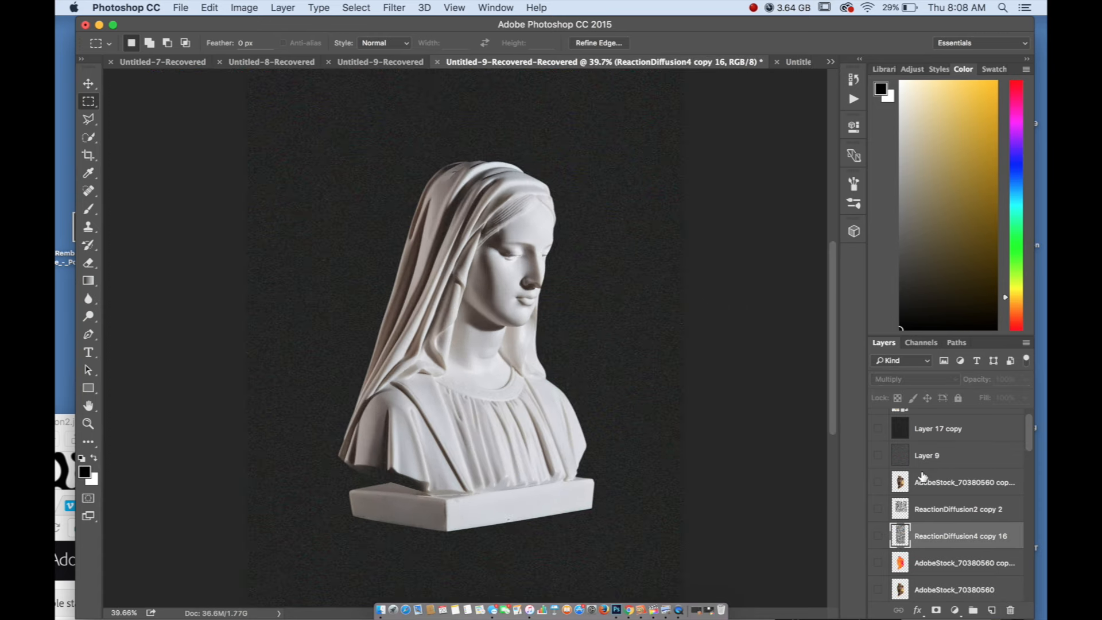
Briefly show and hide the ReactionDiffusion4 copy 16 layer and the uppermost ReactionDiffusion4 layer in the person group
click(878, 536)
click(877, 536)
scroll(453, 383, up, 1)
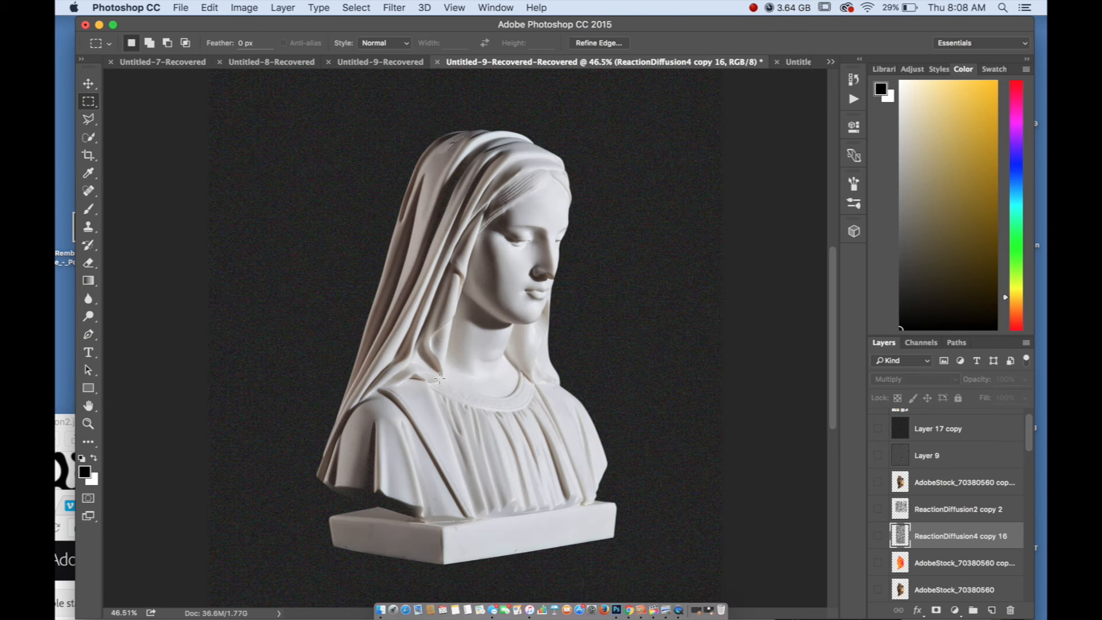
scroll(943, 486, down, 5)
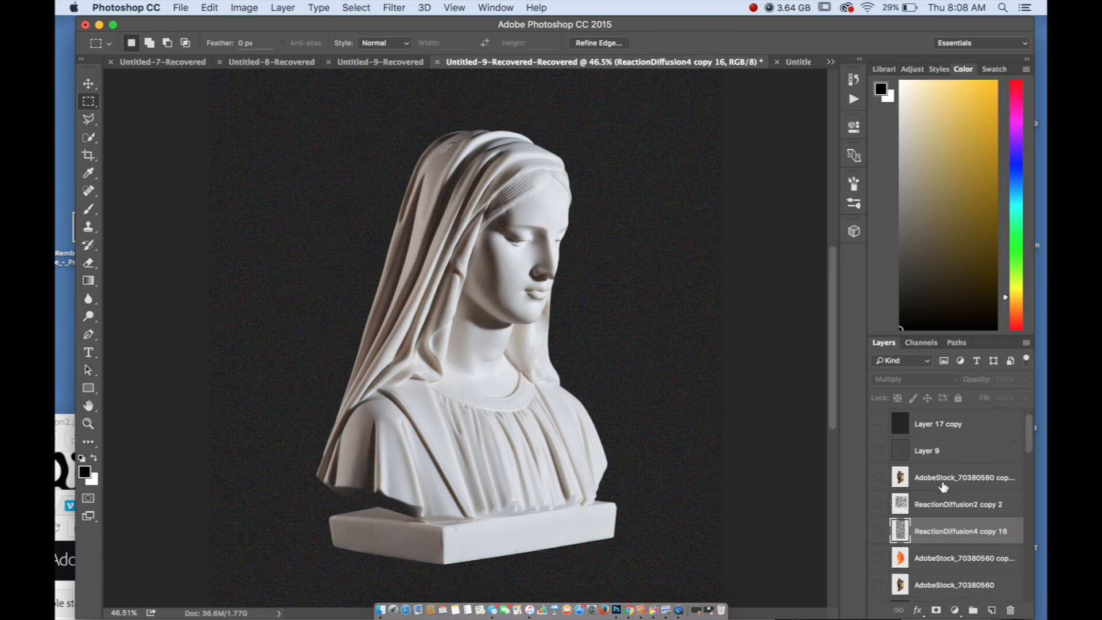
scroll(920, 489, down, 2)
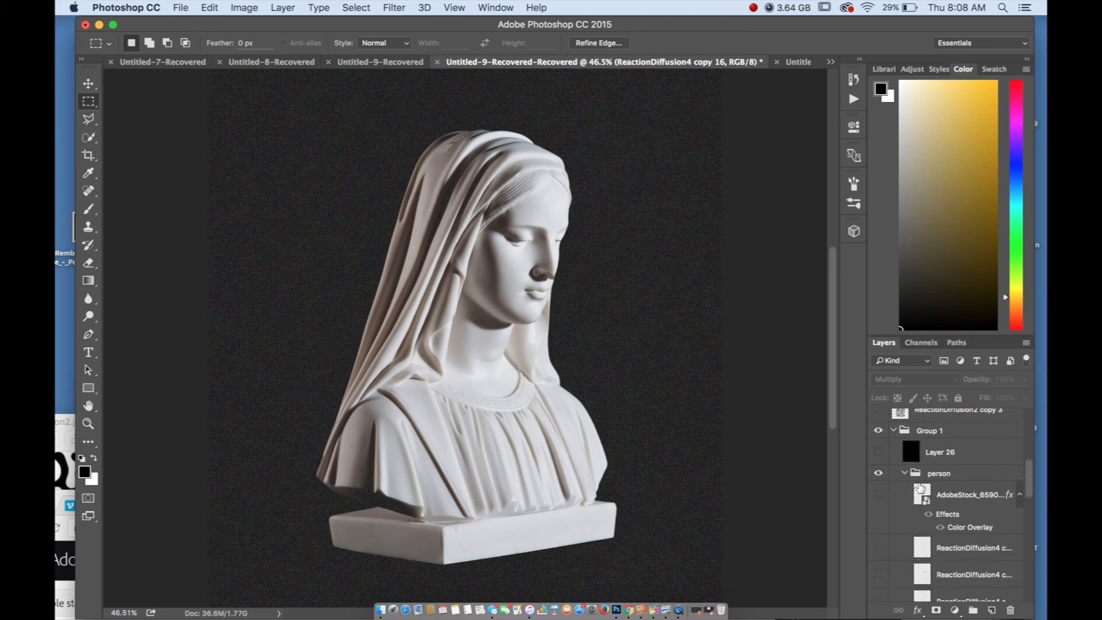
click(877, 548)
click(875, 549)
scroll(876, 549, down, 5)
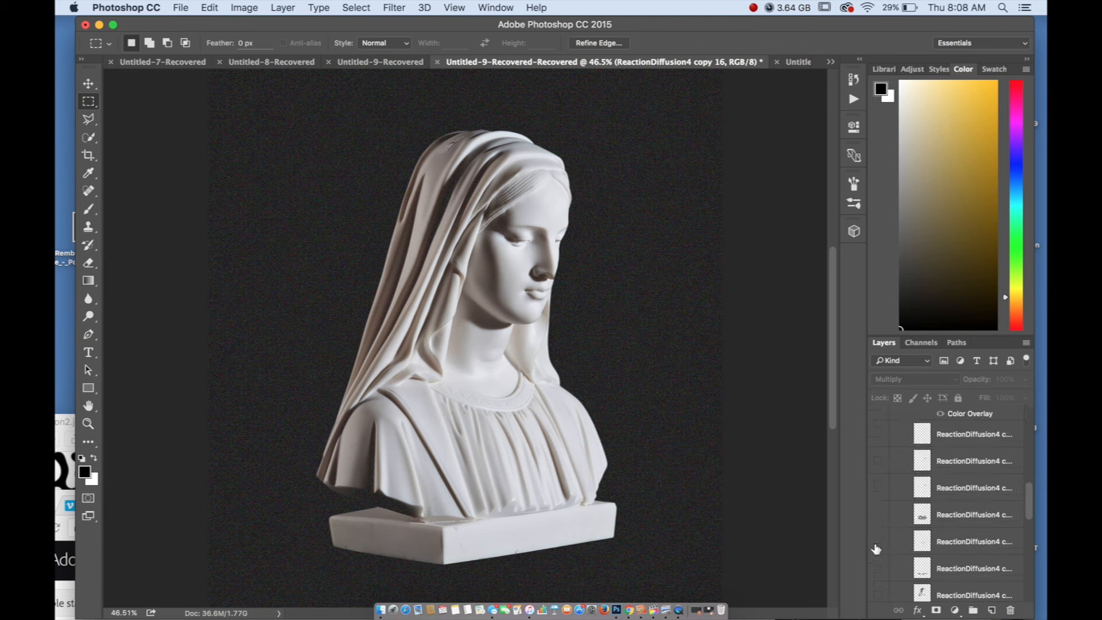
Preview the next ReactionDiffusion4 layers in the person group one by one, including the robe's texture, and hide them again
click(878, 458)
click(878, 458)
click(879, 487)
click(878, 487)
click(878, 514)
click(878, 514)
click(878, 515)
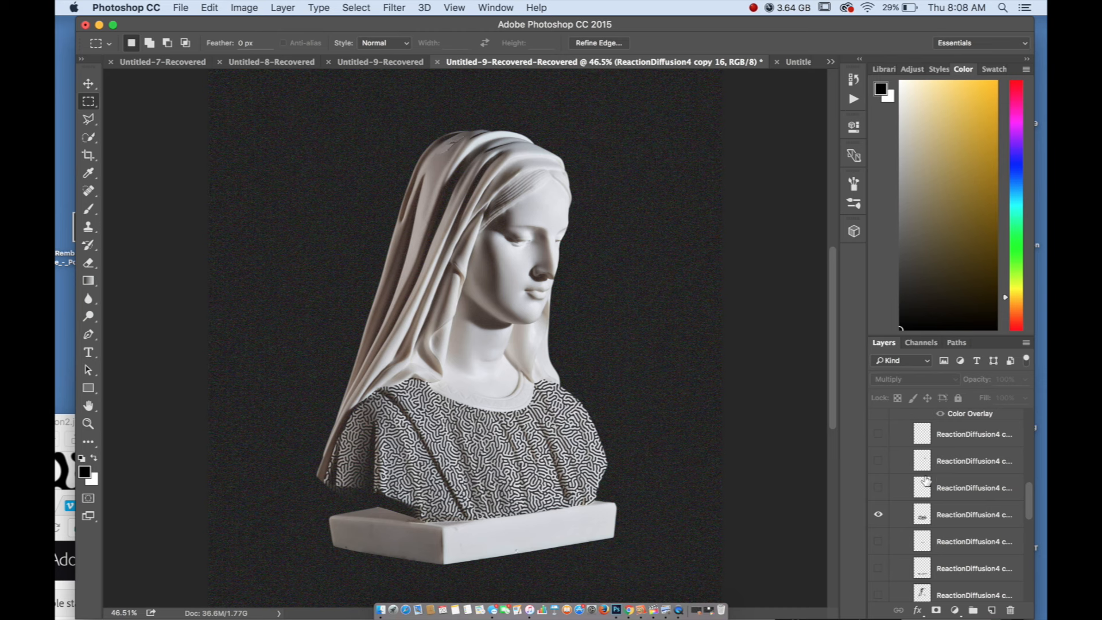
scroll(888, 512, down, 4)
scroll(888, 510, up, 1)
click(878, 434)
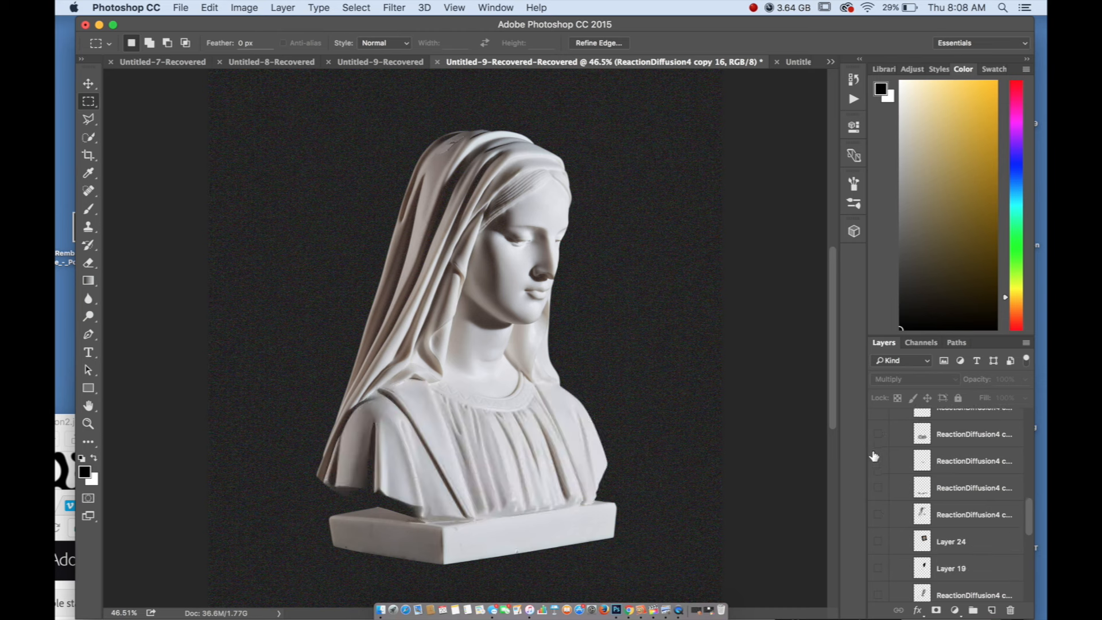
Preview in turn the ReactionDiffusion4 texture layers for the collar, the pedestal and the veil, hiding each again
click(878, 462)
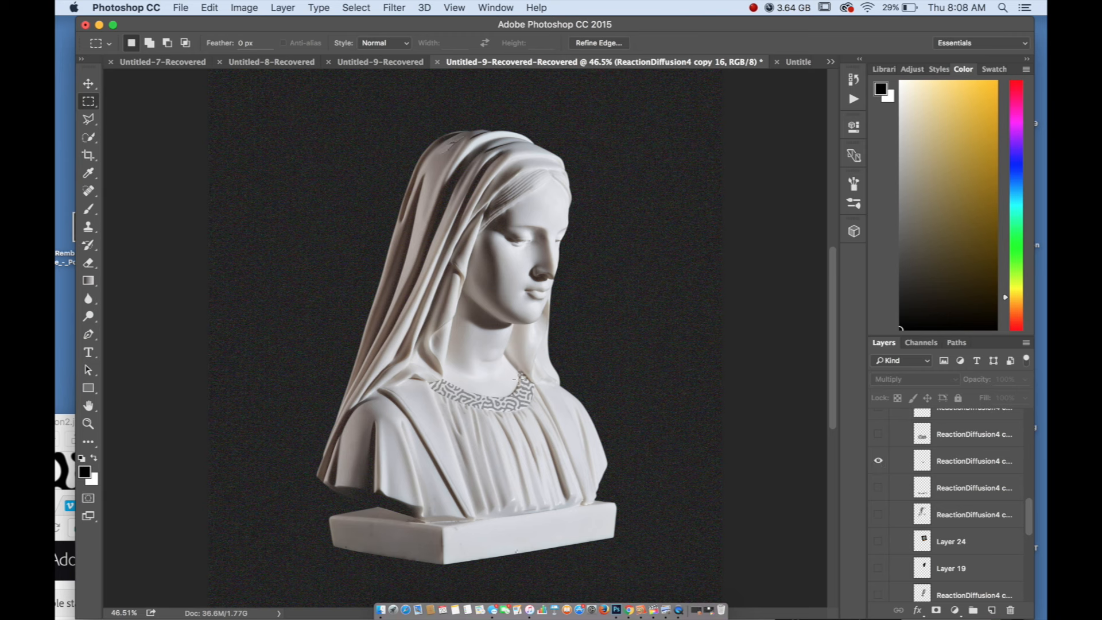
click(877, 460)
click(877, 488)
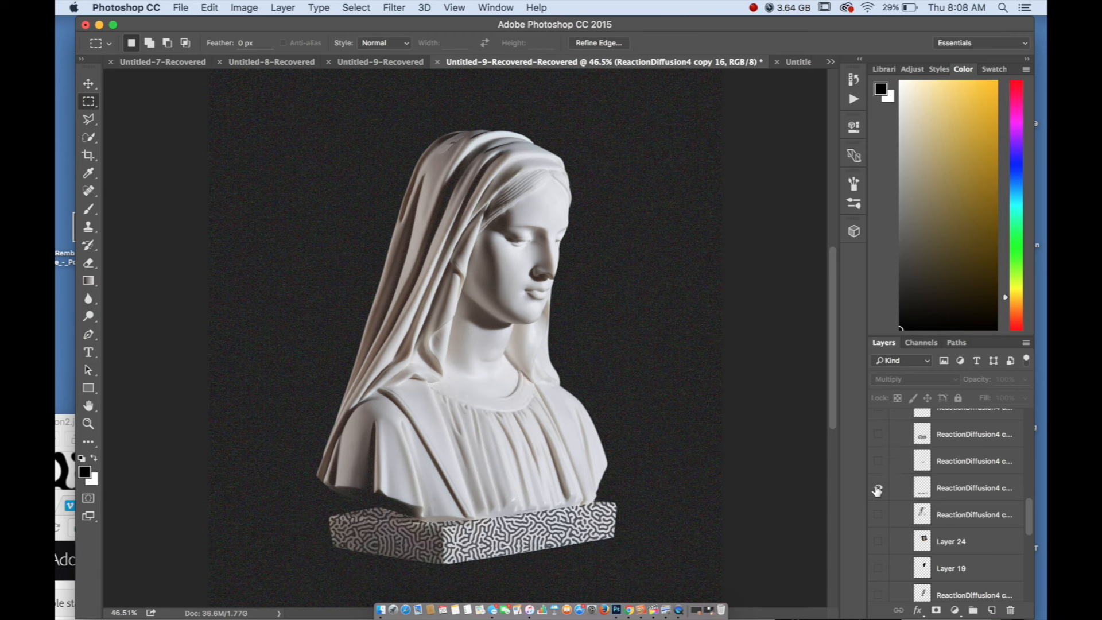
click(878, 488)
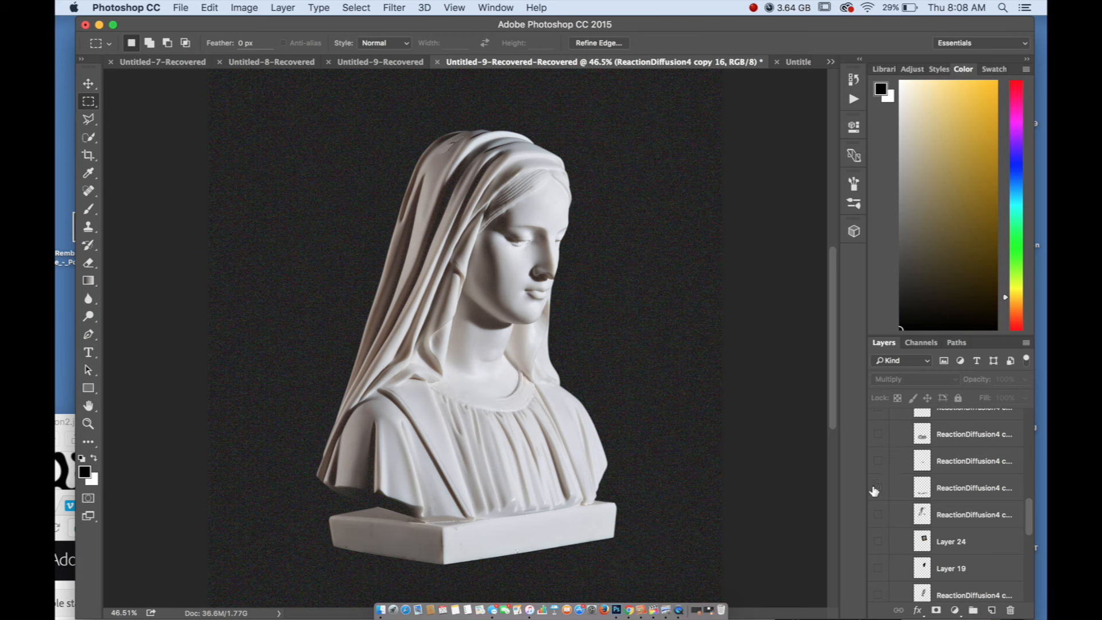
click(878, 514)
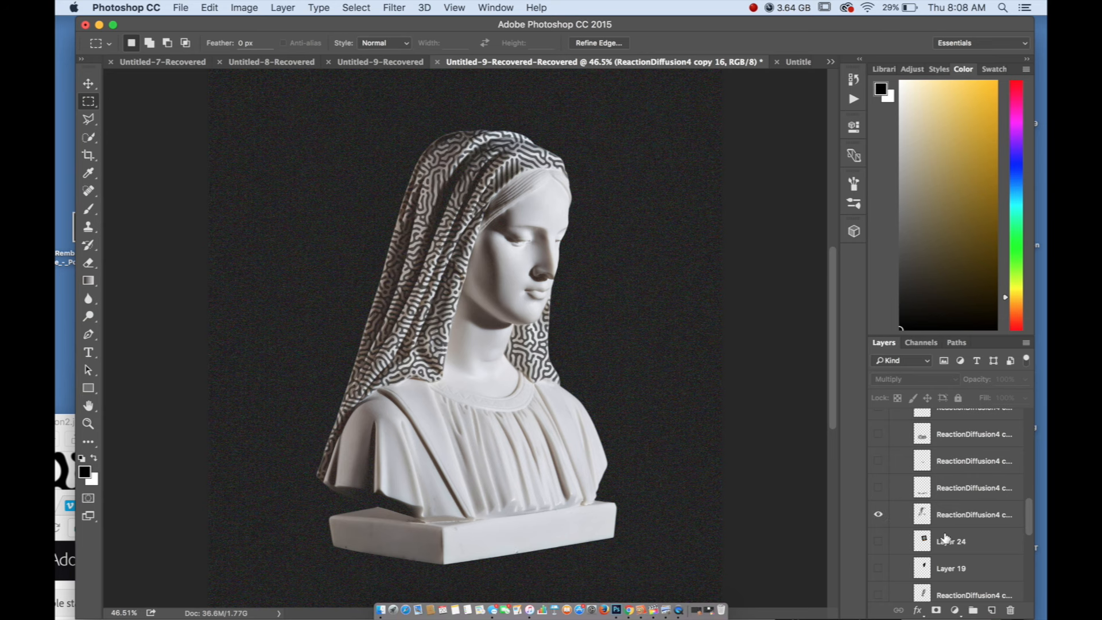
click(878, 514)
Preview the Layer 24 colour effect on the face and the Layer 19 face cut-out, hiding both again
click(877, 541)
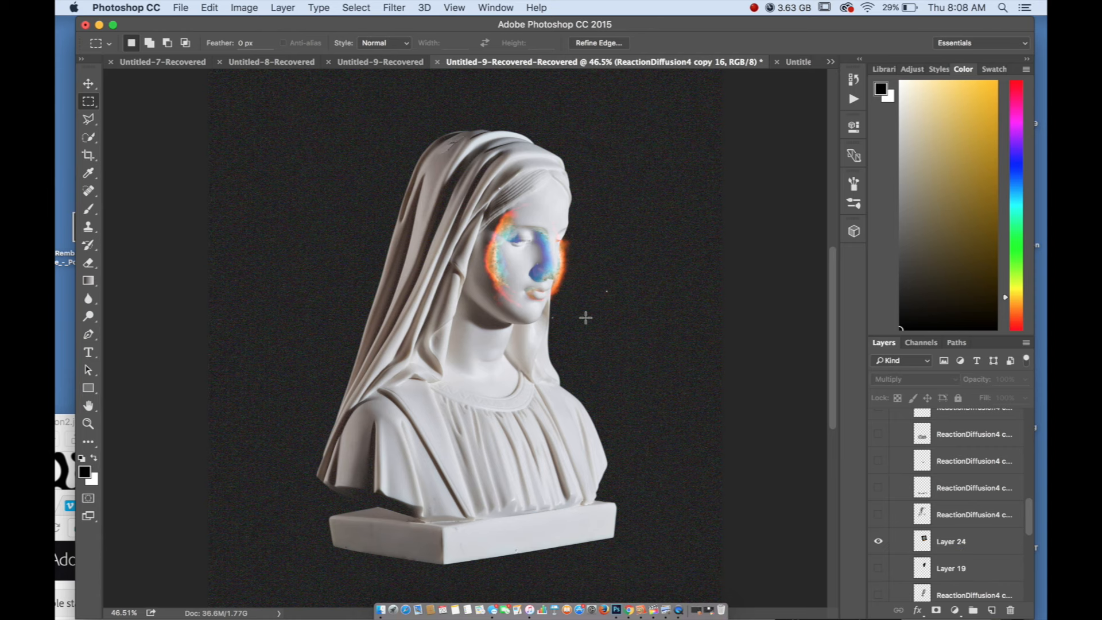
scroll(585, 314, down, 4)
scroll(469, 360, up, 2)
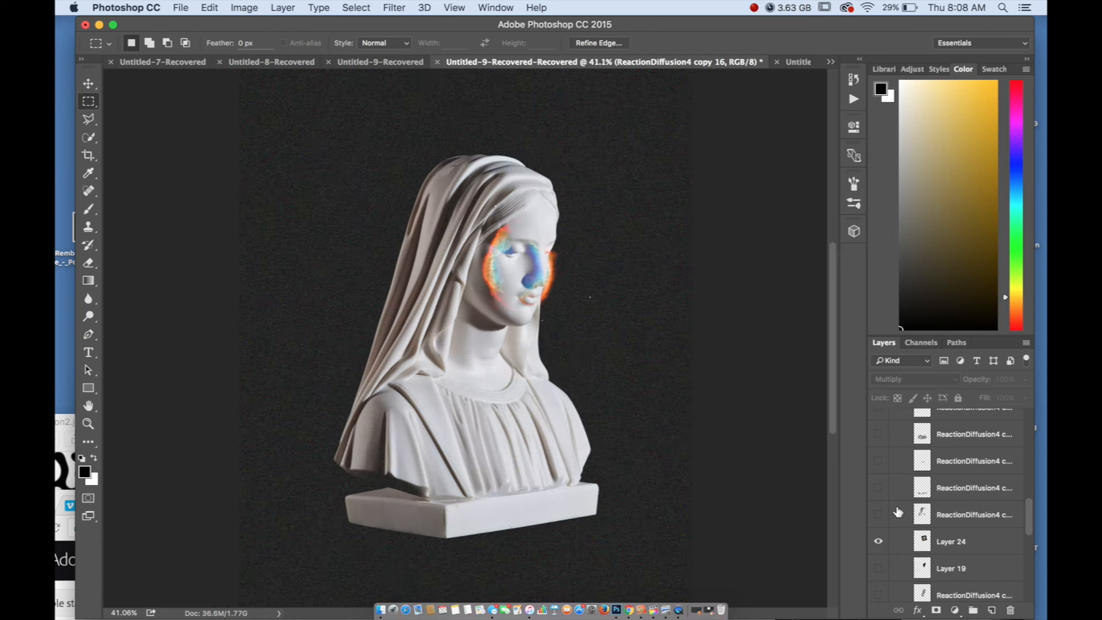
click(878, 541)
click(878, 565)
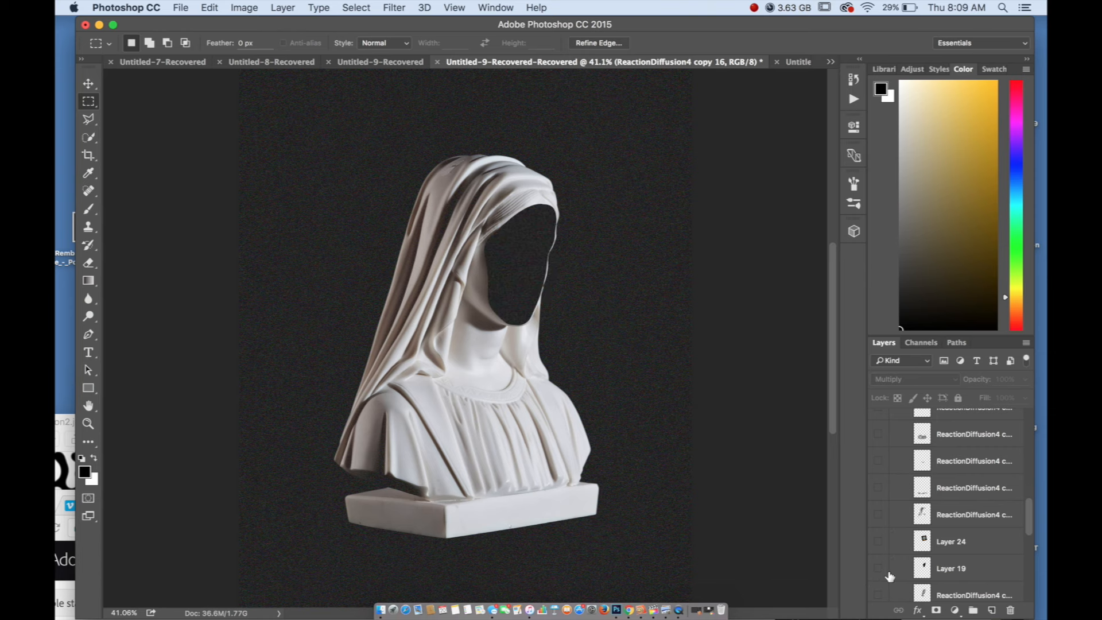
click(889, 573)
Examine the untextured marble bust up close, covering the face, neck and veil, and as a whole with its pedestal
scroll(485, 146, up, 5)
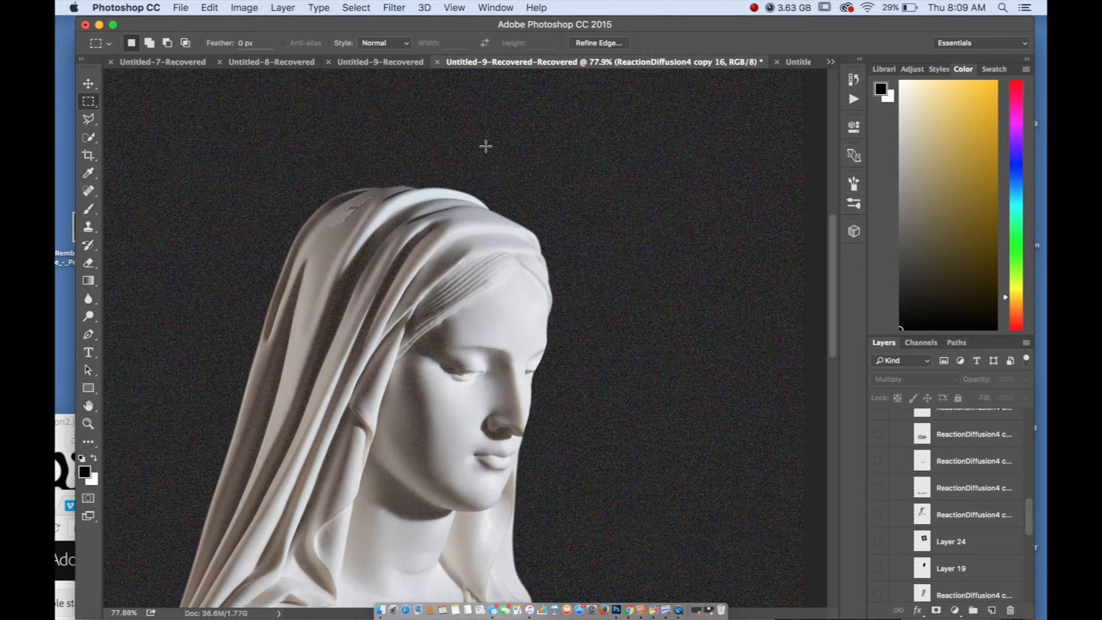
scroll(486, 197, up, 3)
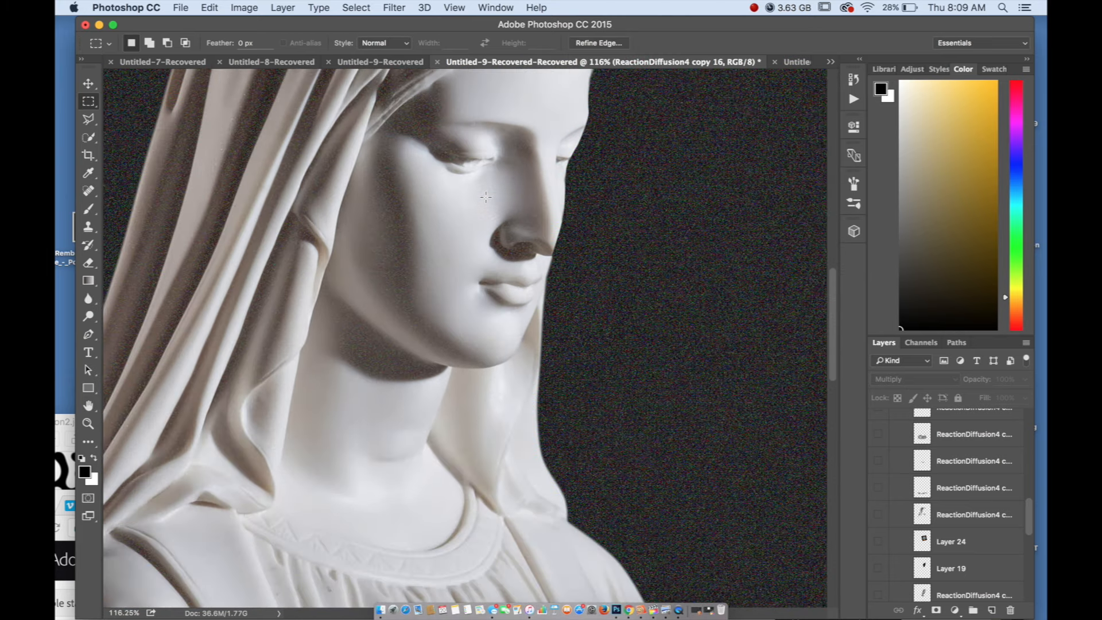
scroll(485, 196, up, 5)
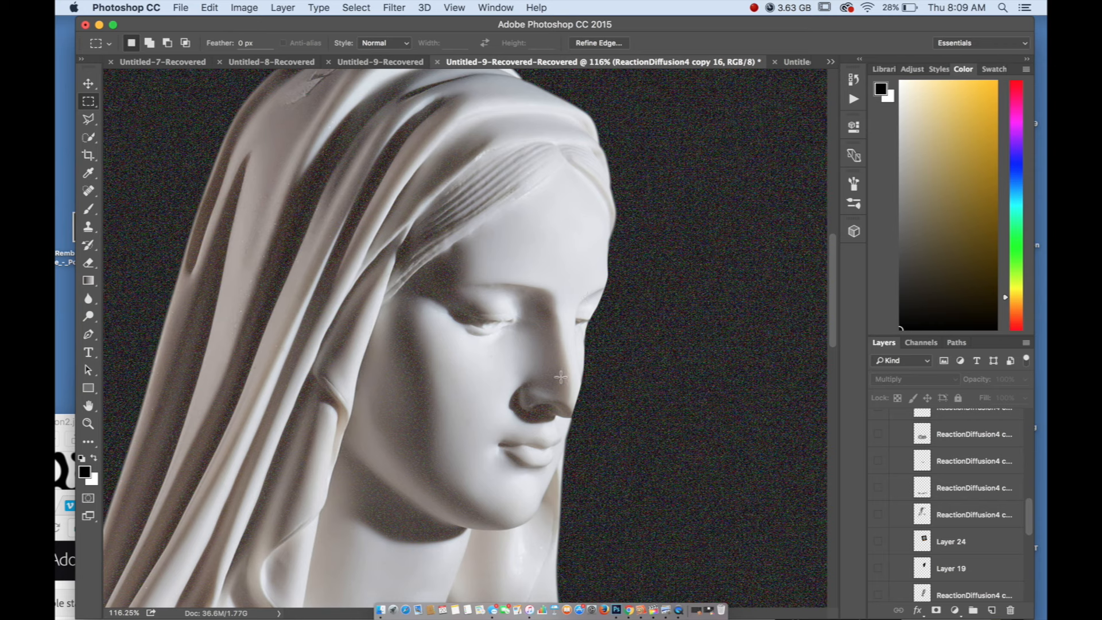
scroll(465, 238, down, 2)
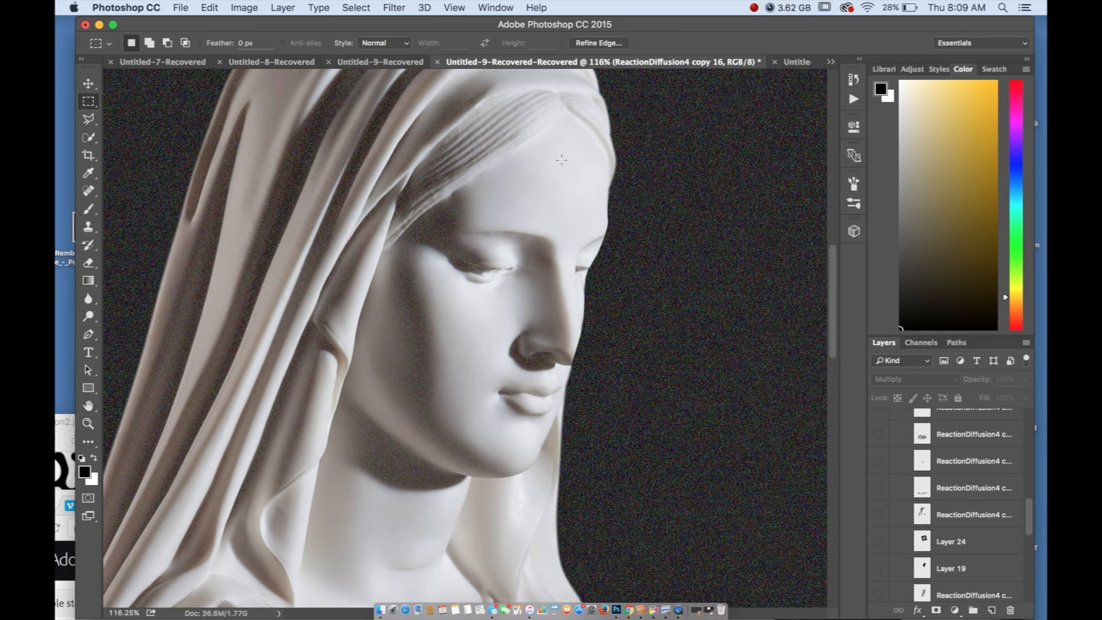
scroll(456, 207, down, 5)
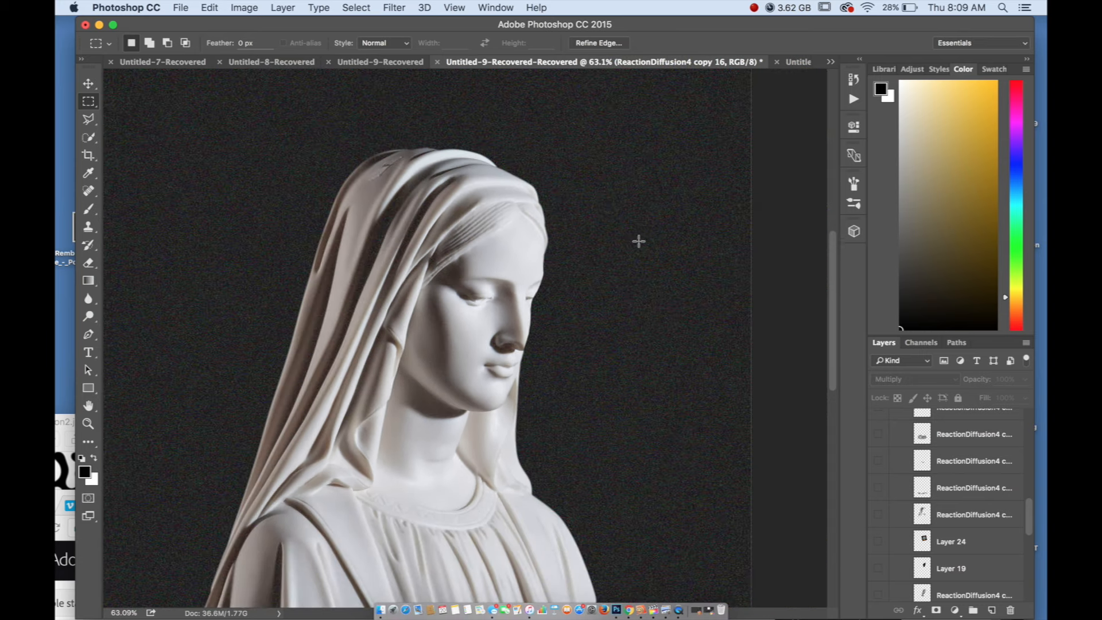
scroll(639, 241, down, 2)
scroll(643, 258, down, 2)
scroll(654, 316, up, 3)
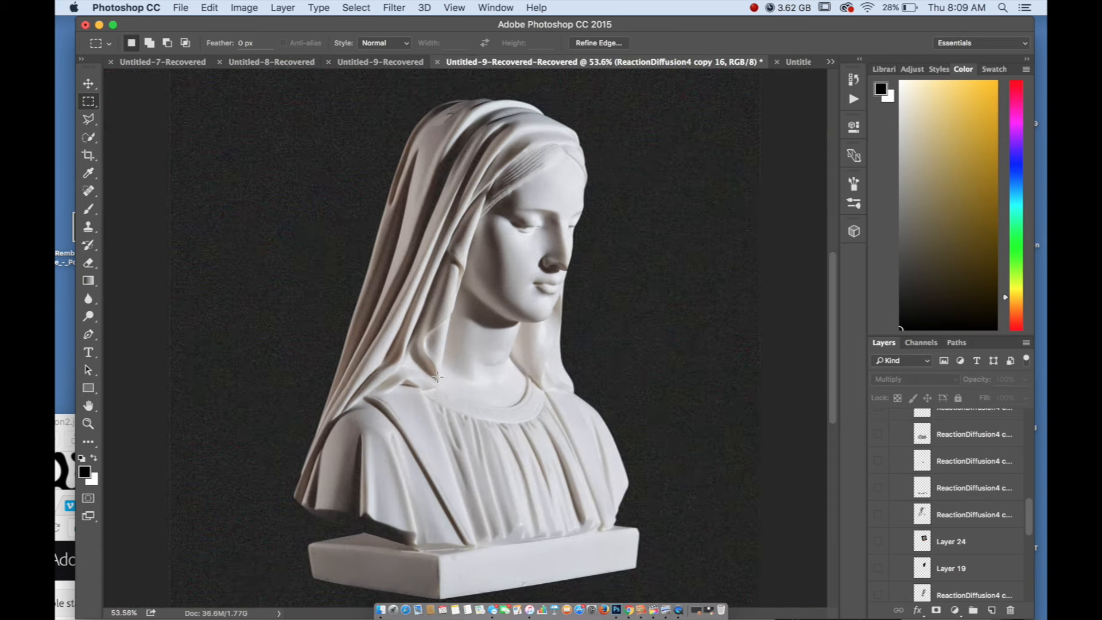
scroll(670, 395, down, 2)
scroll(937, 508, up, 3)
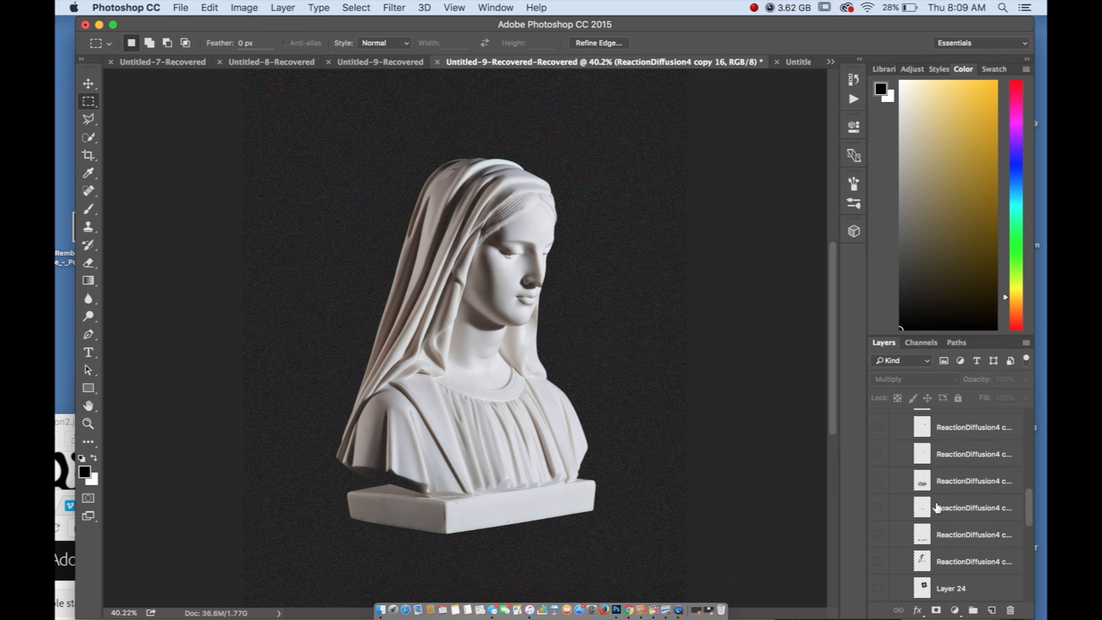
scroll(471, 292, up, 1)
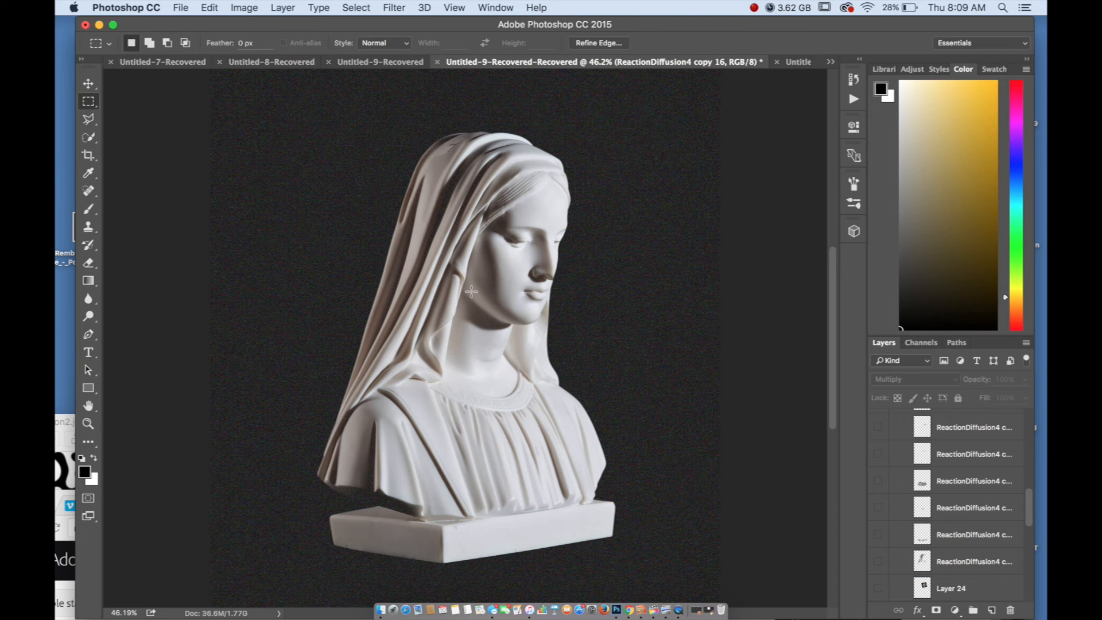
scroll(482, 320, up, 3)
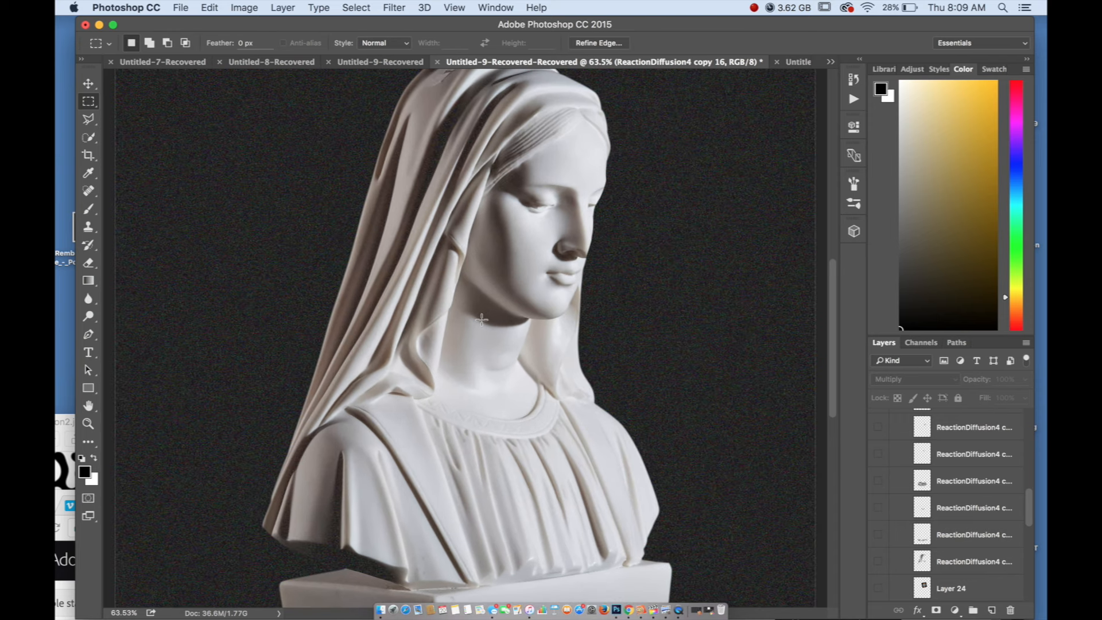
scroll(481, 317, down, 3)
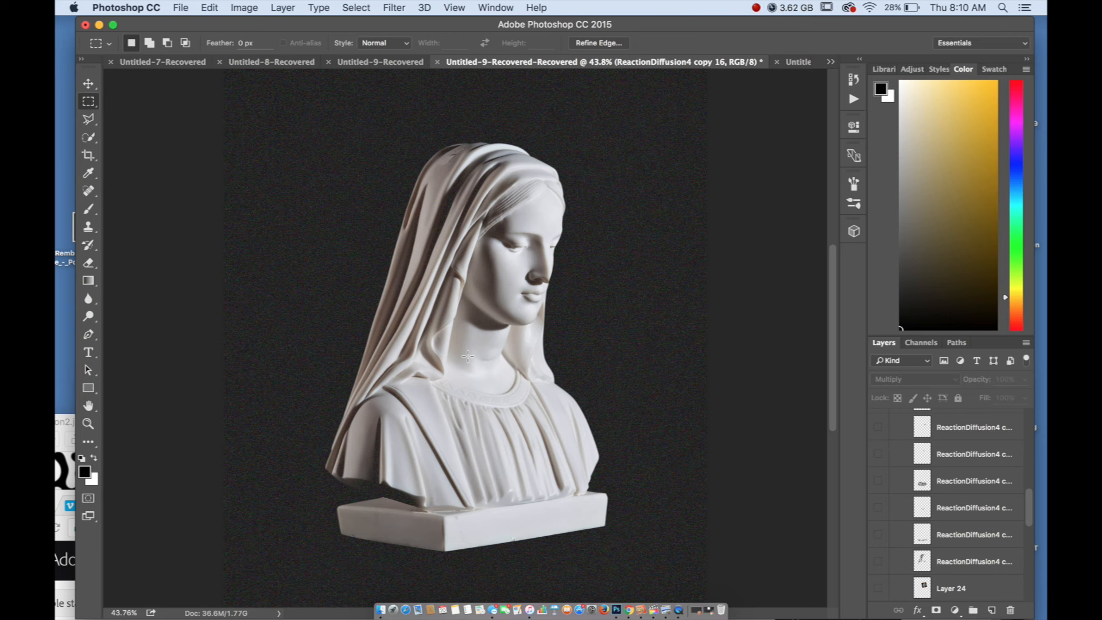
Preview the AdobeStock_6590 line artwork with the marble bust layer hidden, and bring back the bust alone
scroll(937, 454, down, 6)
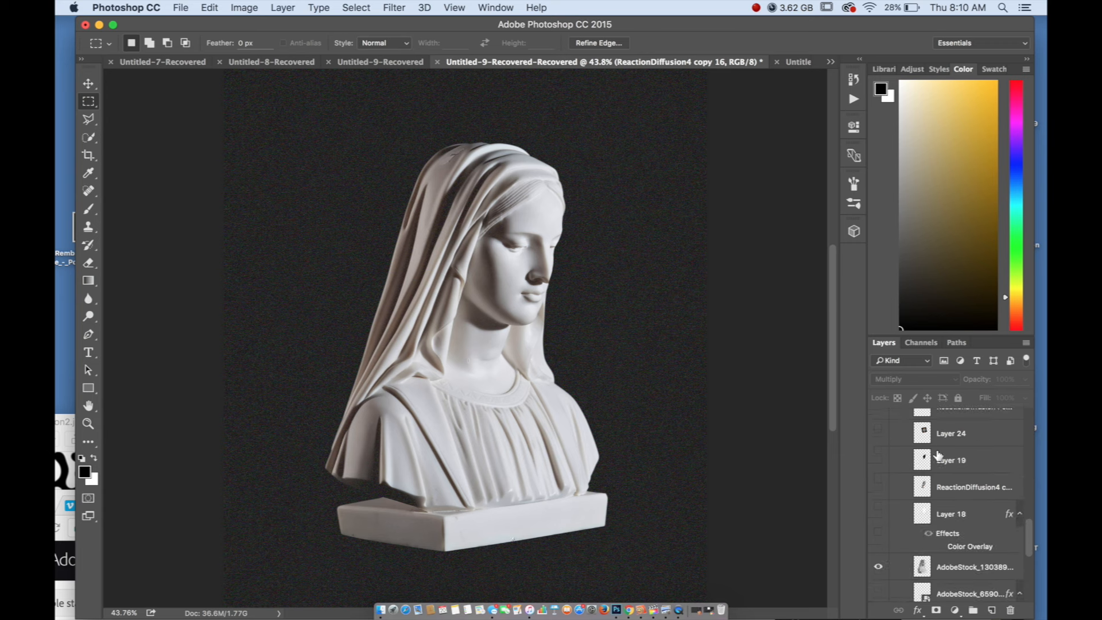
scroll(937, 454, down, 1)
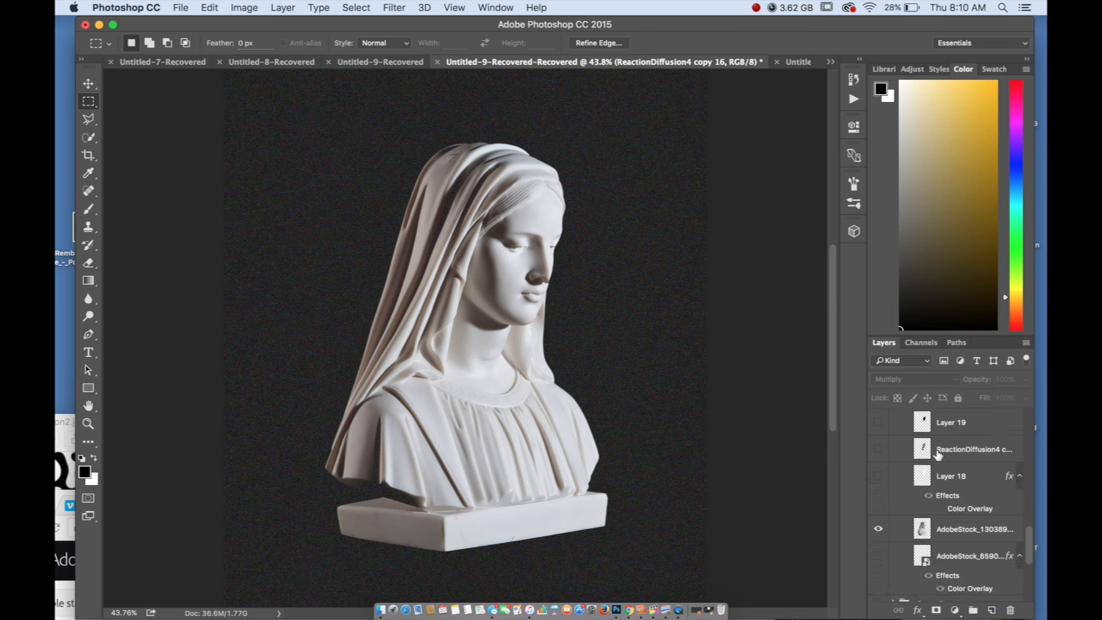
click(877, 530)
click(876, 556)
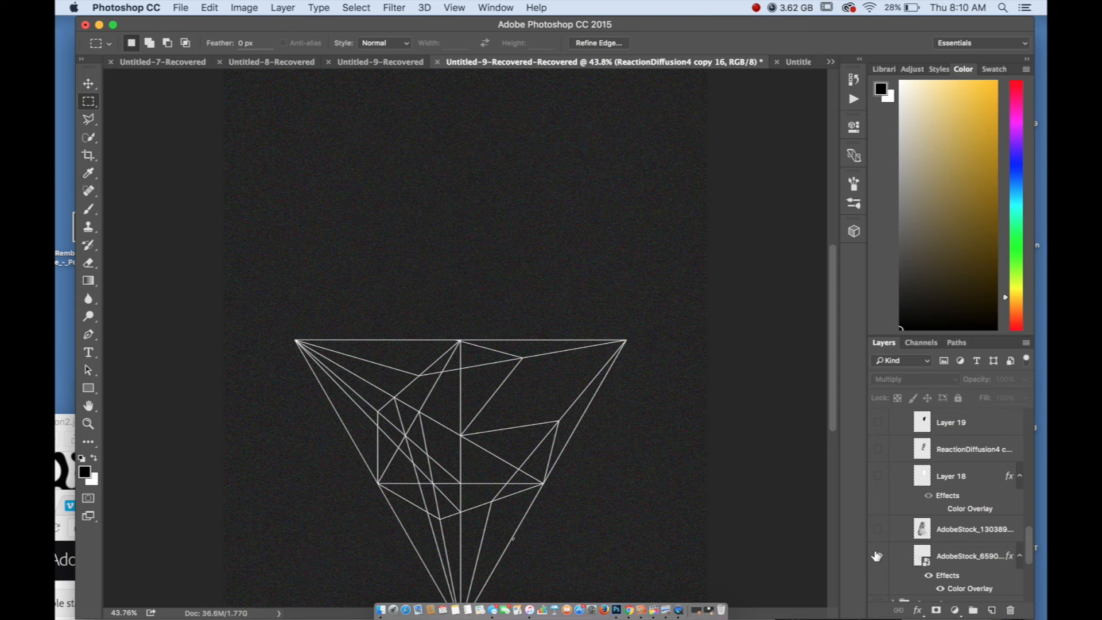
click(876, 556)
click(877, 529)
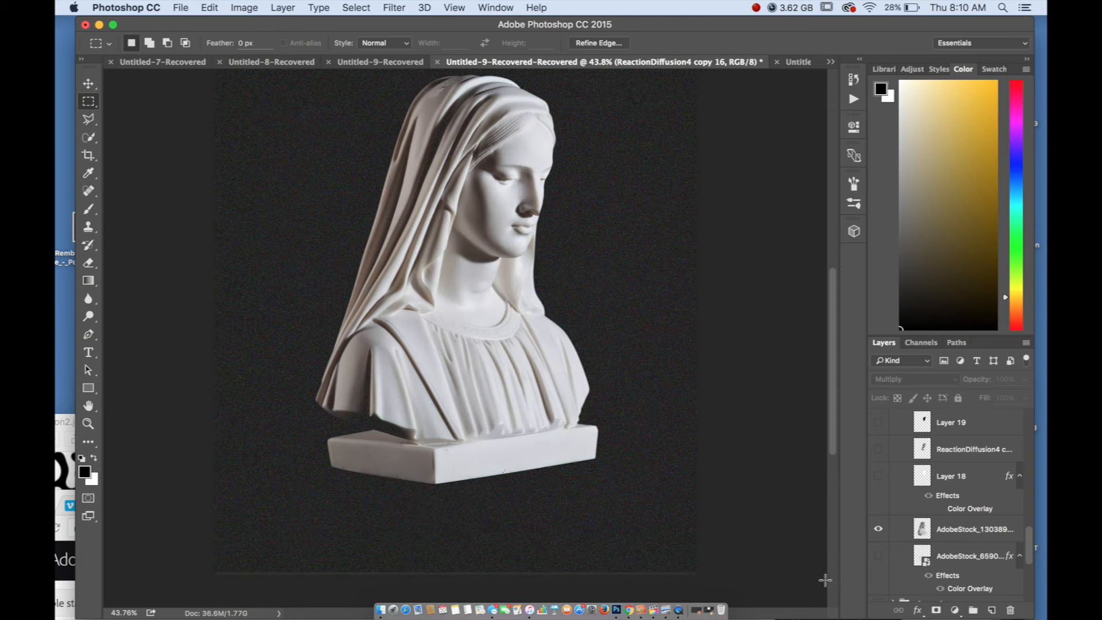
scroll(887, 500, down, 6)
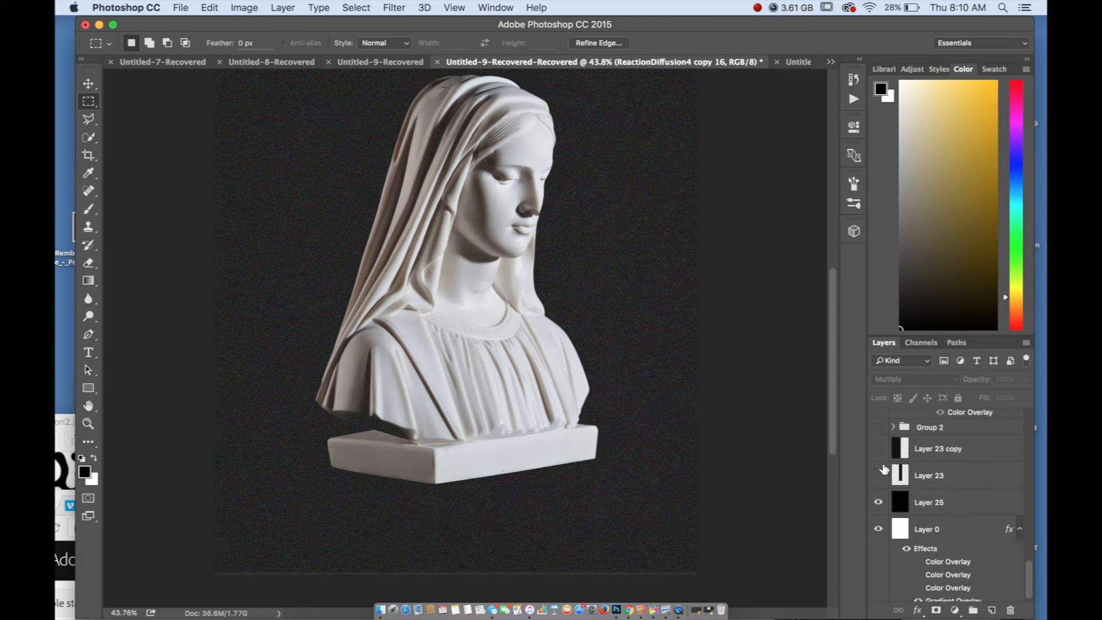
scroll(887, 476, up, 8)
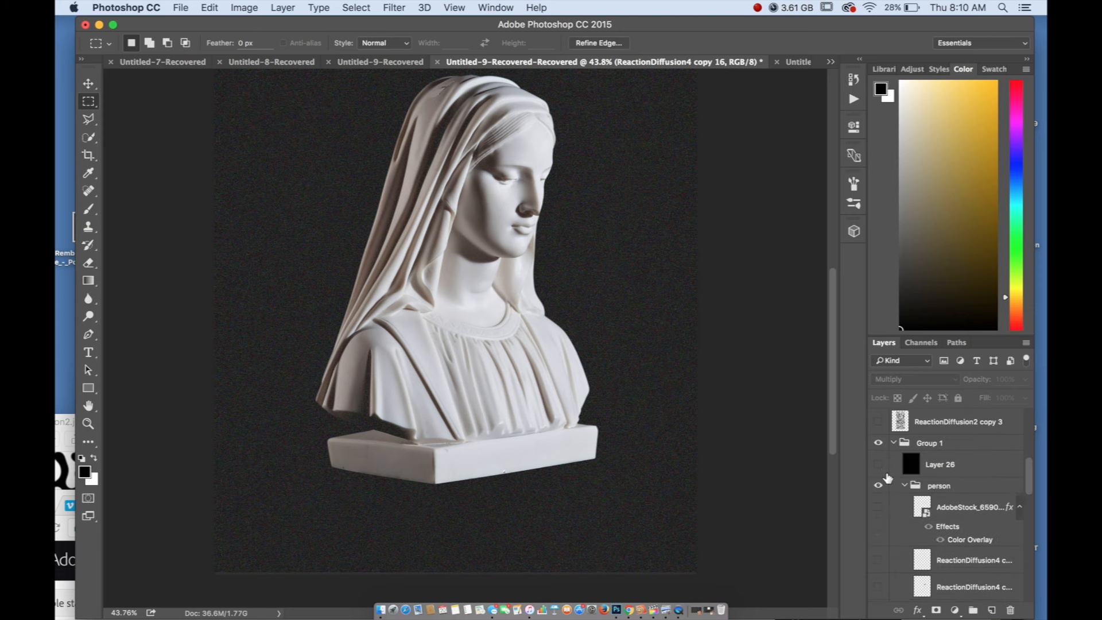
scroll(887, 476, down, 8)
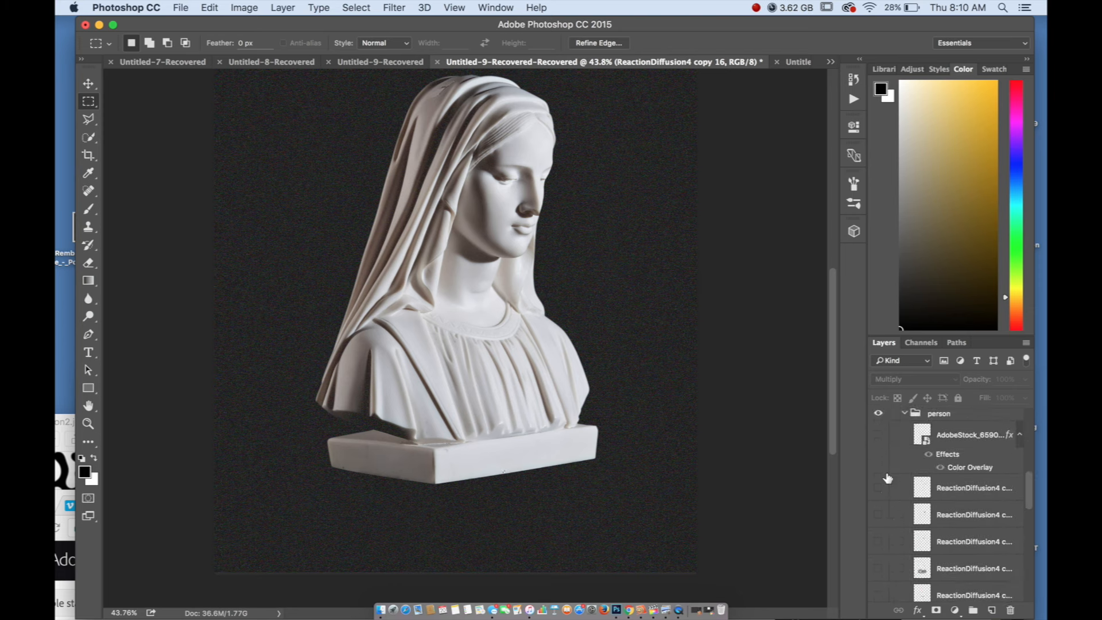
Preview in turn the AdobeStock_6590 artwork and the ReactionDiffusion4 layer just below it in the person group, hiding each again
click(878, 464)
click(878, 464)
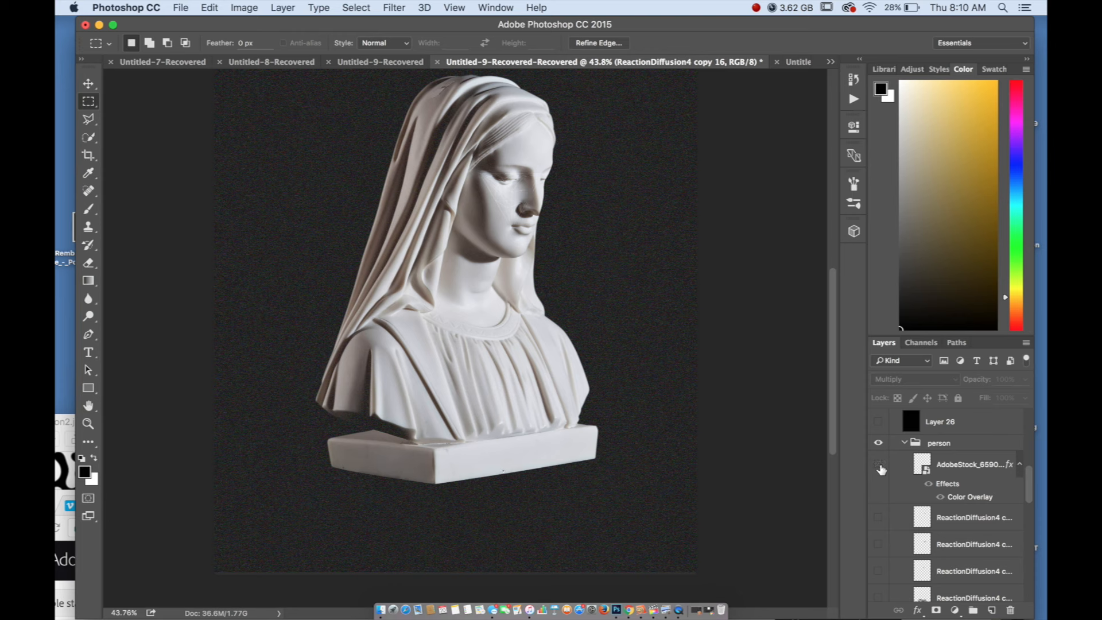
click(878, 517)
click(878, 517)
scroll(877, 524, down, 8)
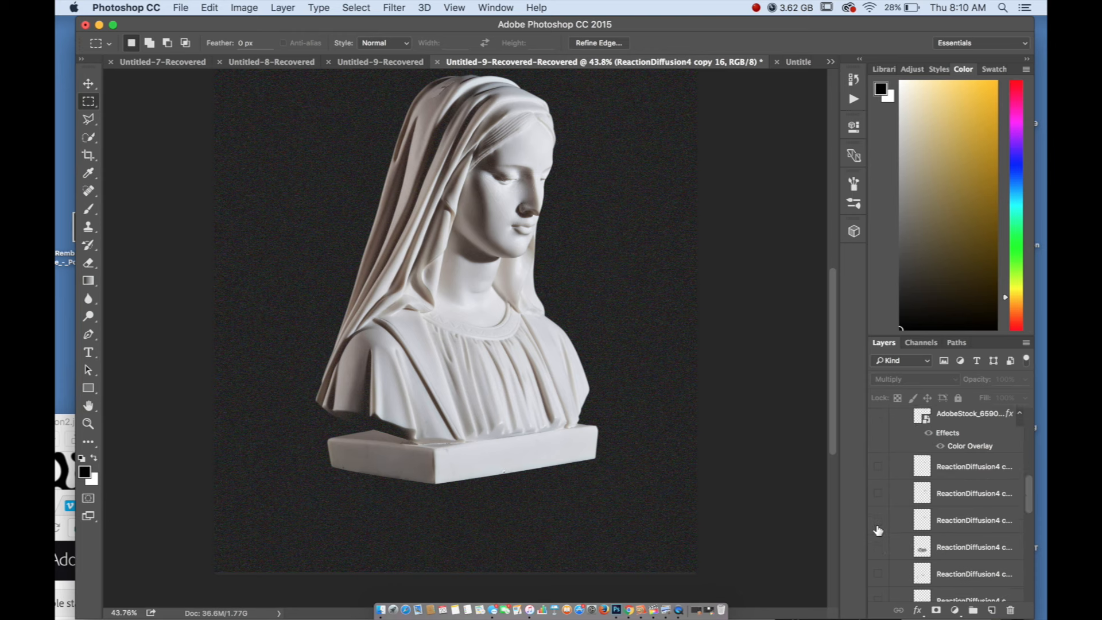
scroll(878, 525, down, 5)
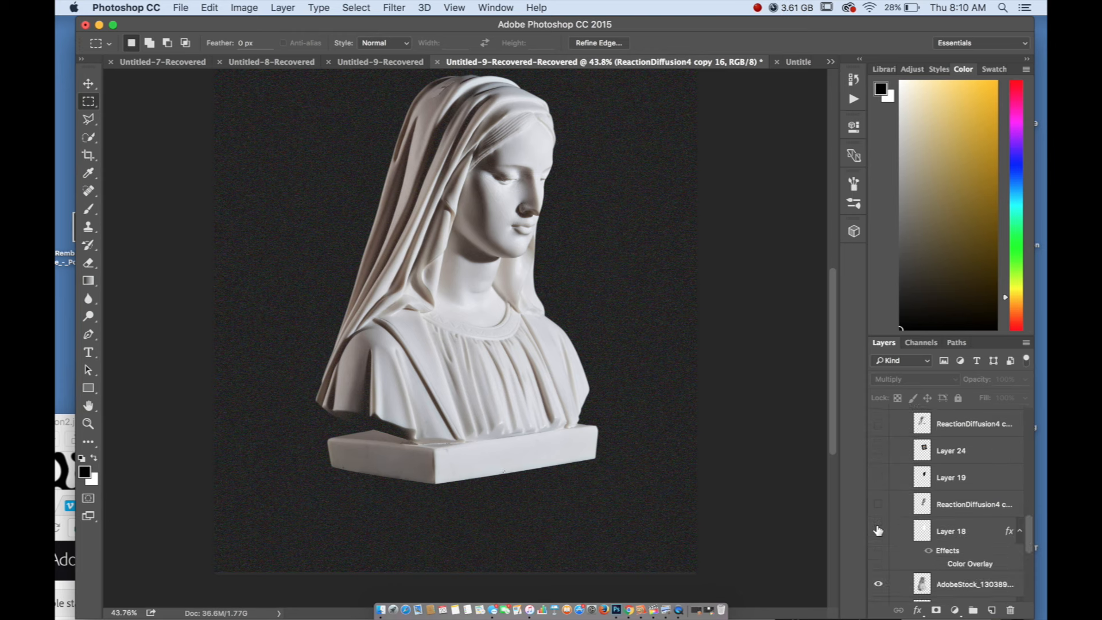
Preview the Layer 18 face highlight on the marble bust and hide it again
click(879, 537)
click(878, 486)
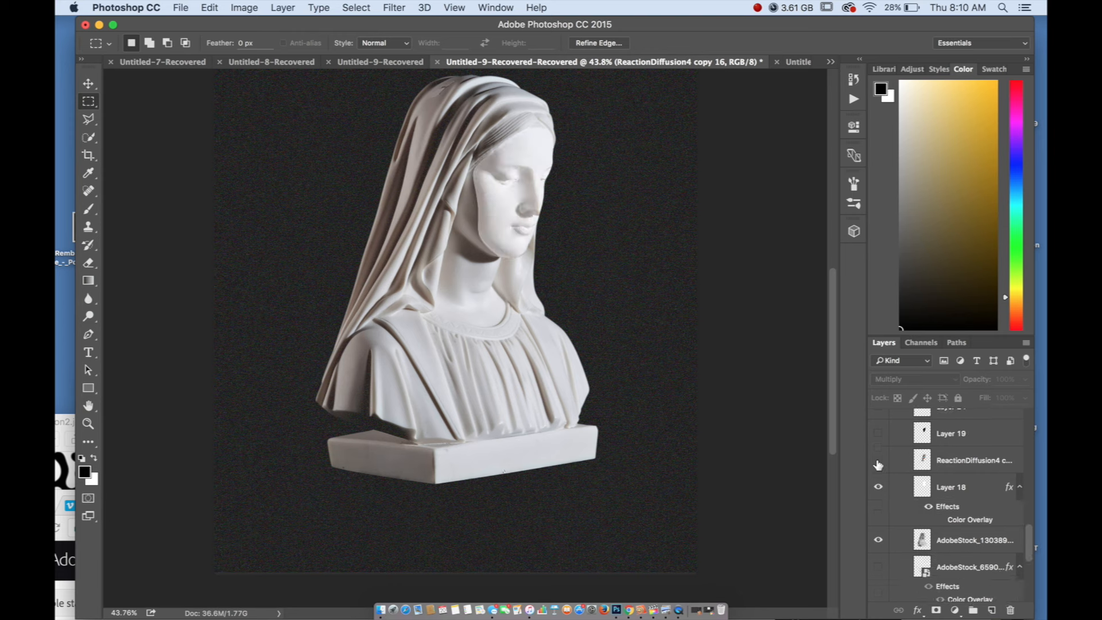
click(878, 461)
scroll(900, 516, up, 3)
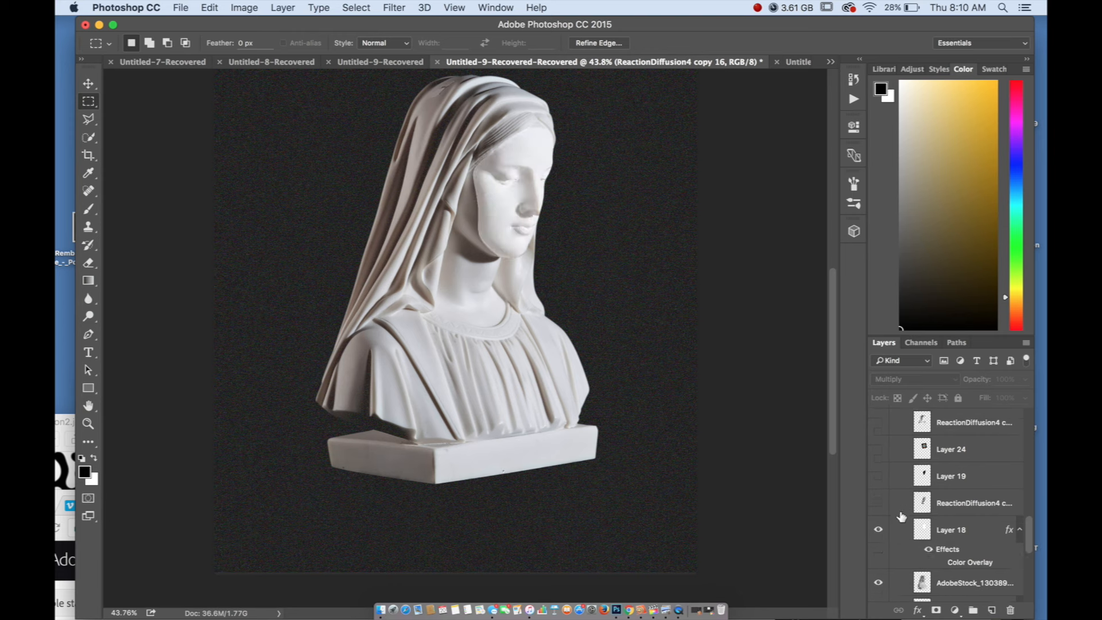
click(878, 529)
Show the Layer 19 face cut-out and the four ReactionDiffusion4 texture layers covering the veil, collar, garment and pedestal
click(879, 476)
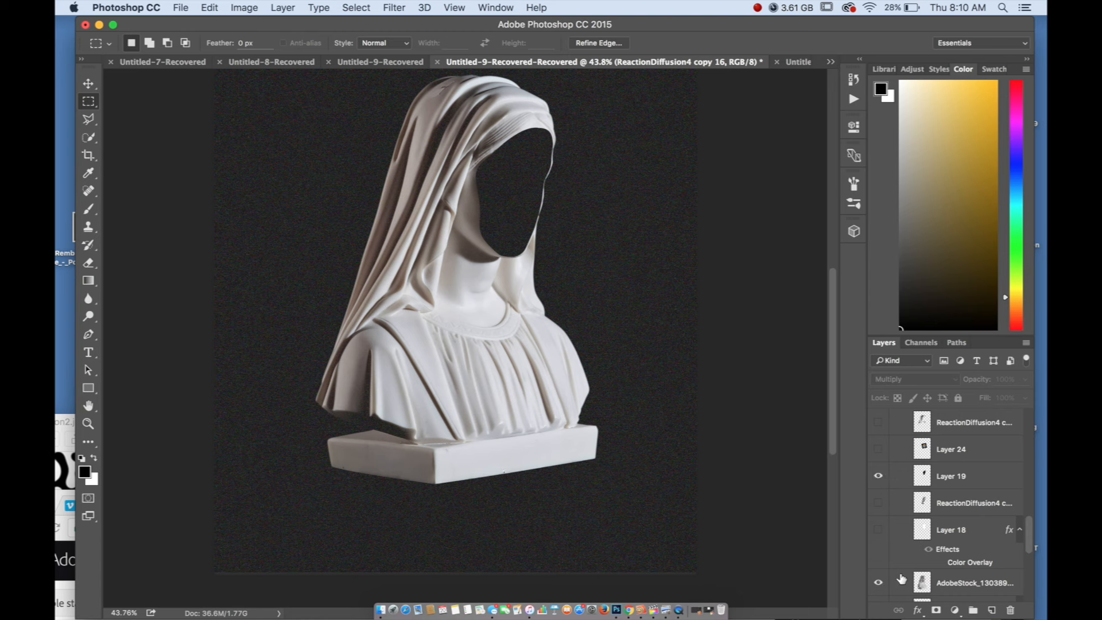
scroll(901, 579, up, 3)
scroll(606, 390, down, 1)
scroll(605, 390, down, 1)
scroll(605, 390, up, 3)
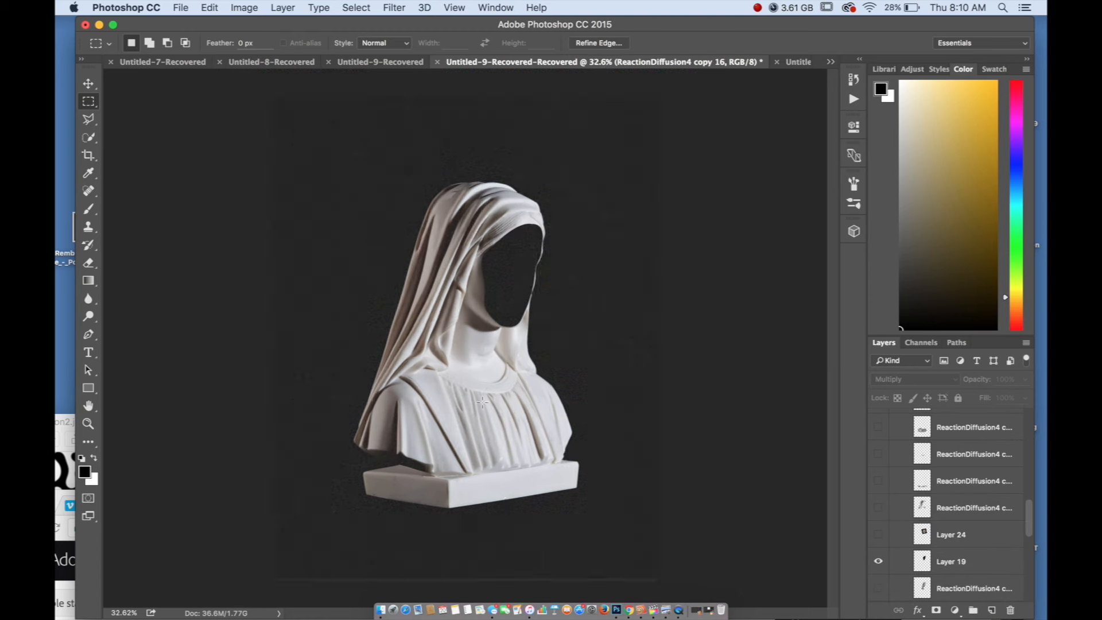
drag(877, 514, 877, 423)
scroll(878, 436, up, 2)
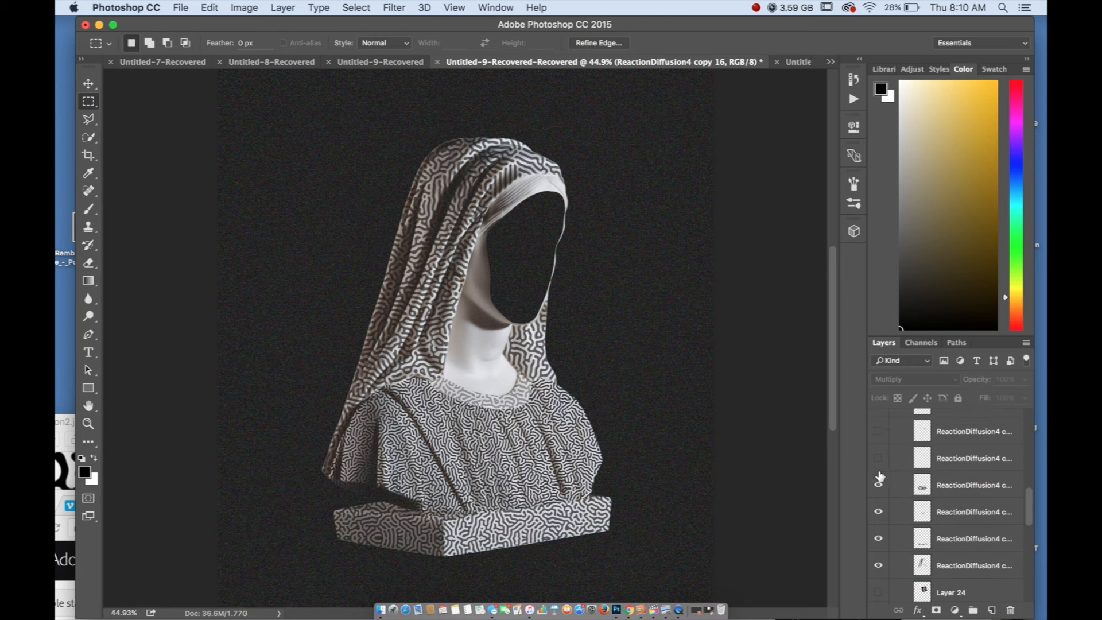
Preview the ReactionDiffusion4 layer directly above the garment texture, hide it again, and examine the textured bust as a whole
click(878, 459)
click(878, 458)
scroll(554, 261, down, 2)
scroll(395, 346, up, 1)
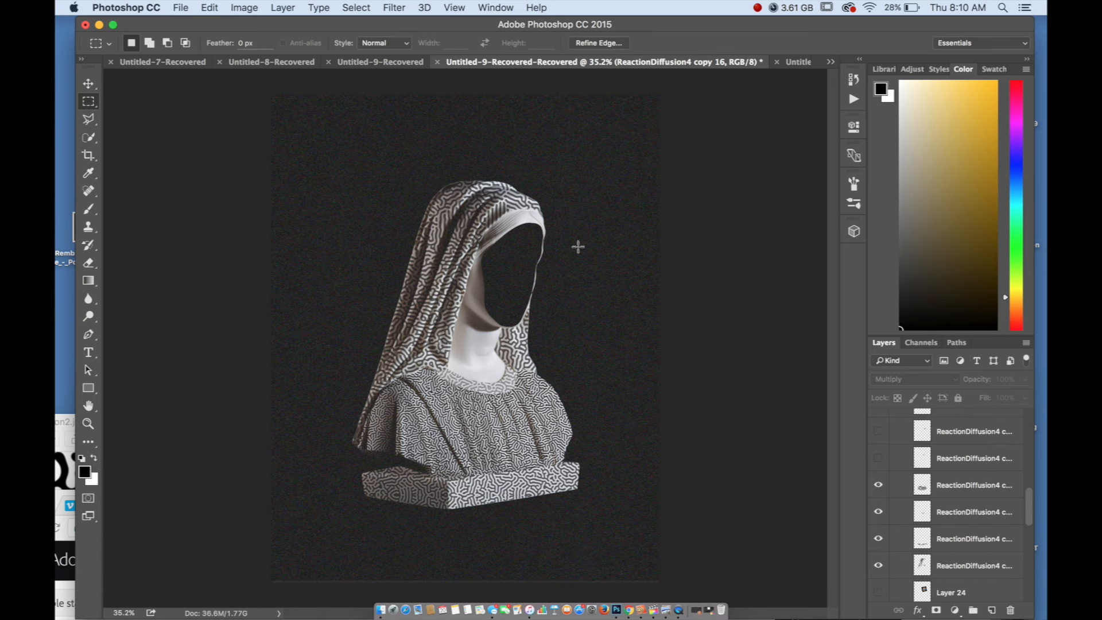
scroll(923, 538, down, 5)
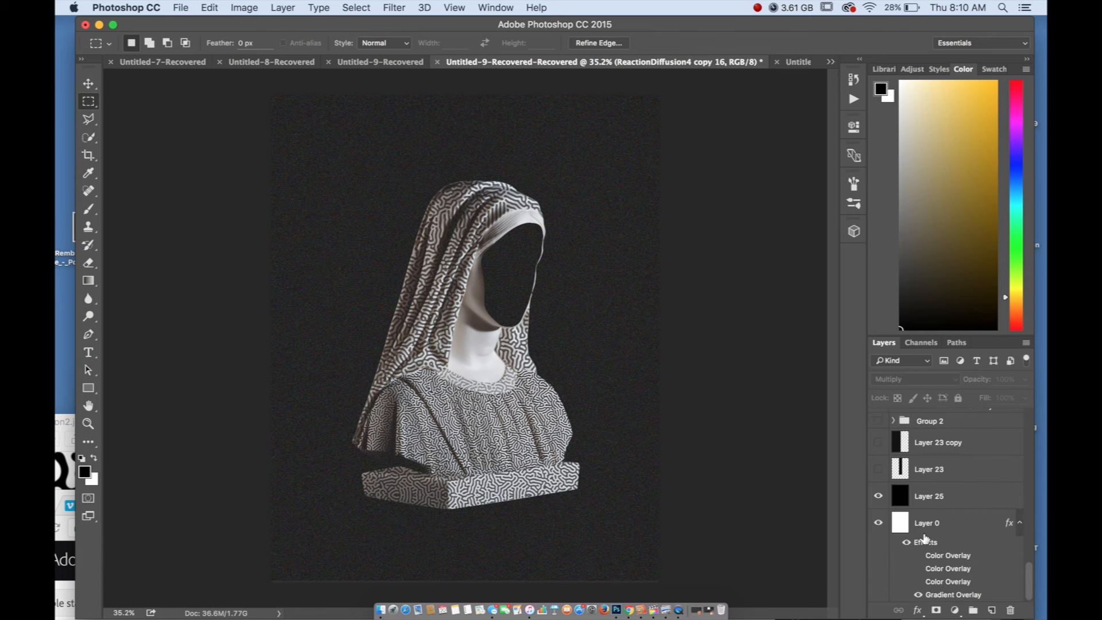
Check the effect of the black Layer 25 by toggling its visibility, and add a new empty layer above it
click(878, 495)
click(878, 496)
click(1020, 495)
click(992, 610)
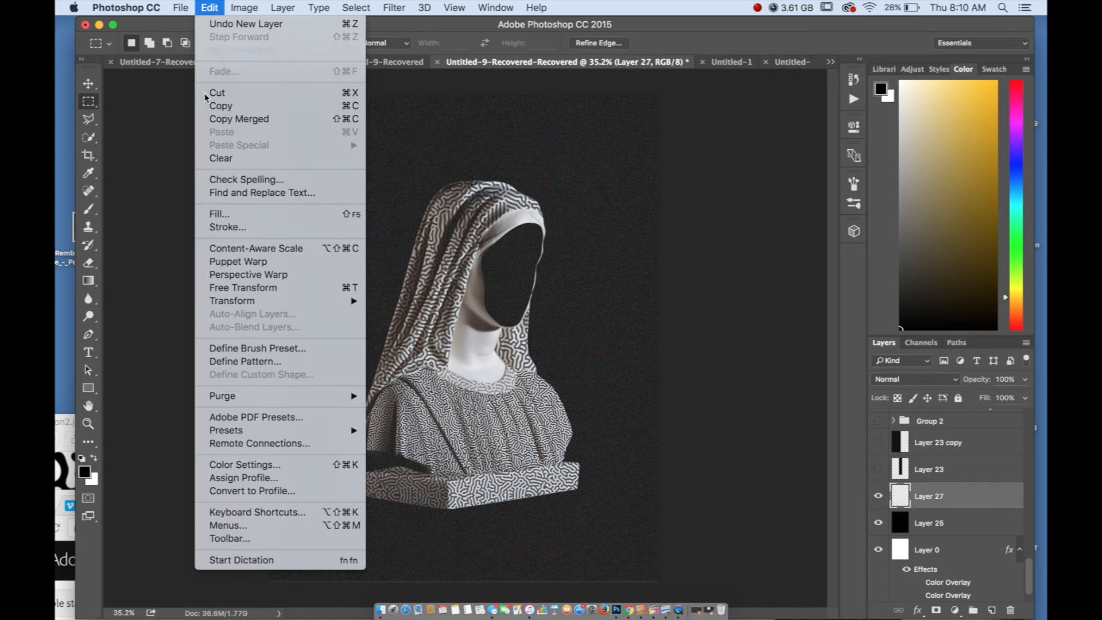
Try to fill the new layer, first with Content-Aware and again with the foreground color at 100% opacity
click(210, 7)
click(302, 215)
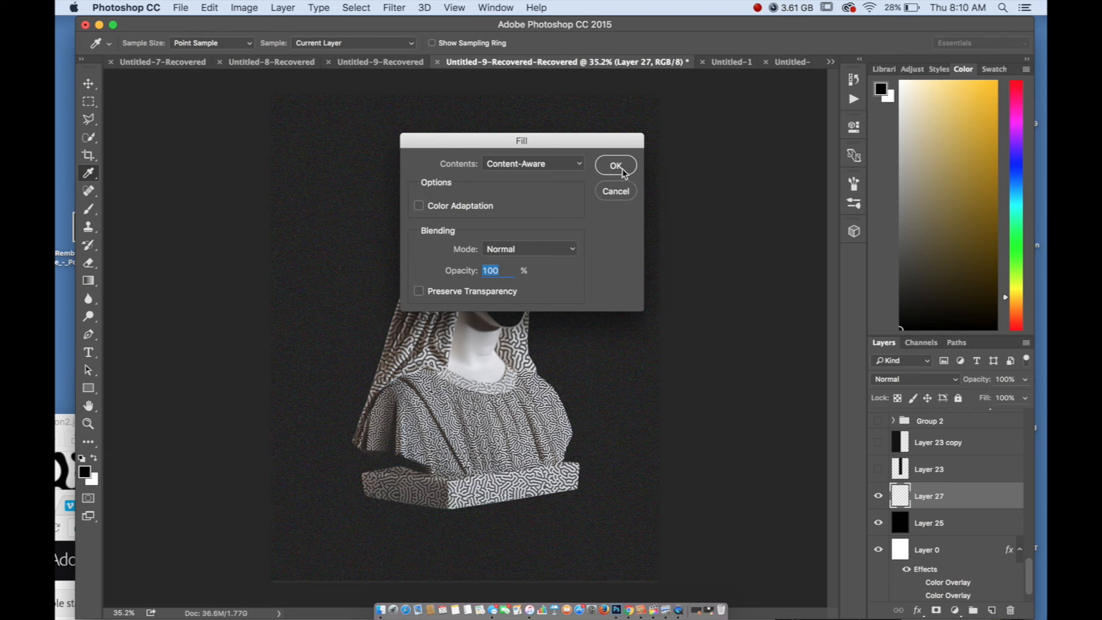
click(623, 168)
click(648, 222)
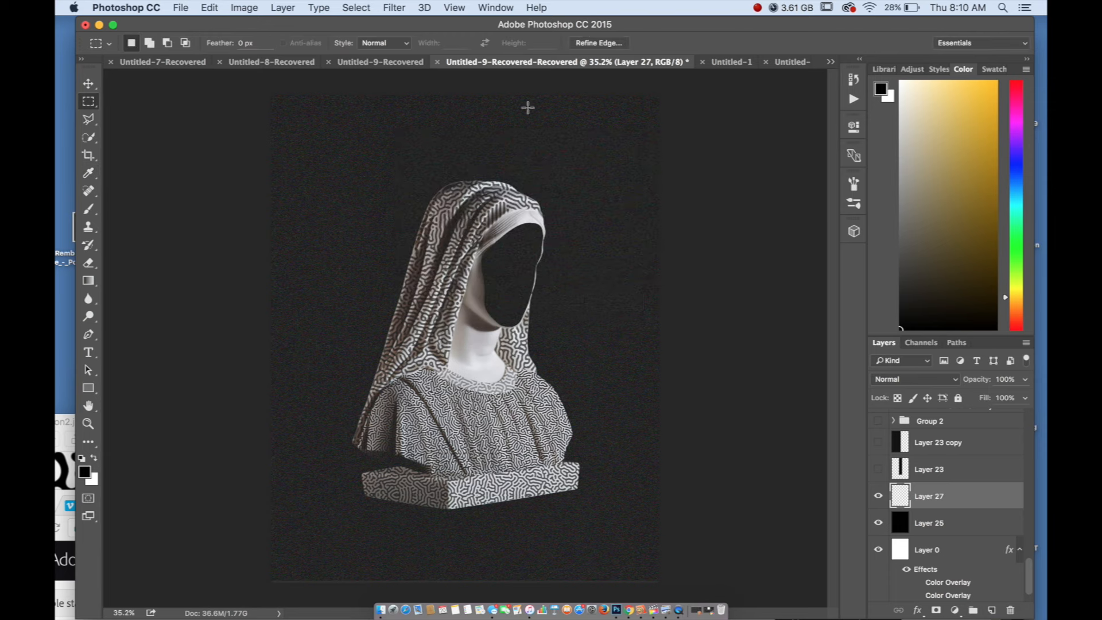
click(209, 7)
click(226, 213)
click(569, 165)
click(539, 118)
click(615, 167)
click(210, 8)
click(226, 213)
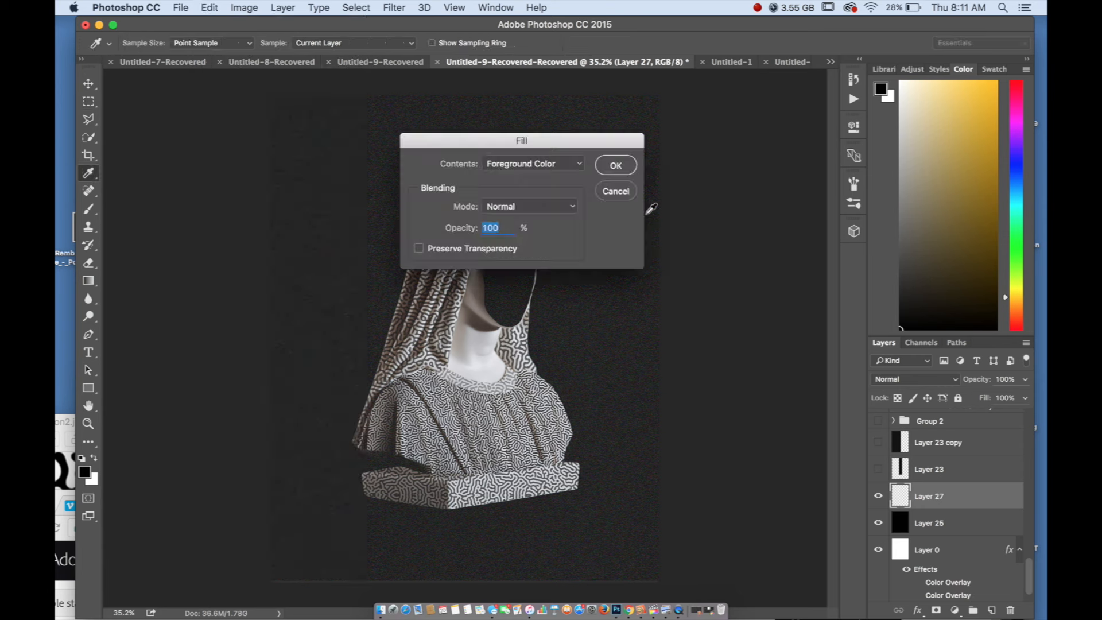
click(621, 173)
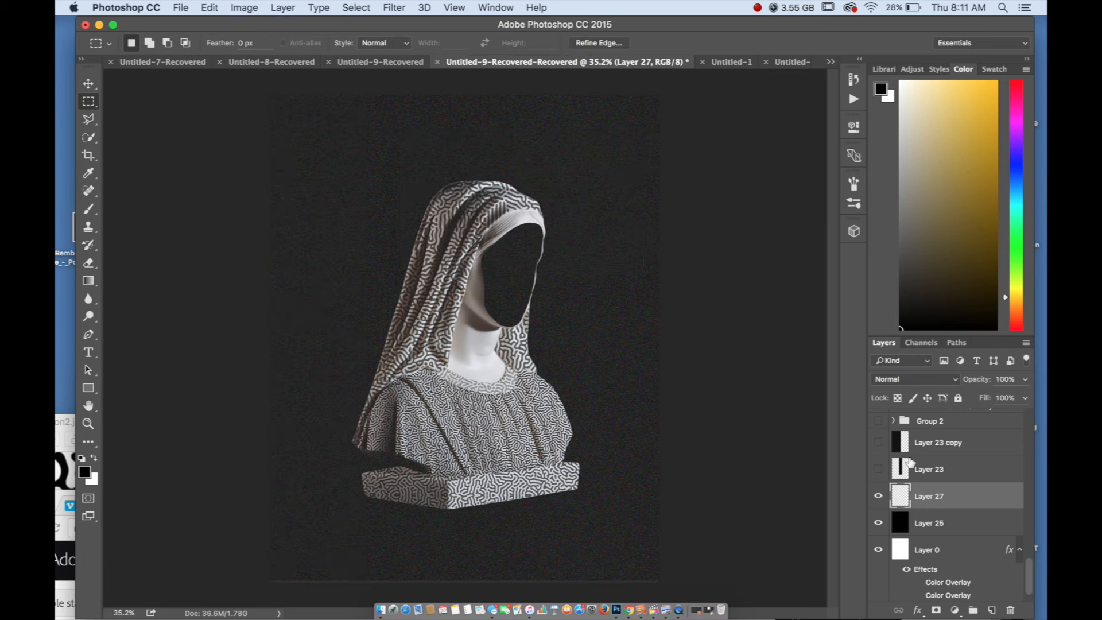
Clear the active selection and fill the new layer above Layer 25 with the foreground color
right_click(613, 309)
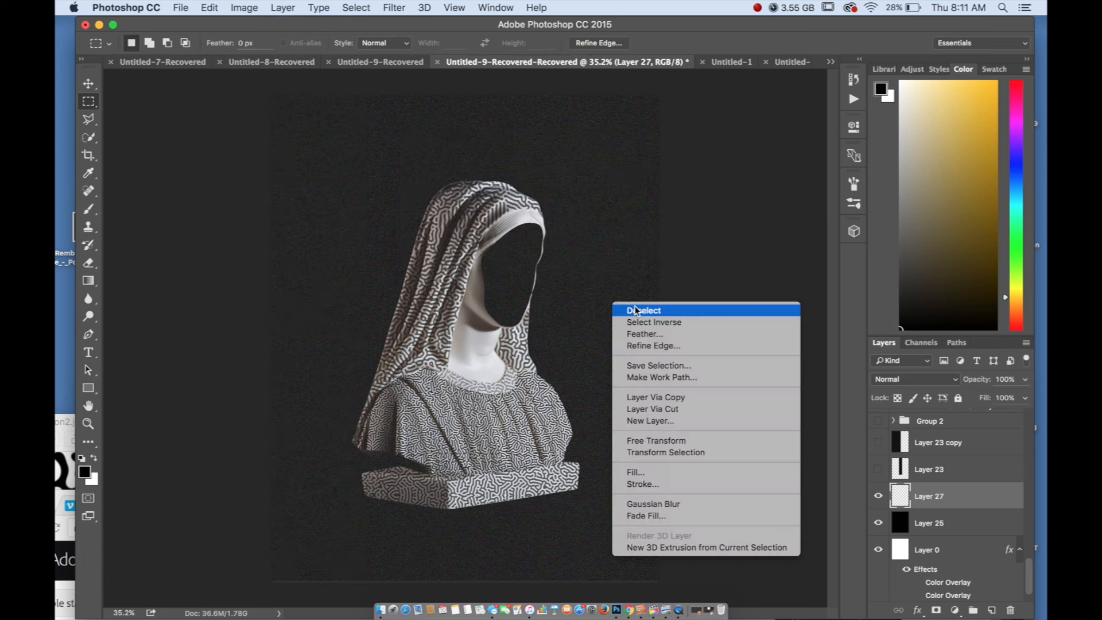
click(629, 310)
click(209, 8)
click(225, 213)
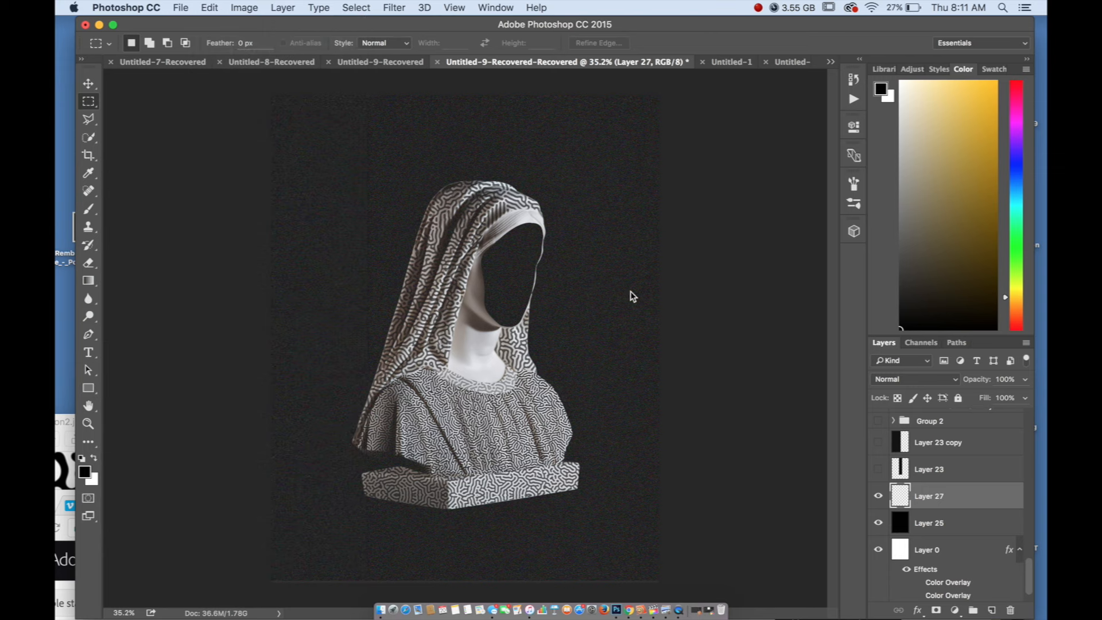
click(613, 172)
Hide the grainy Layer 17 overlay and add a new empty layer directly above it
scroll(941, 505, up, 10)
scroll(880, 452, down, 5)
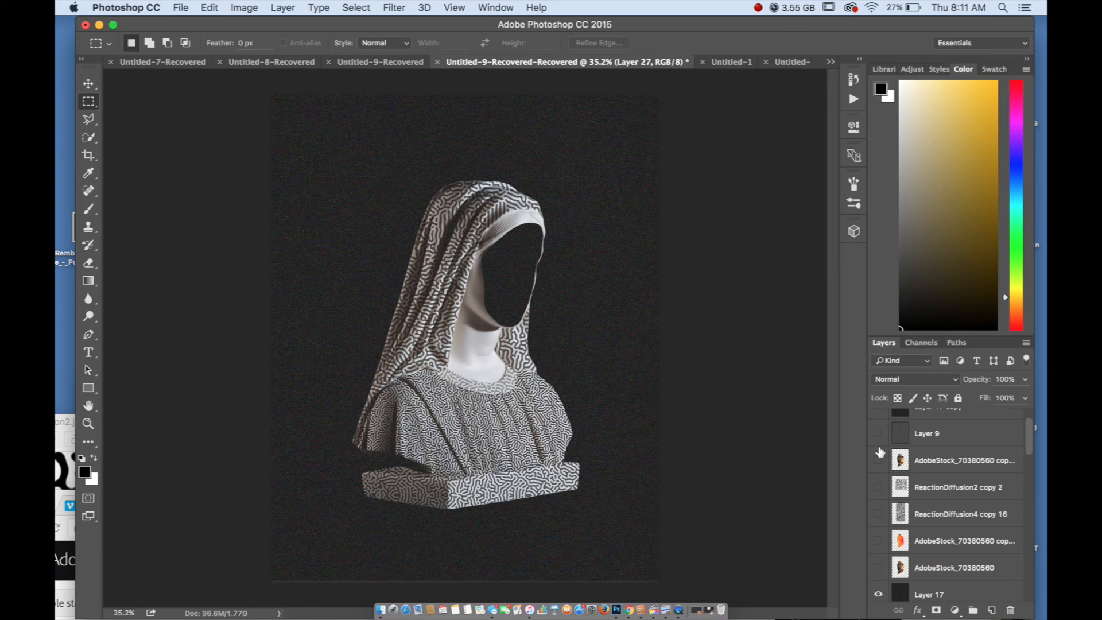
click(884, 503)
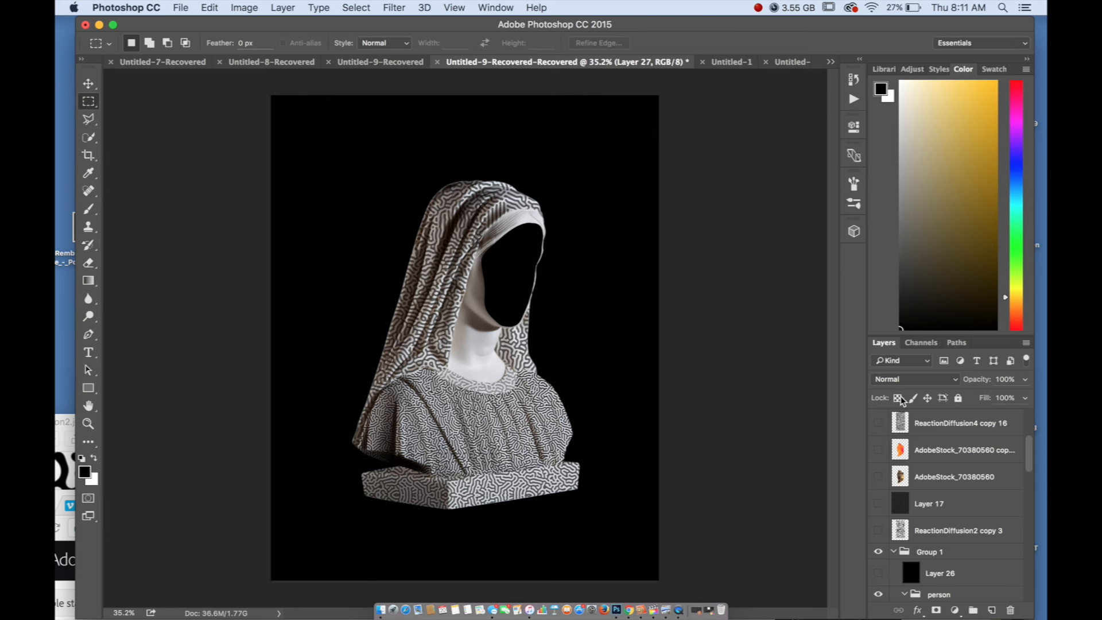
scroll(944, 474, down, 2)
click(964, 472)
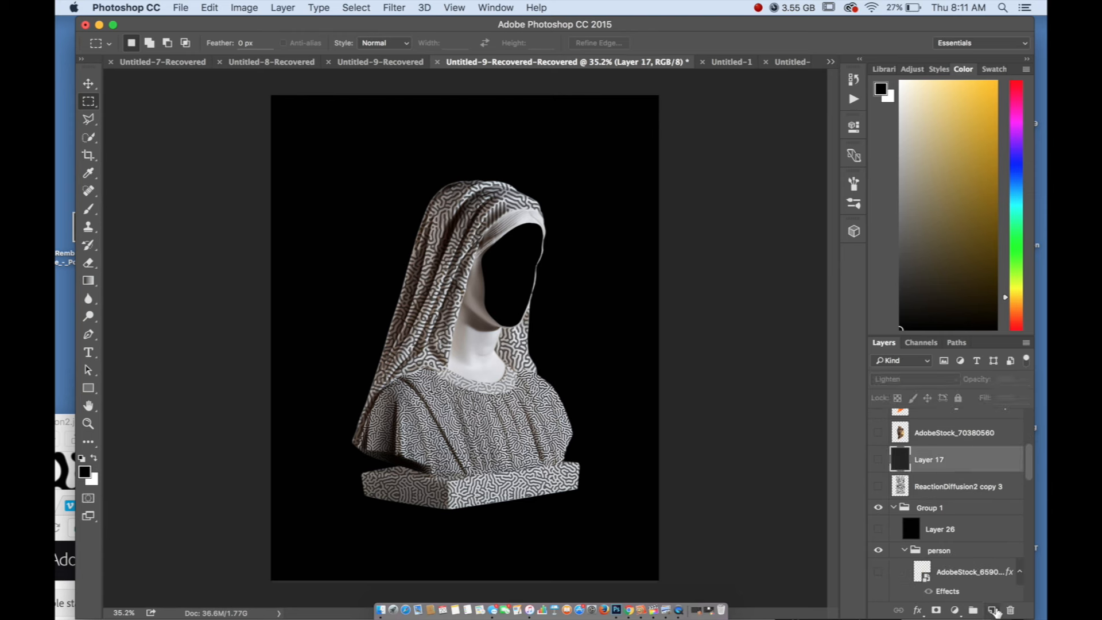
click(990, 609)
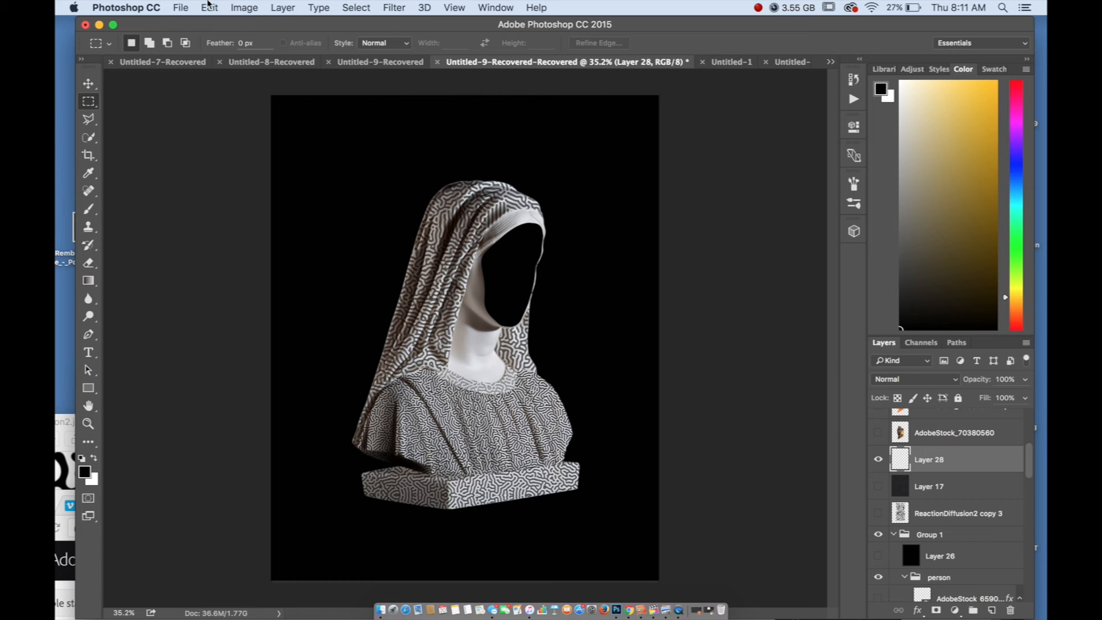
Fill the new layer above Layer 17 with the black foreground color in Normal mode at 100% opacity
click(210, 7)
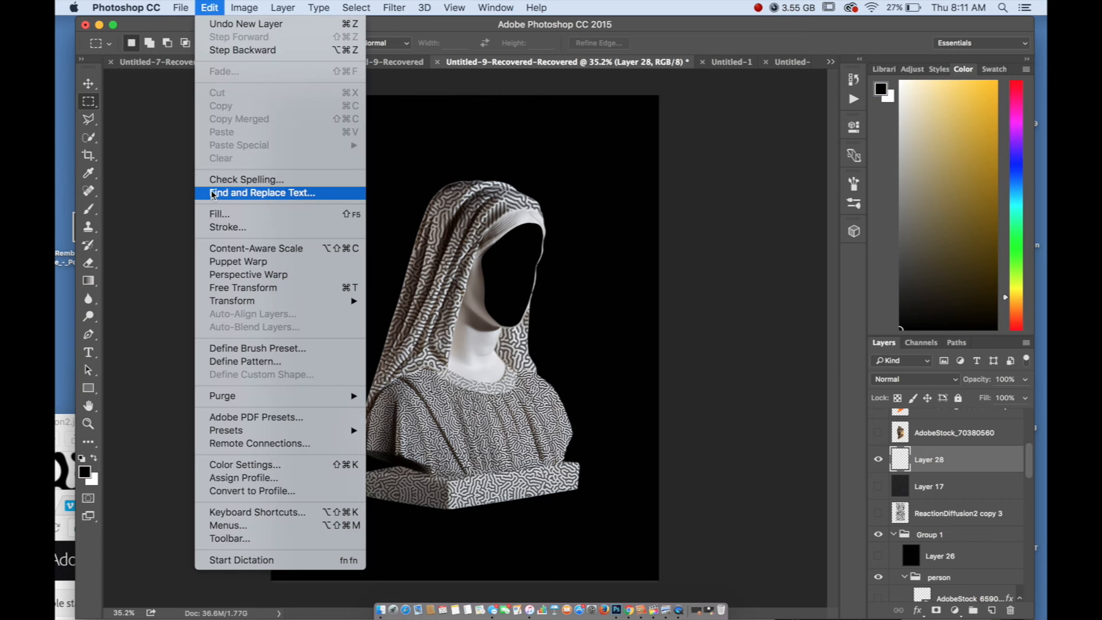
click(795, 431)
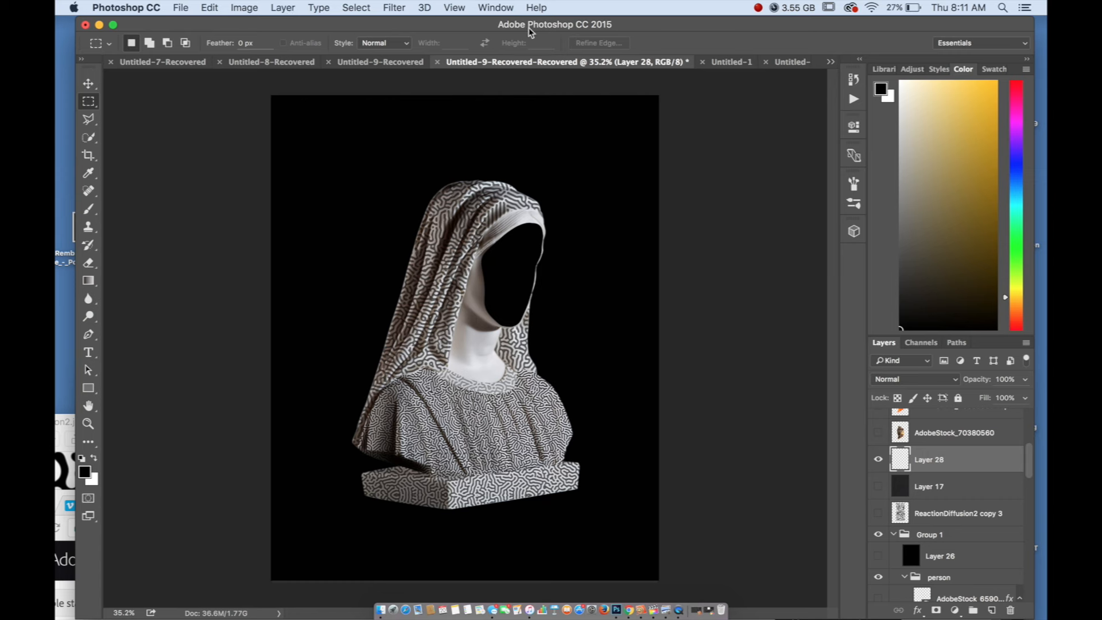
click(186, 7)
mouse_move(209, 7)
click(220, 215)
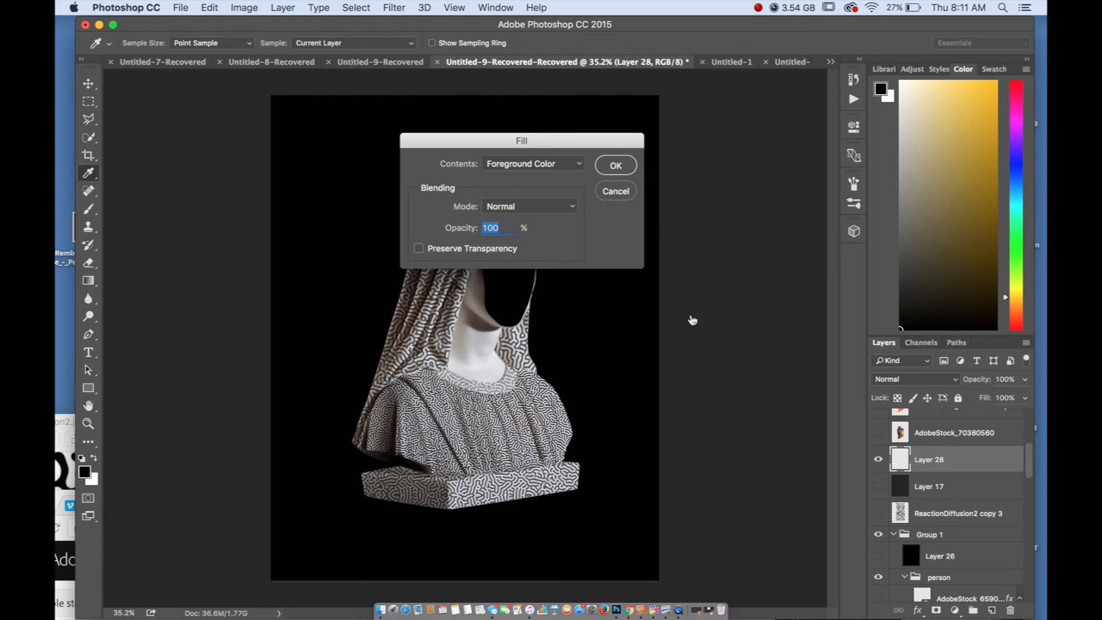
click(617, 164)
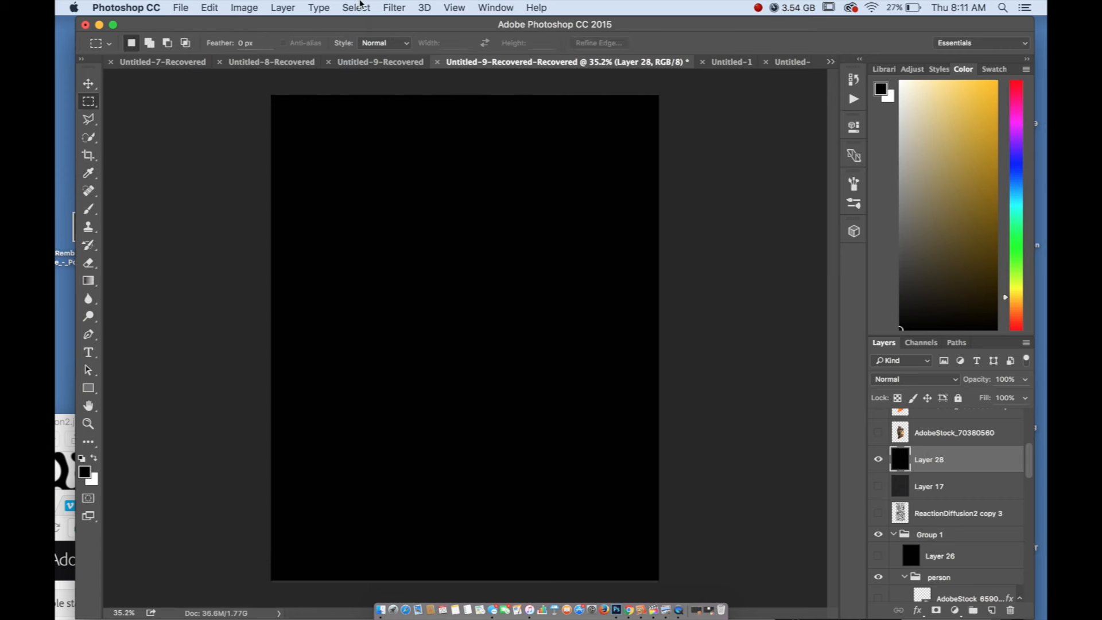
Start the Add Noise filter on the black layer and turn off the Monochromatic option
click(402, 7)
mouse_move(392, 278)
mouse_move(453, 211)
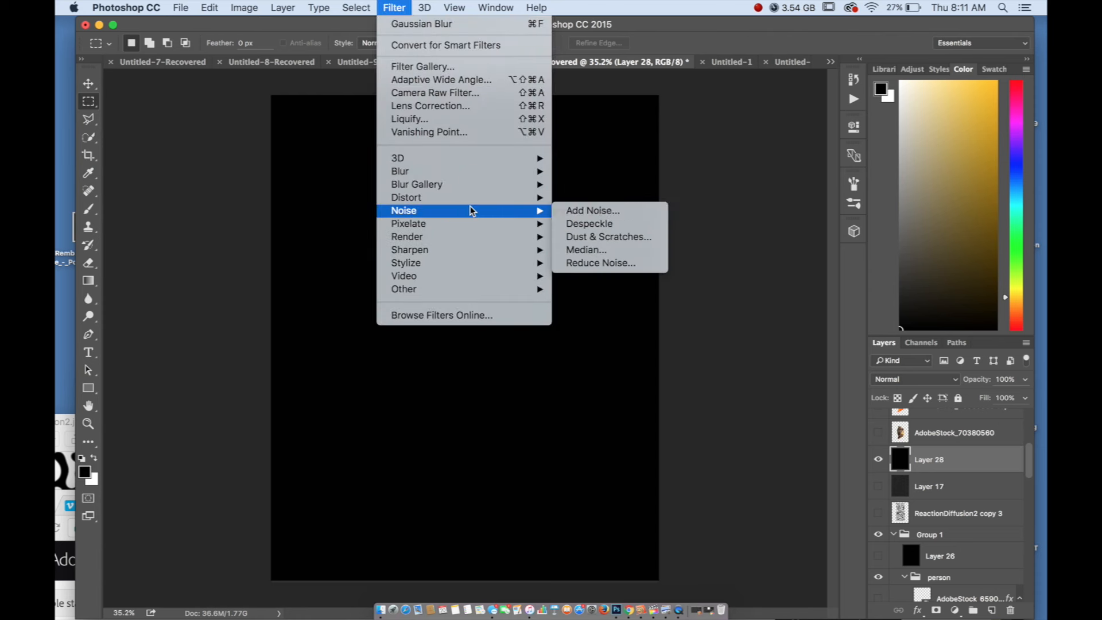
click(587, 212)
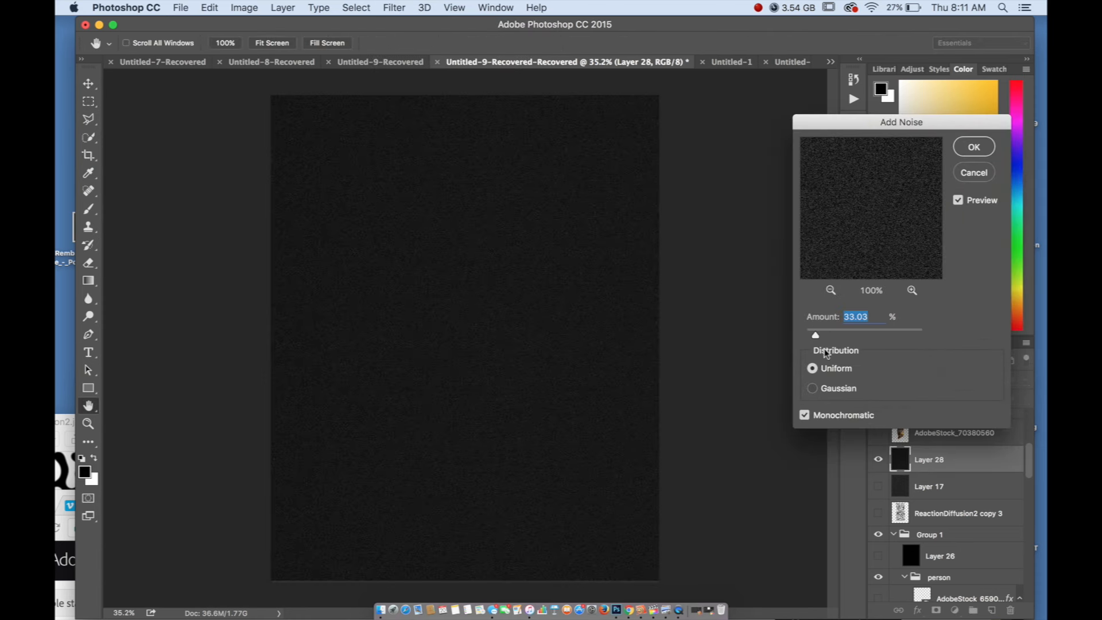
click(805, 415)
Try Gaussian noise distribution at different amounts, including 70.67%, 14.21% and 40.09%
click(811, 390)
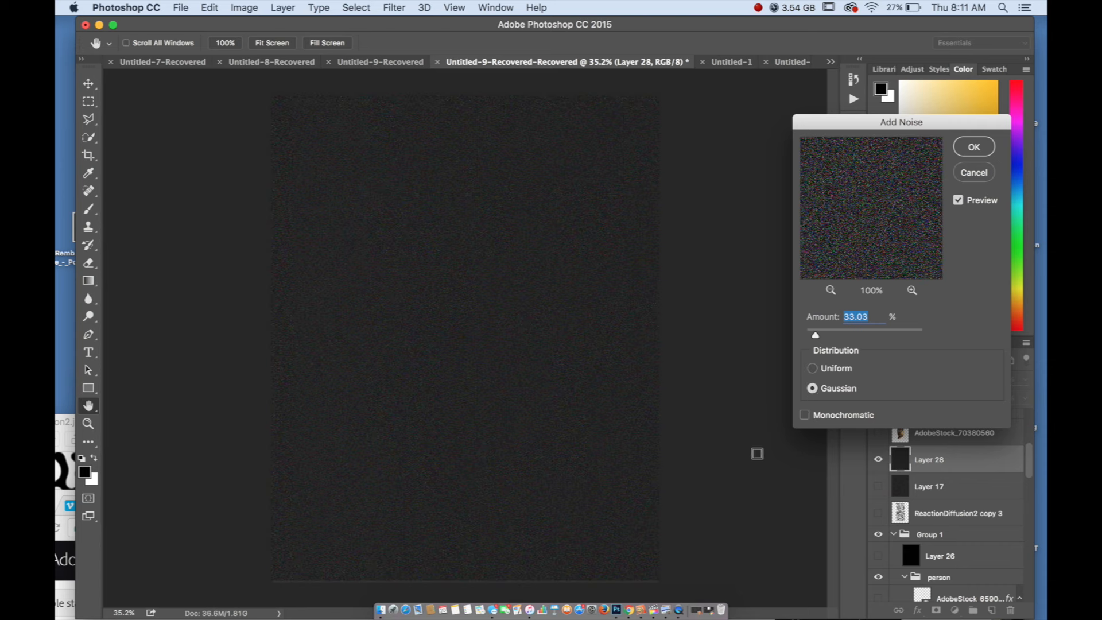
click(827, 334)
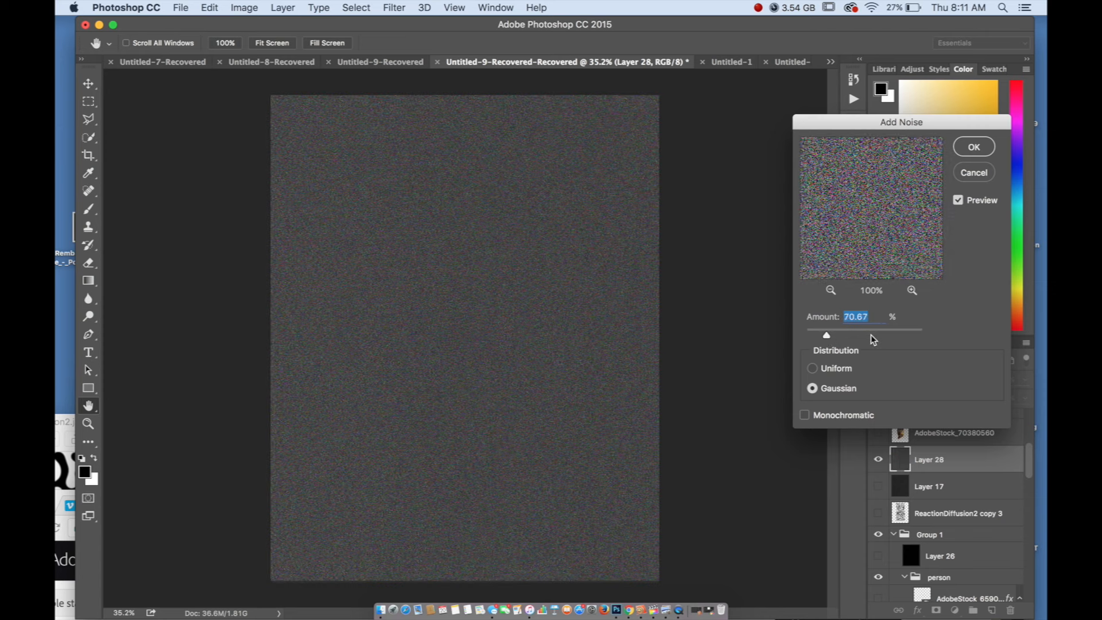
click(870, 335)
click(809, 332)
click(817, 334)
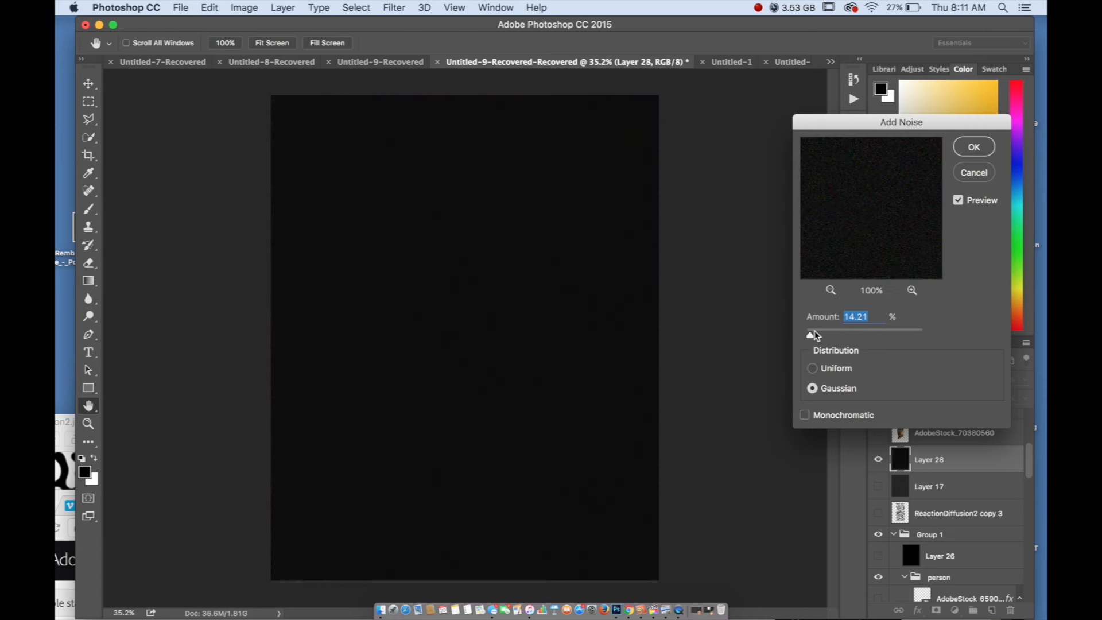
Apply the noise to the black layer with Uniform distribution at an amount of 98.90%
click(813, 369)
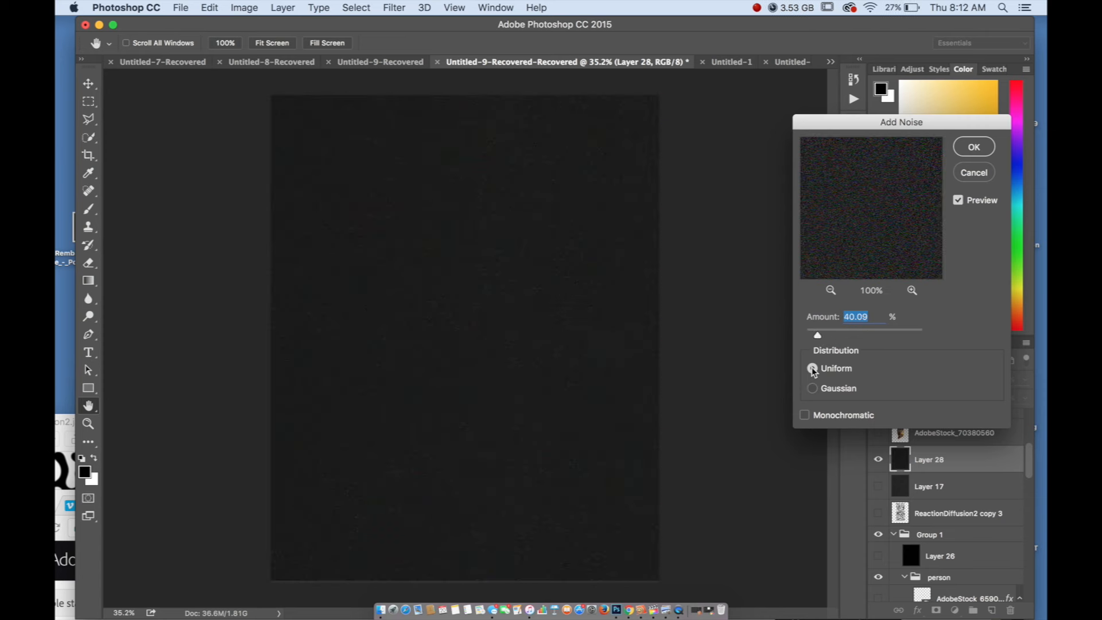
click(832, 334)
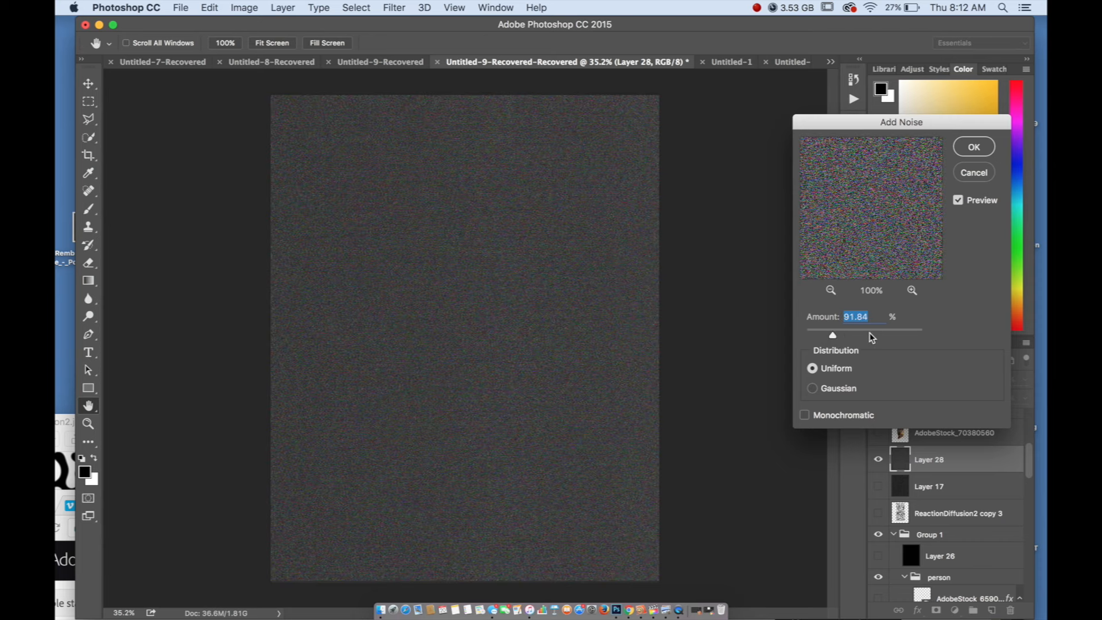
click(824, 335)
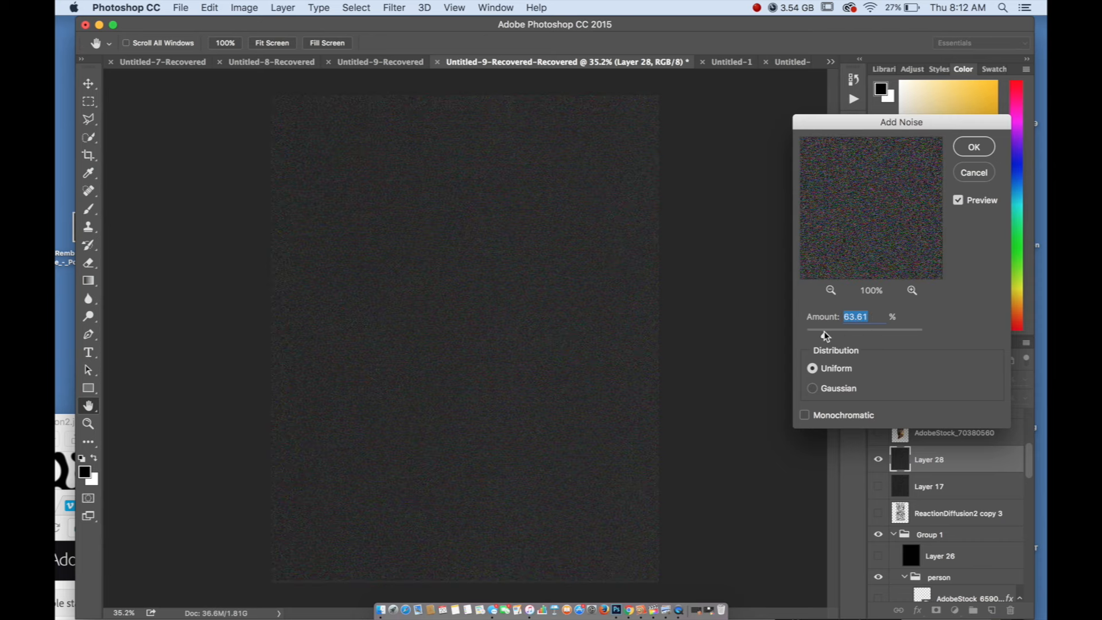
drag(824, 335, 835, 338)
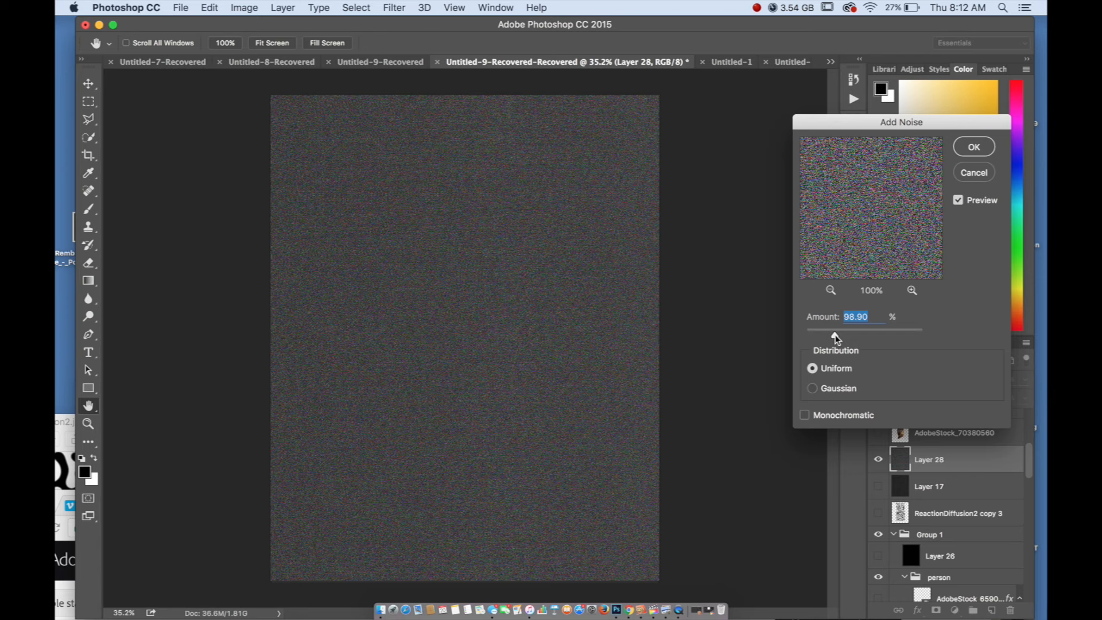
click(973, 147)
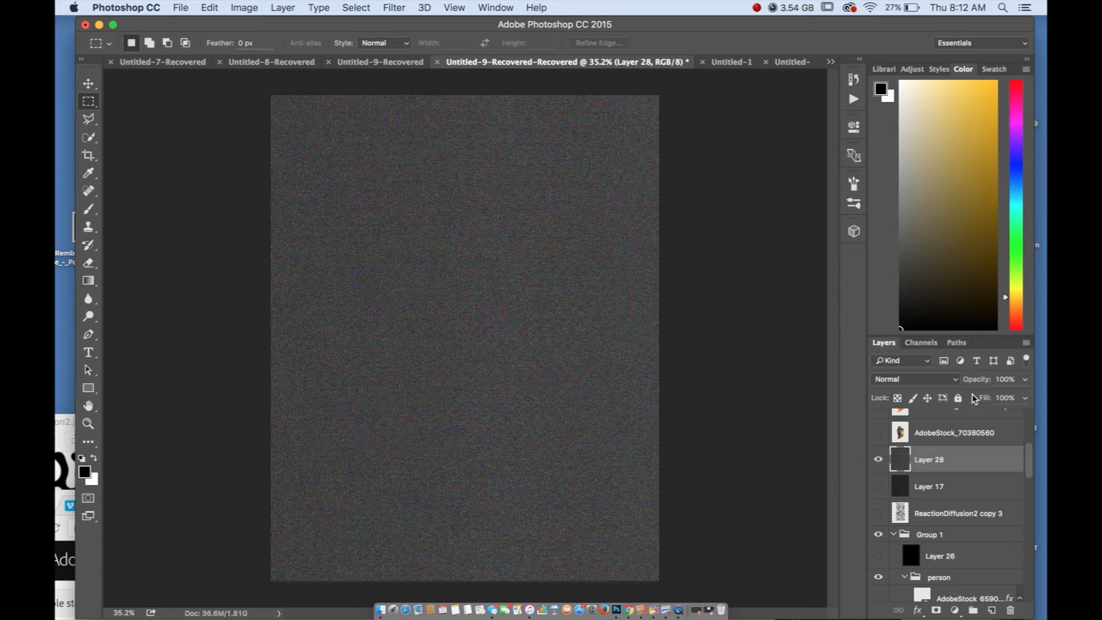
Set the blend mode of the noise layer, Layer 28, to Lighten and its opacity to 44%
double_click(976, 460)
click(745, 227)
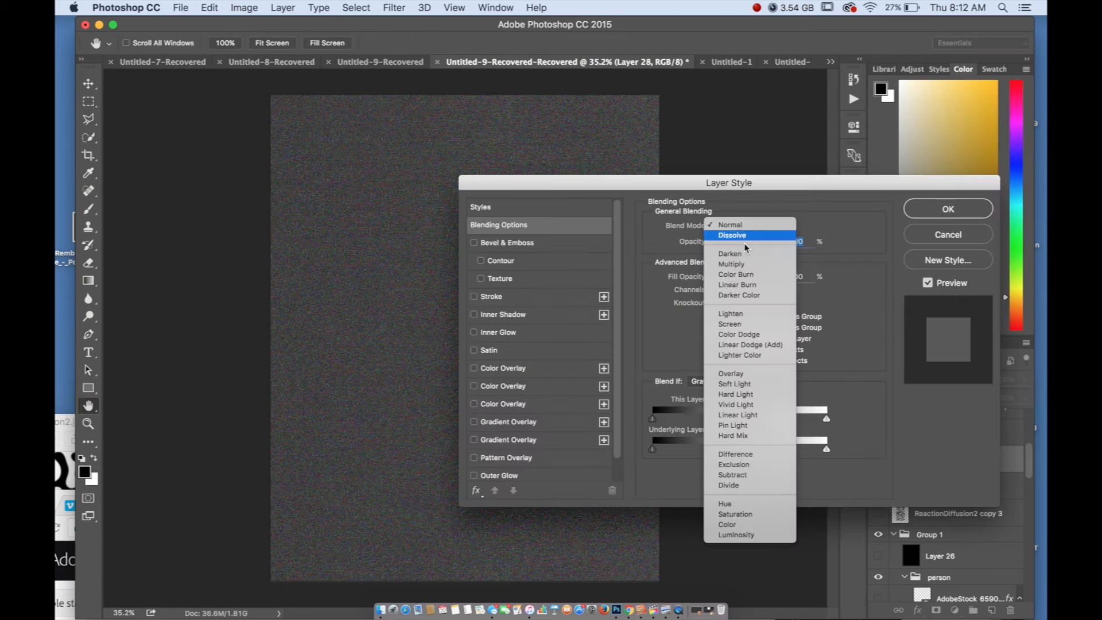
click(760, 319)
drag(571, 185, 767, 99)
click(914, 156)
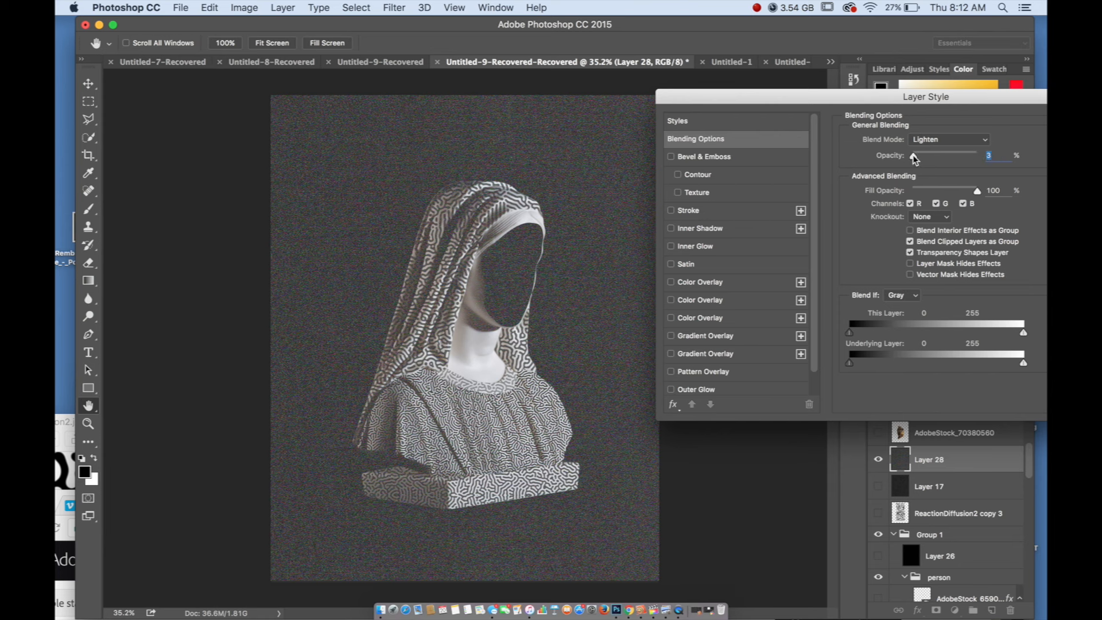
drag(913, 156, 941, 160)
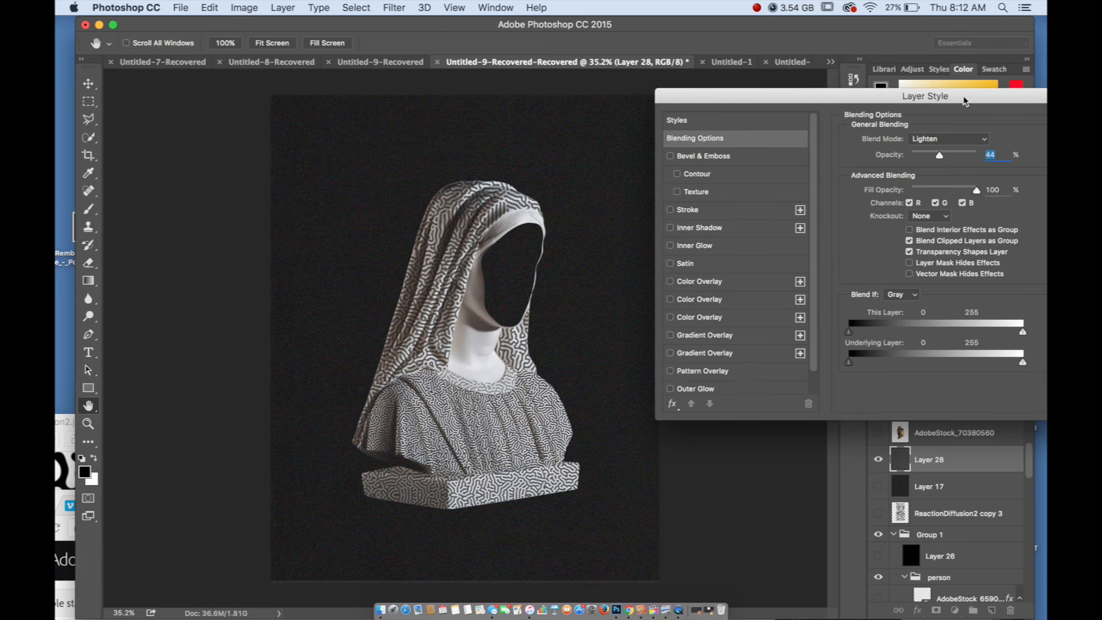
drag(963, 98, 714, 137)
click(937, 160)
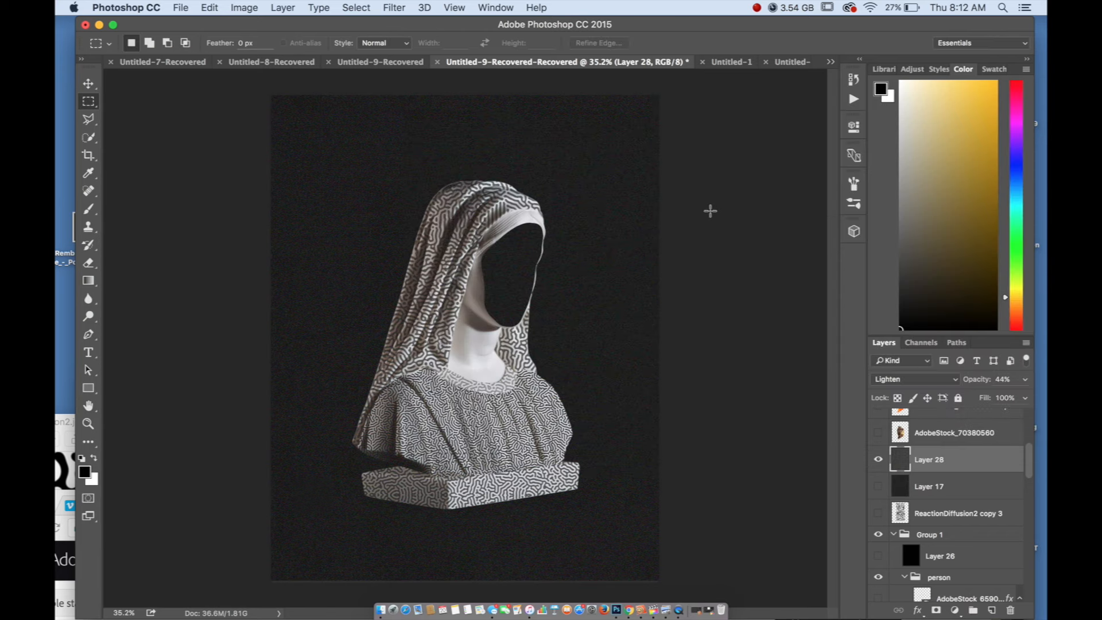
scroll(710, 210, down, 2)
scroll(582, 336, up, 1)
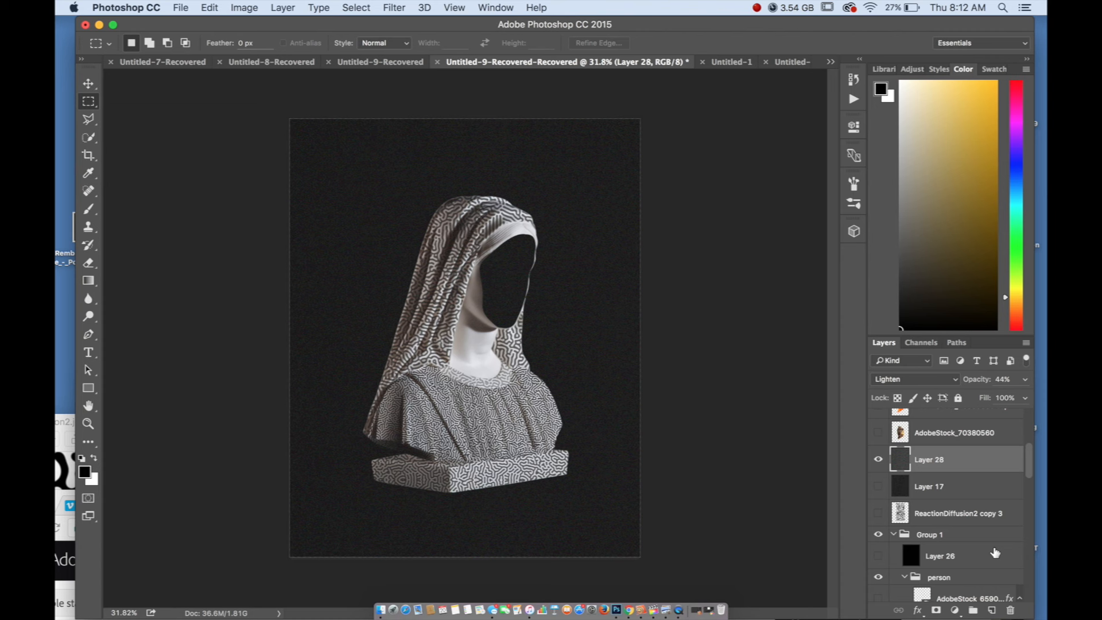
Add a new layer above Layer 27 and fill it with the foreground color in Normal mode at 100% opacity
scroll(1001, 554, down, 5)
click(943, 519)
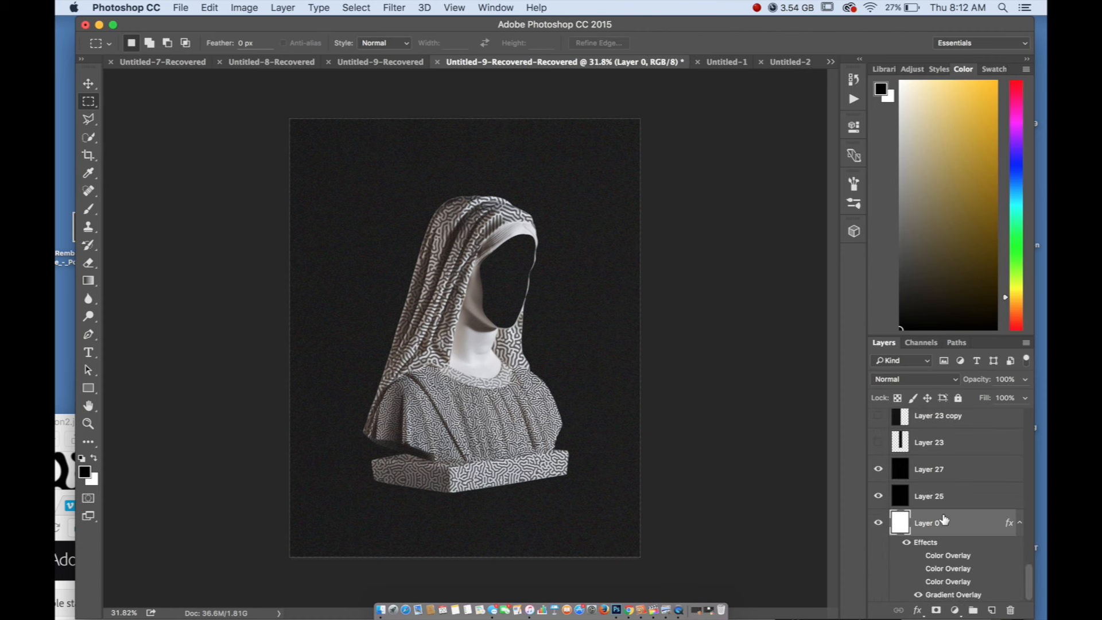
click(974, 504)
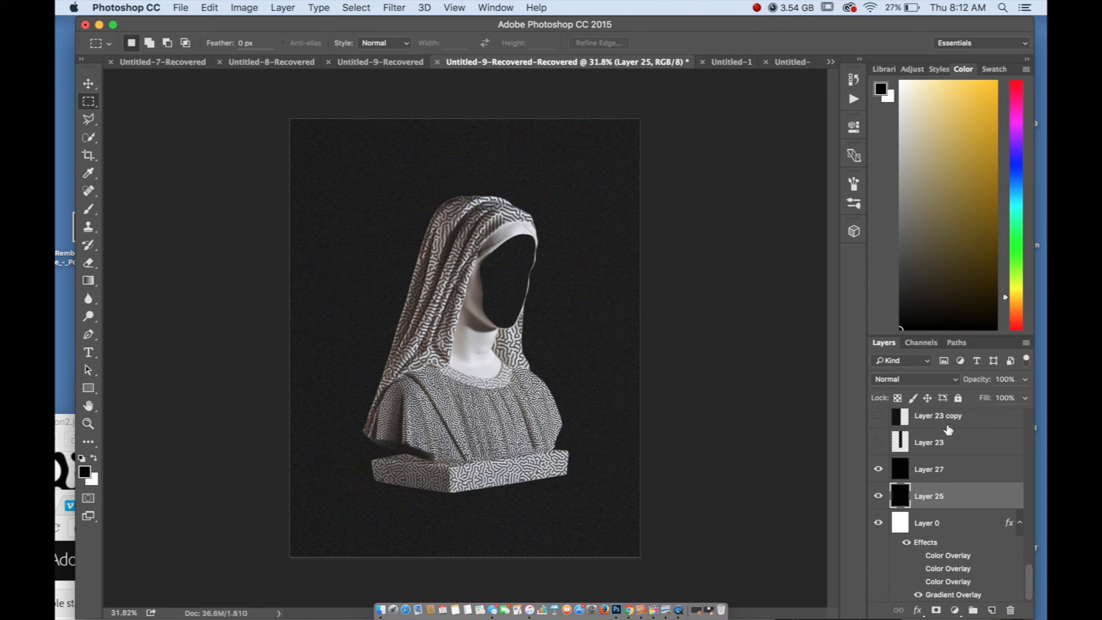
click(966, 467)
click(989, 611)
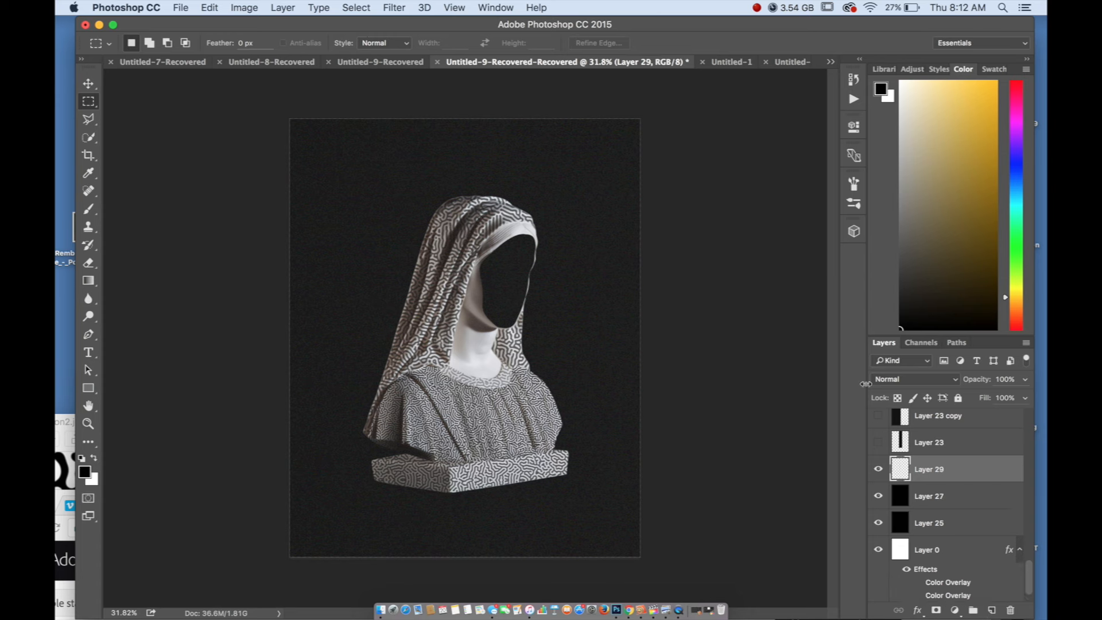
click(216, 7)
click(213, 218)
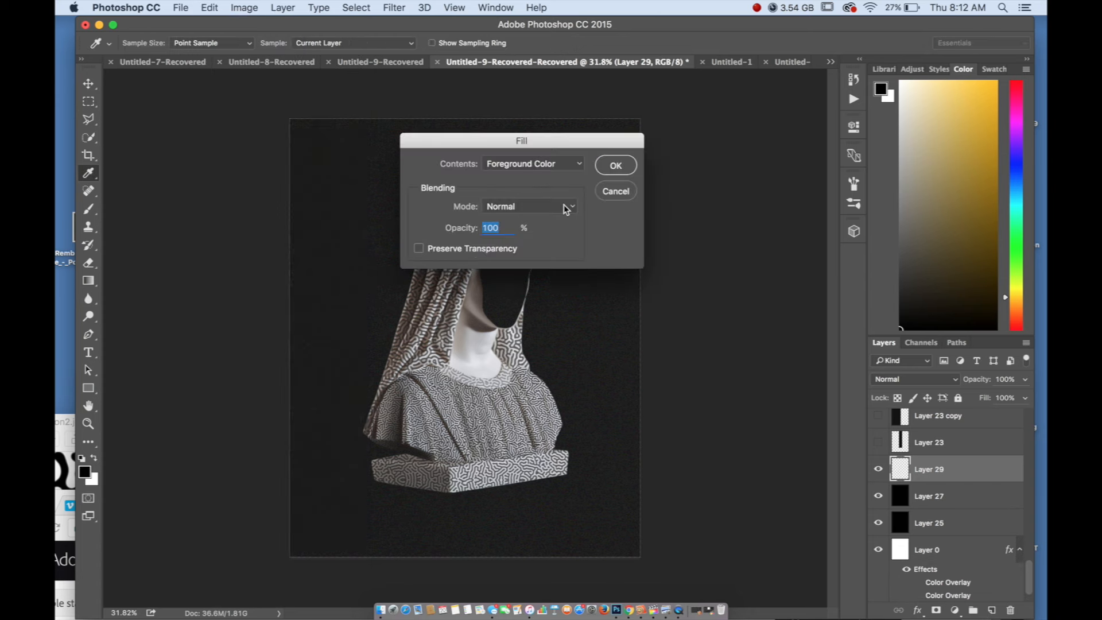
click(613, 166)
Apply a yellow-orange Color Overlay, ffba00, to the newly filled Layer 29
double_click(960, 451)
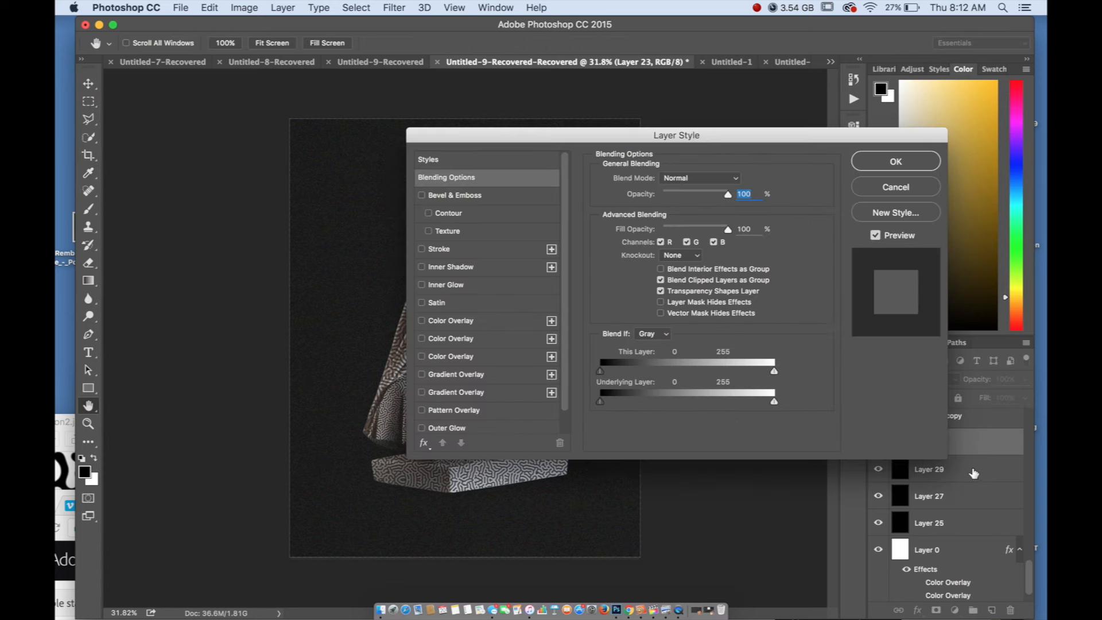
click(895, 187)
double_click(1001, 470)
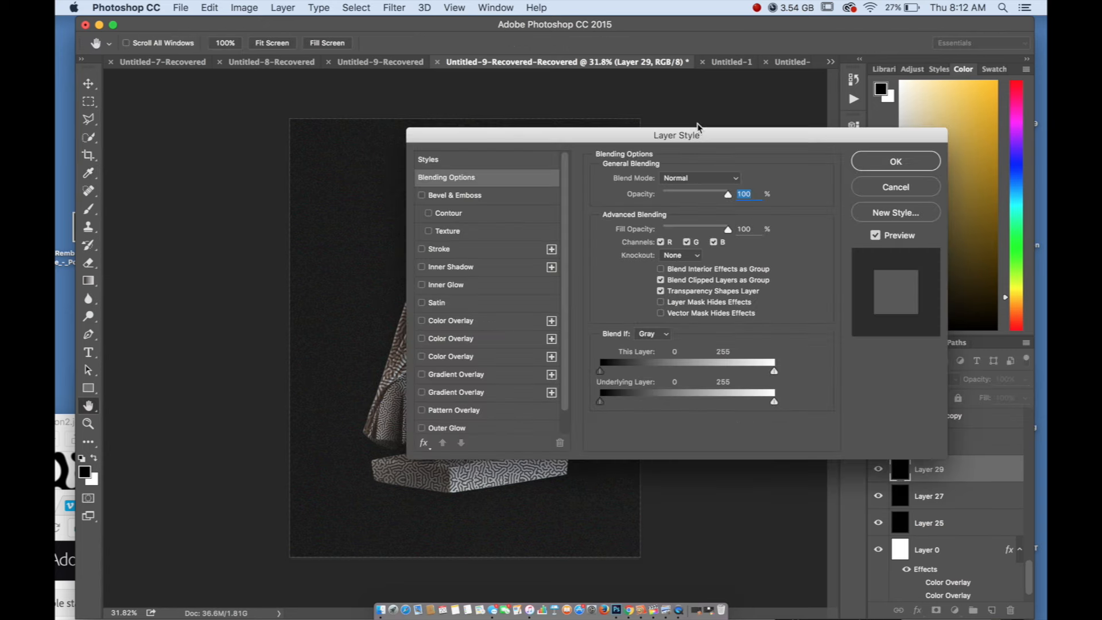
drag(657, 136, 842, 103)
click(606, 289)
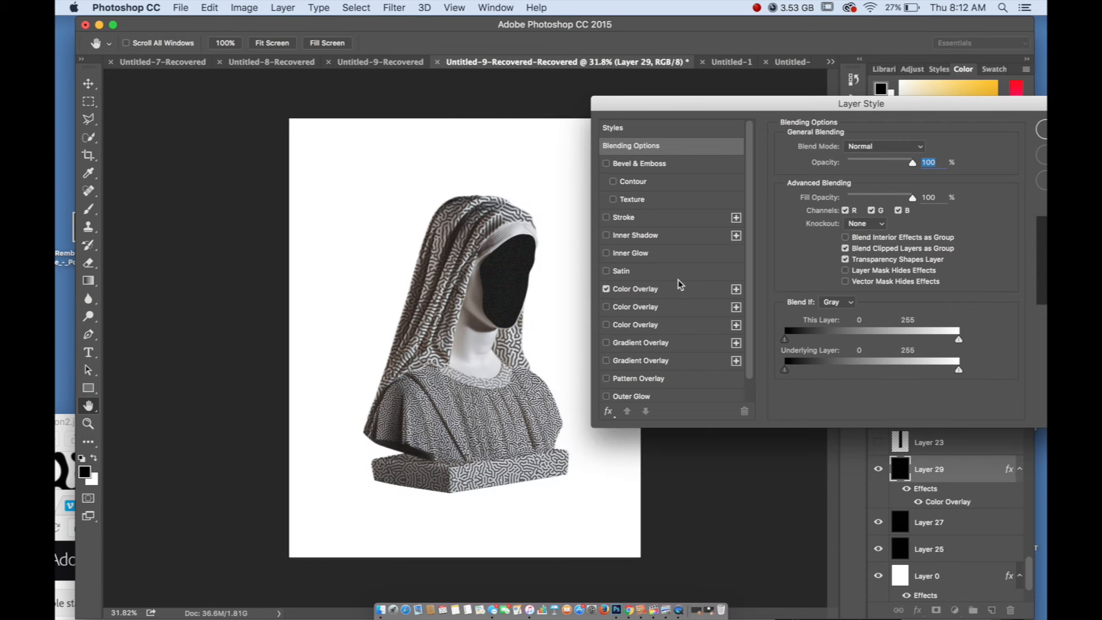
click(704, 291)
click(924, 147)
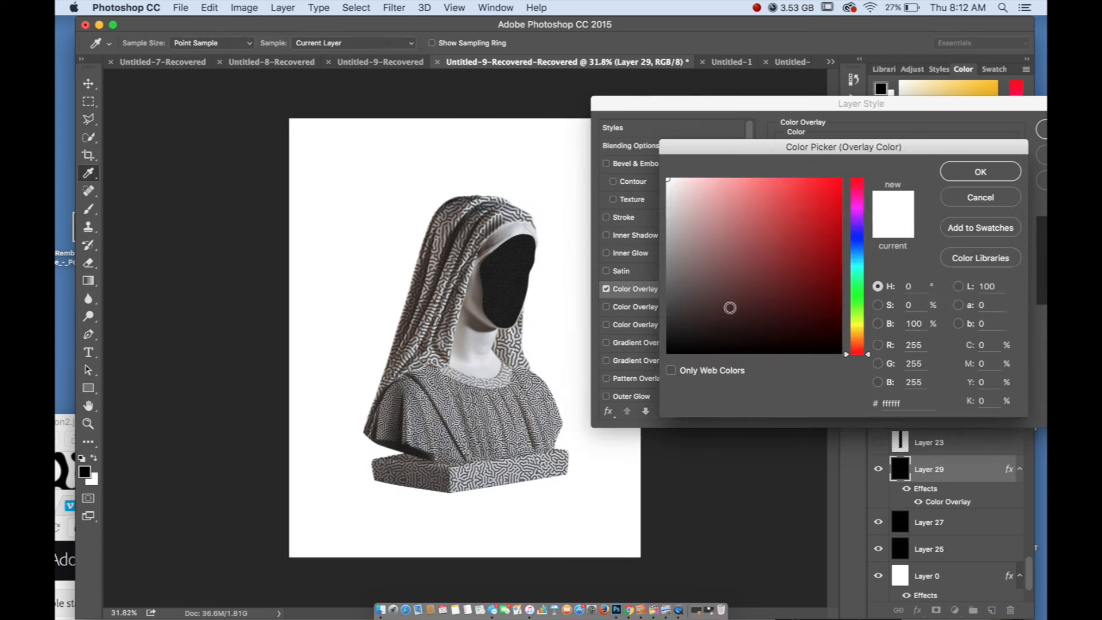
drag(728, 307, 874, 142)
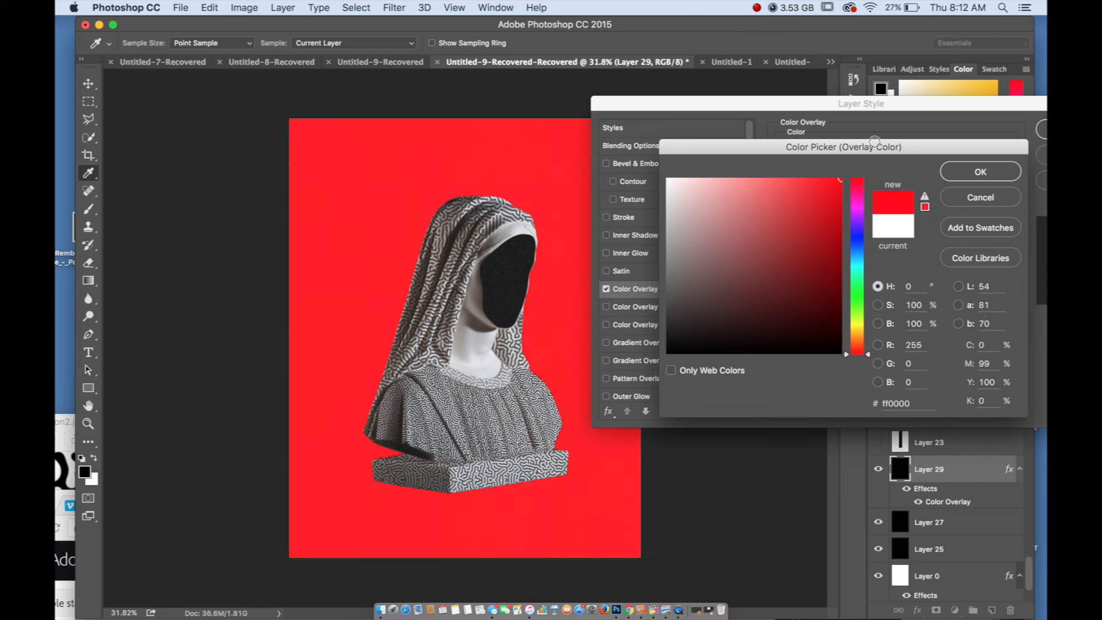
click(856, 343)
drag(855, 344, 855, 338)
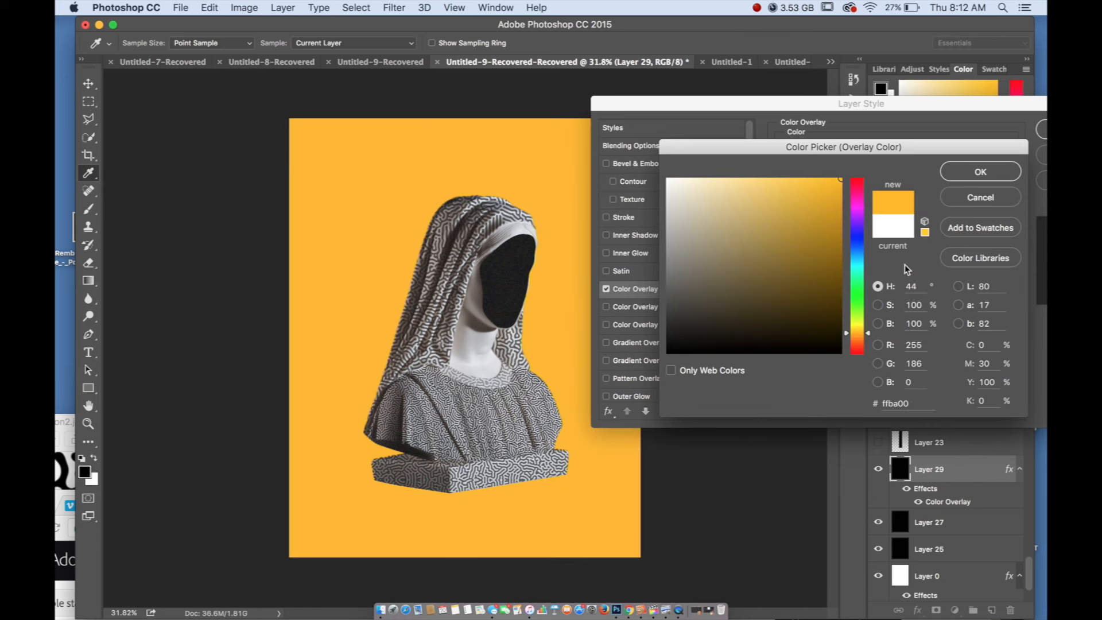
click(980, 172)
click(1043, 129)
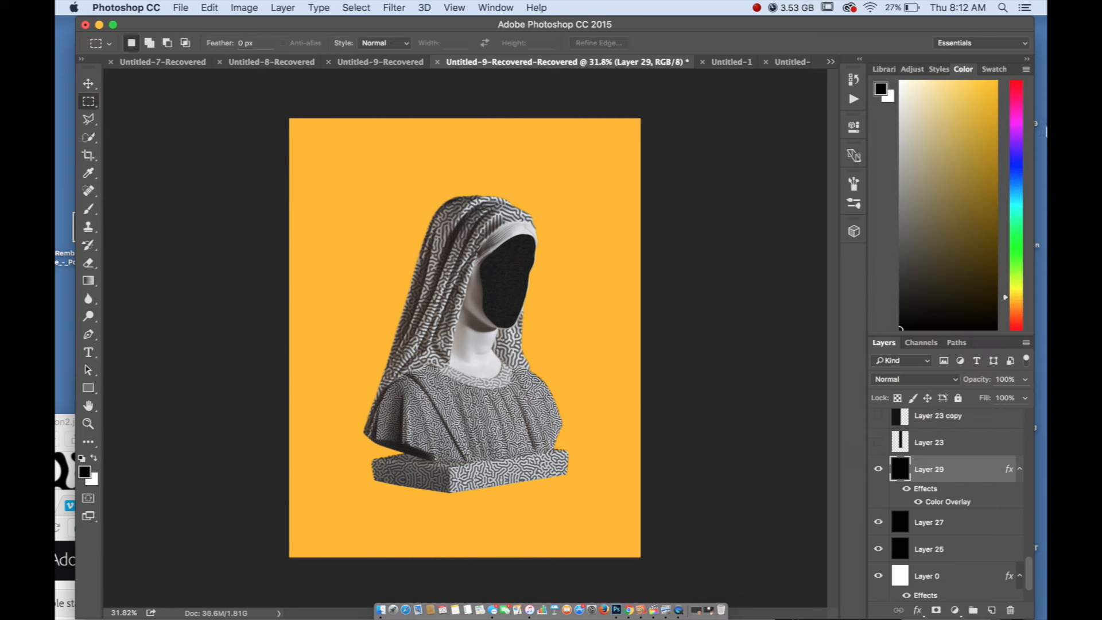
Move the yellow-orange layer sideways so it covers about the left half of the canvas
click(87, 84)
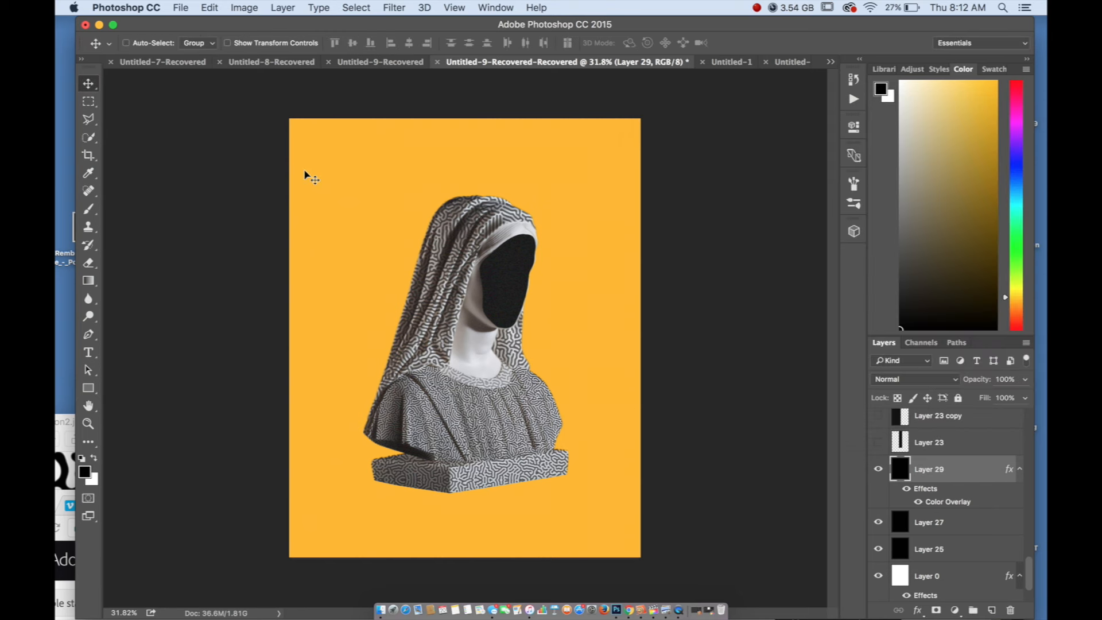
drag(504, 294, 339, 298)
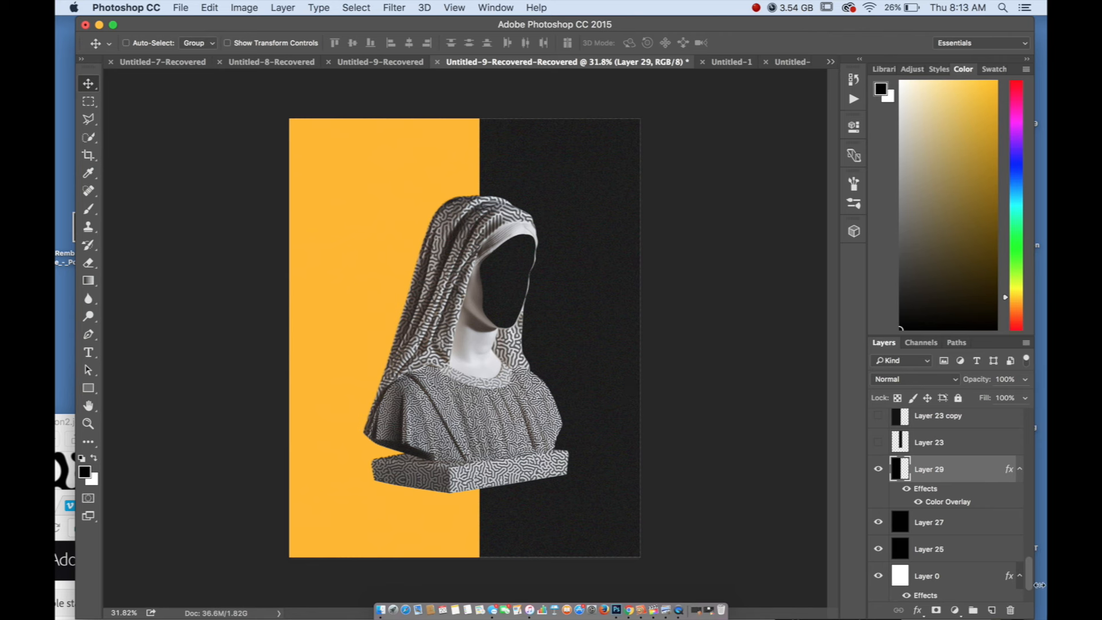
Hide Layer 24 and Layer 19, which black out the face, and inspect the statue's marble face up close
scroll(948, 506, up, 5)
scroll(948, 506, up, 5)
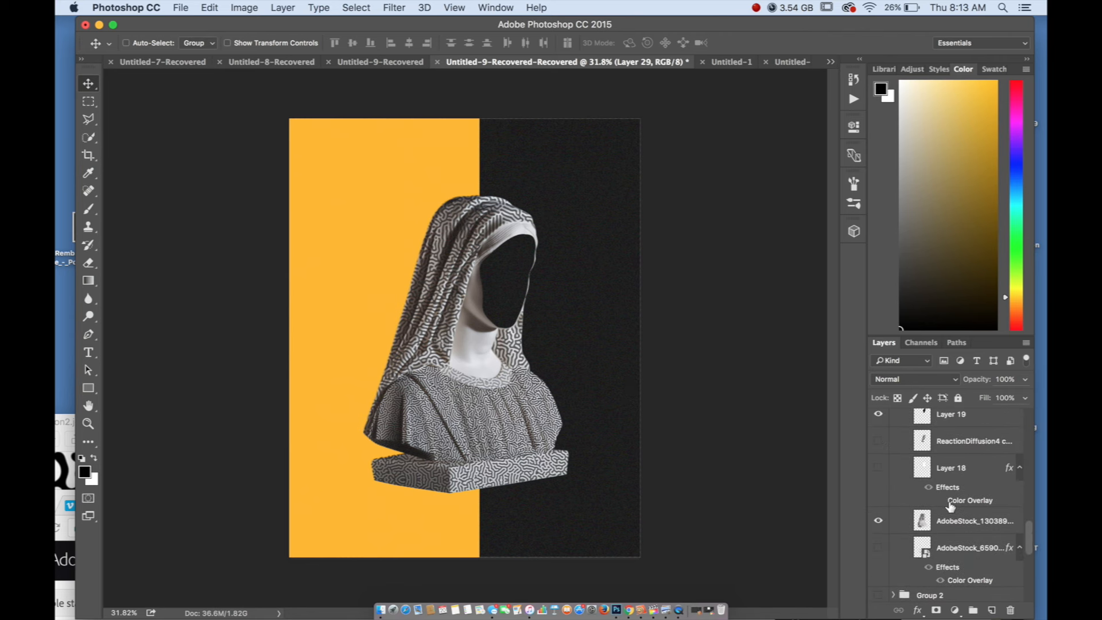
click(878, 466)
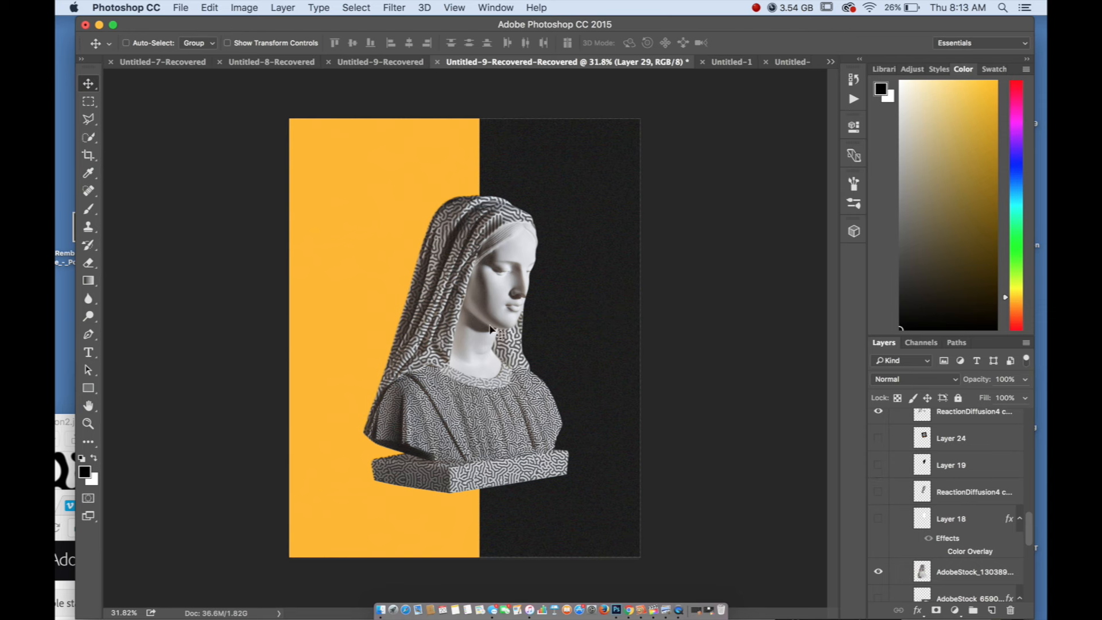
scroll(892, 466, up, 3)
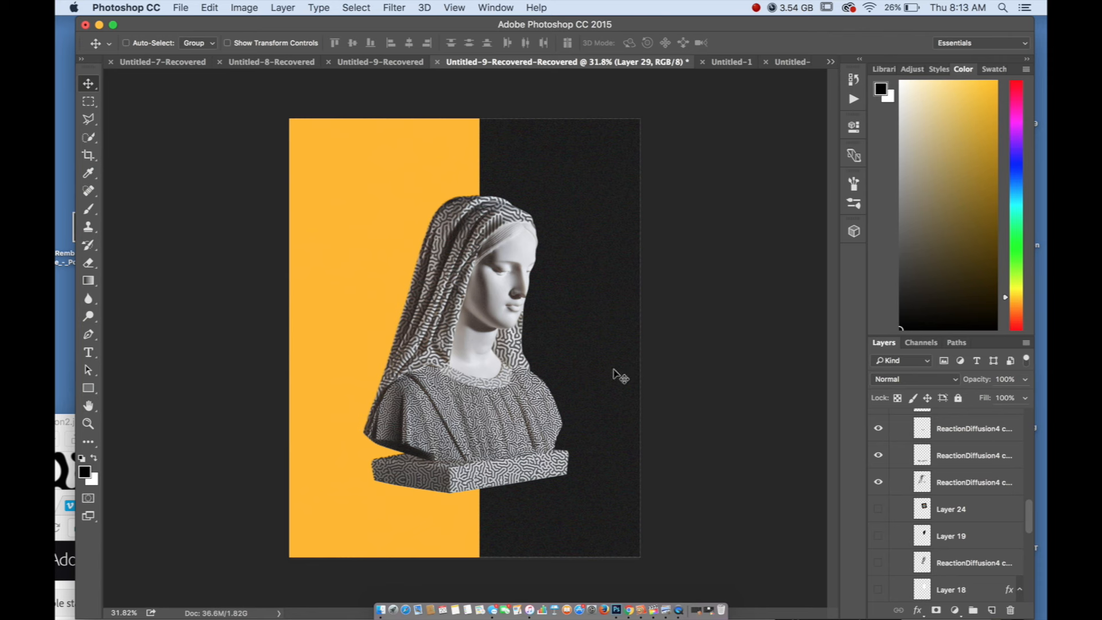
scroll(930, 516, up, 5)
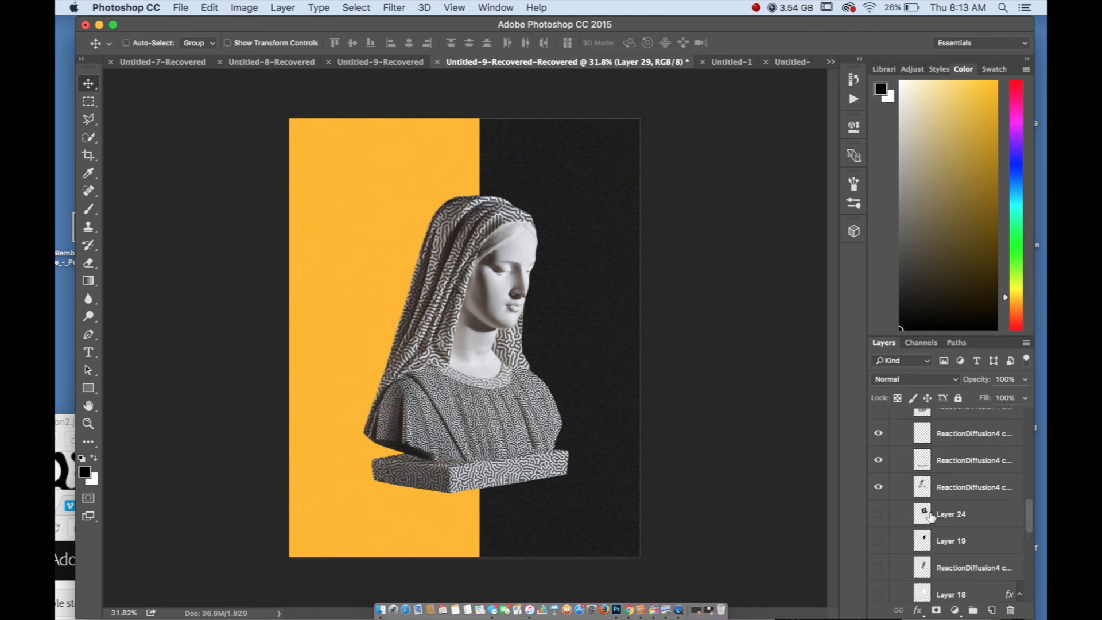
scroll(554, 262, up, 6)
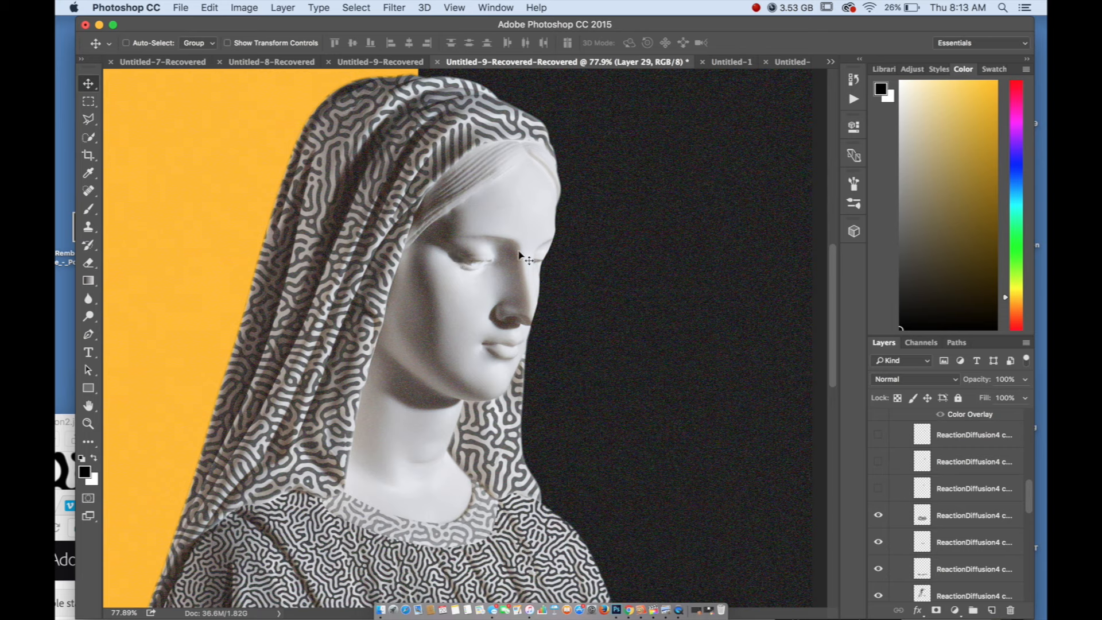
Show the black face layers, Layer 24 and Layer 19, over the statue's face again
scroll(722, 208, down, 6)
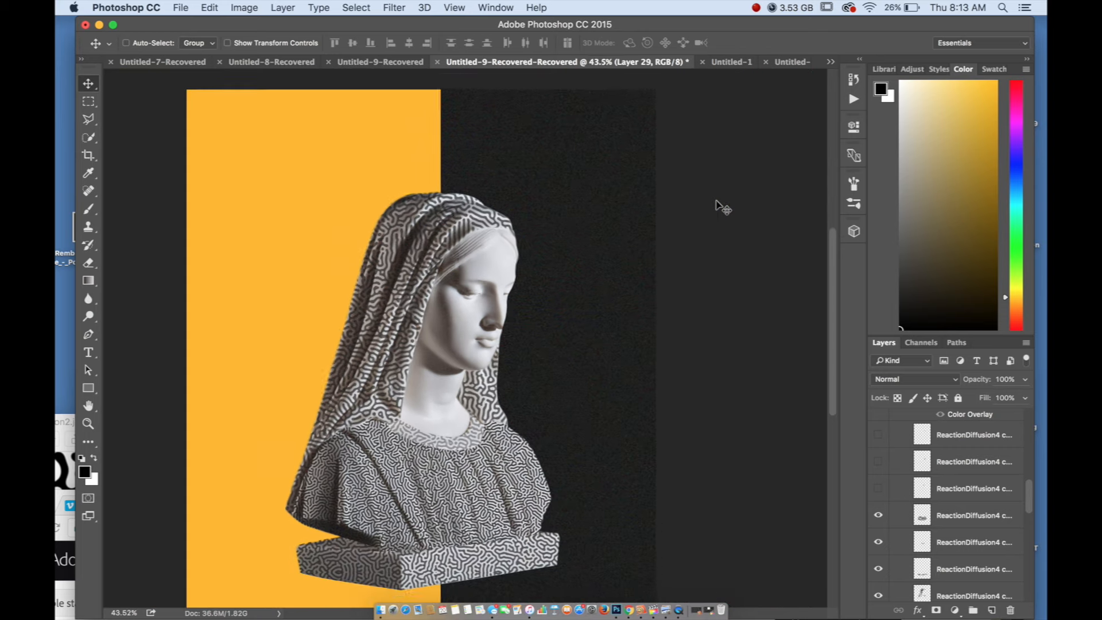
scroll(914, 447, down, 2)
scroll(914, 447, down, 10)
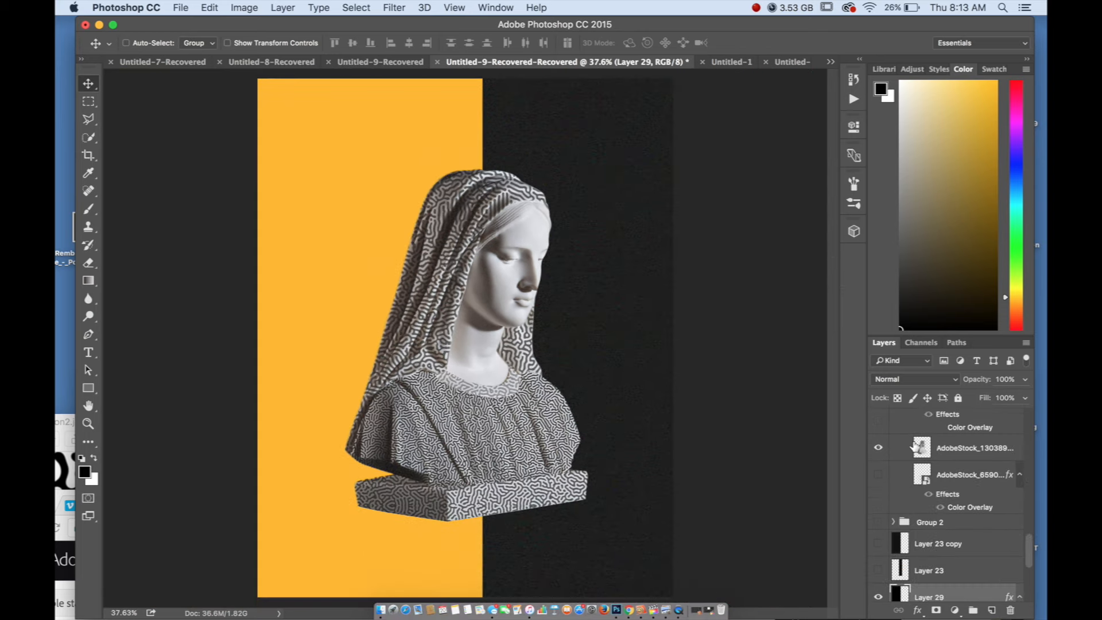
scroll(915, 447, up, 8)
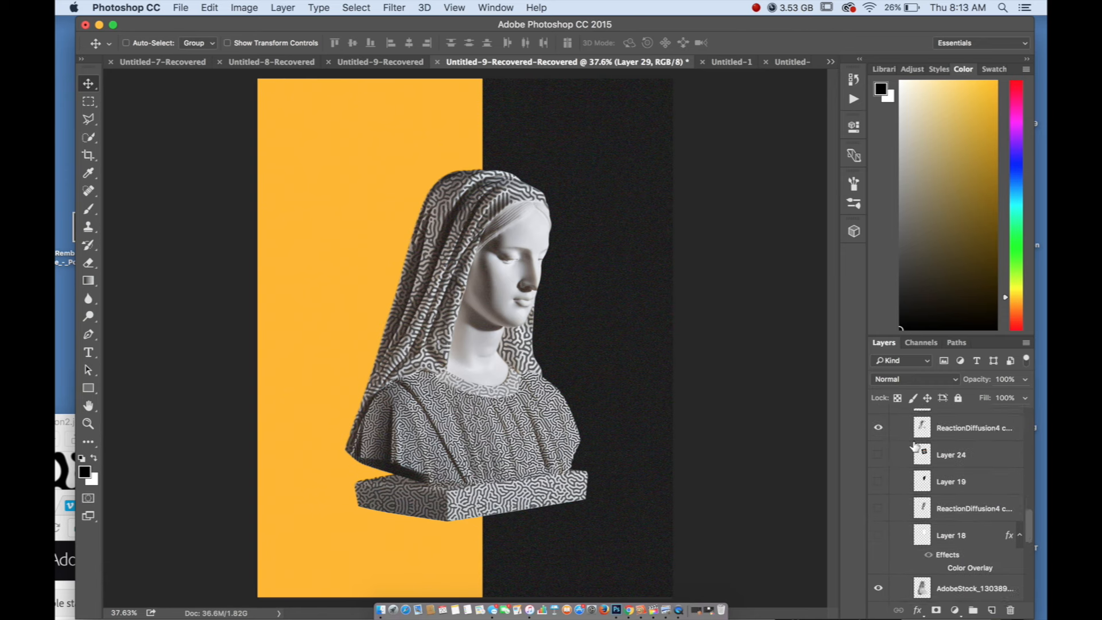
click(877, 508)
Show the three hidden ReactionDiffusion4 circle layers in the person group and review them over the blacked-out face
scroll(915, 501, down, 8)
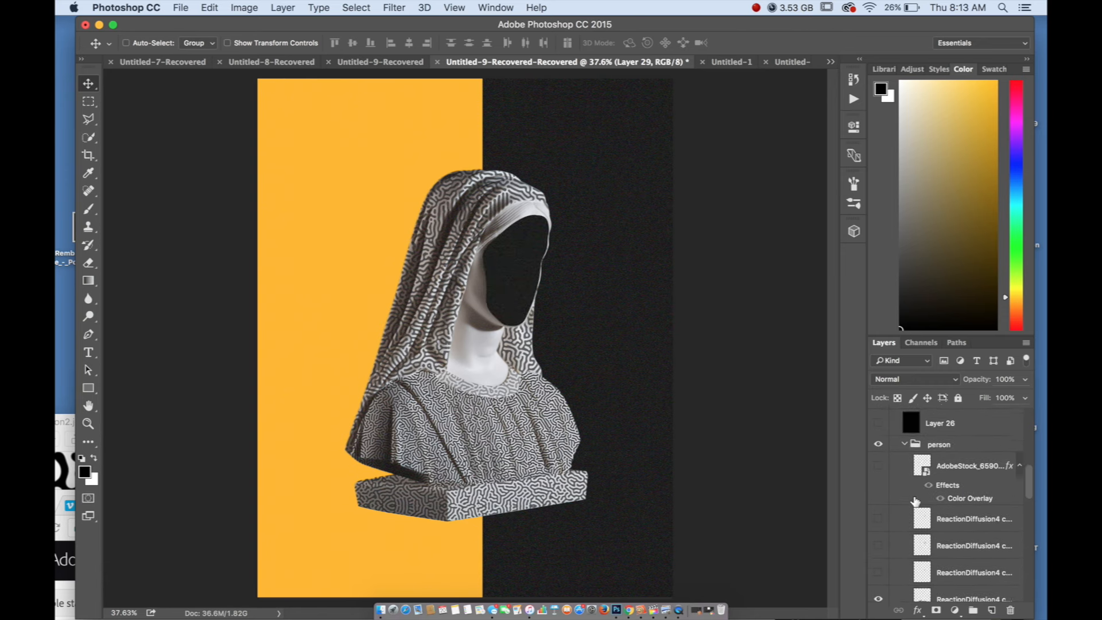
scroll(914, 501, down, 8)
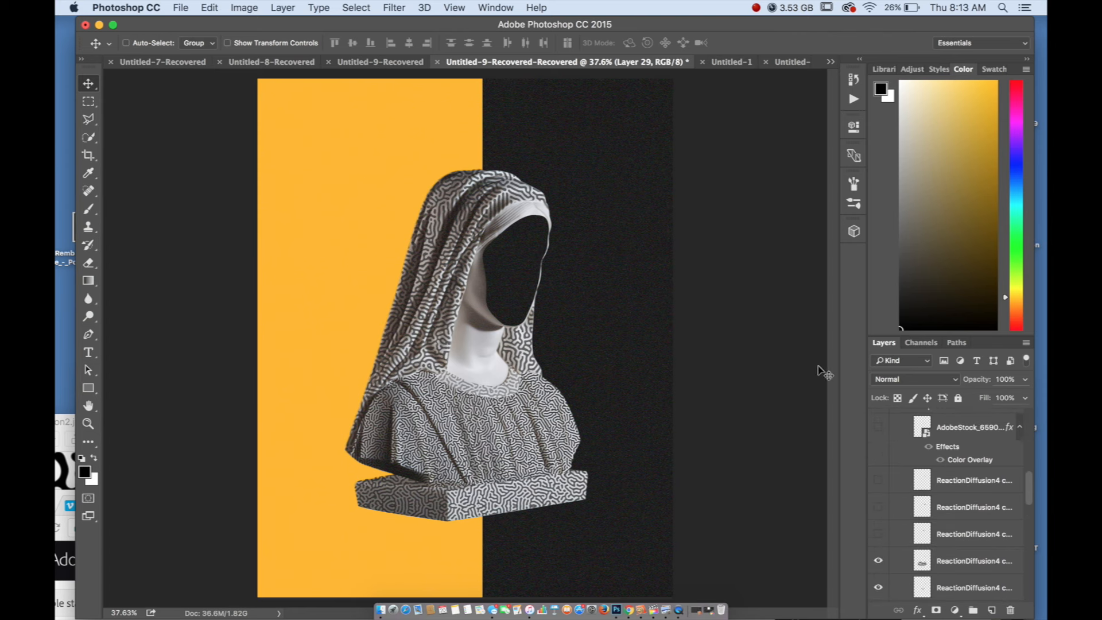
click(877, 481)
click(878, 481)
click(878, 502)
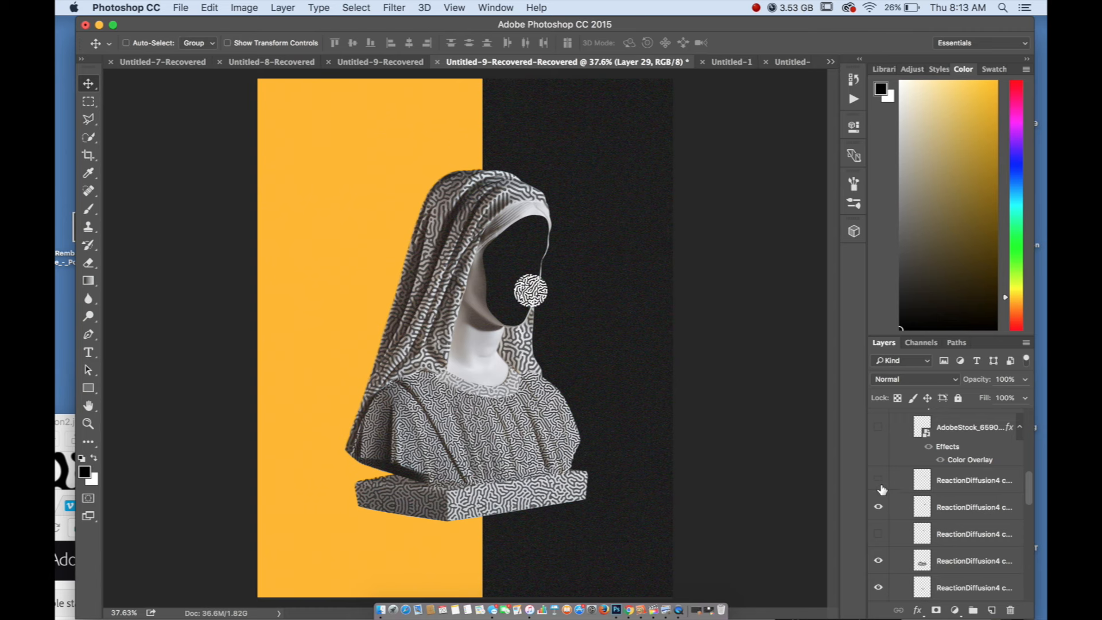
click(881, 486)
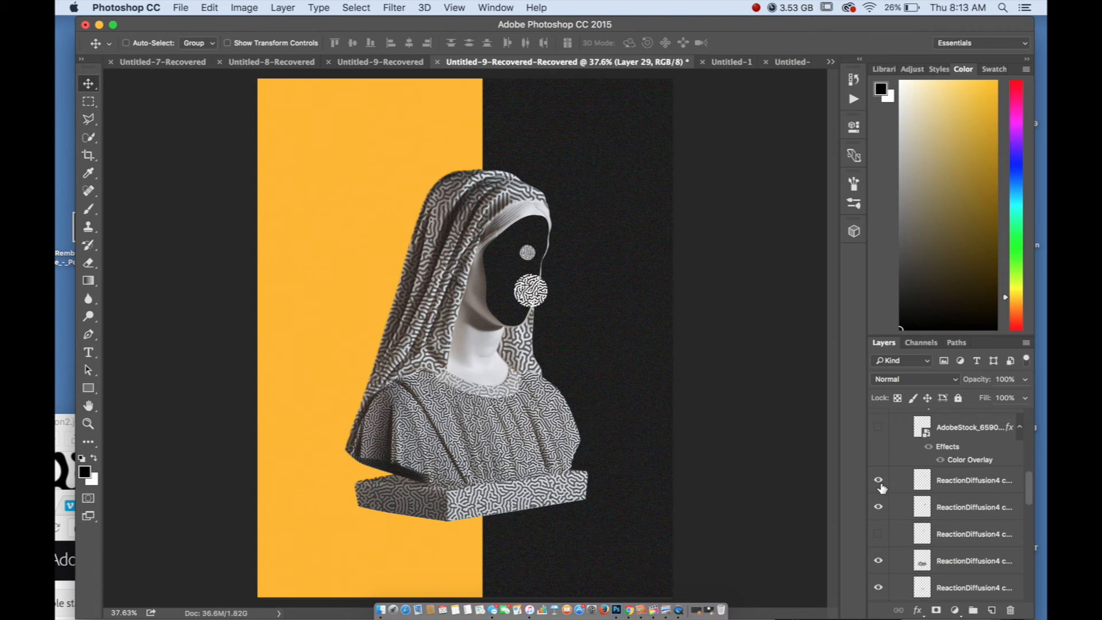
click(878, 535)
scroll(398, 243, down, 3)
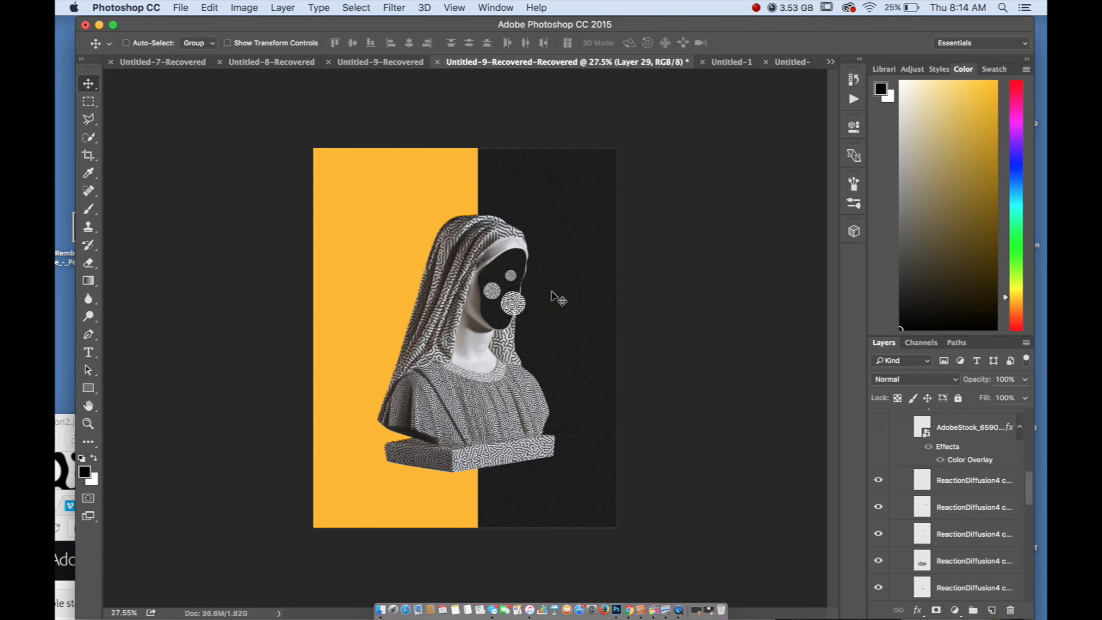
scroll(459, 300, up, 3)
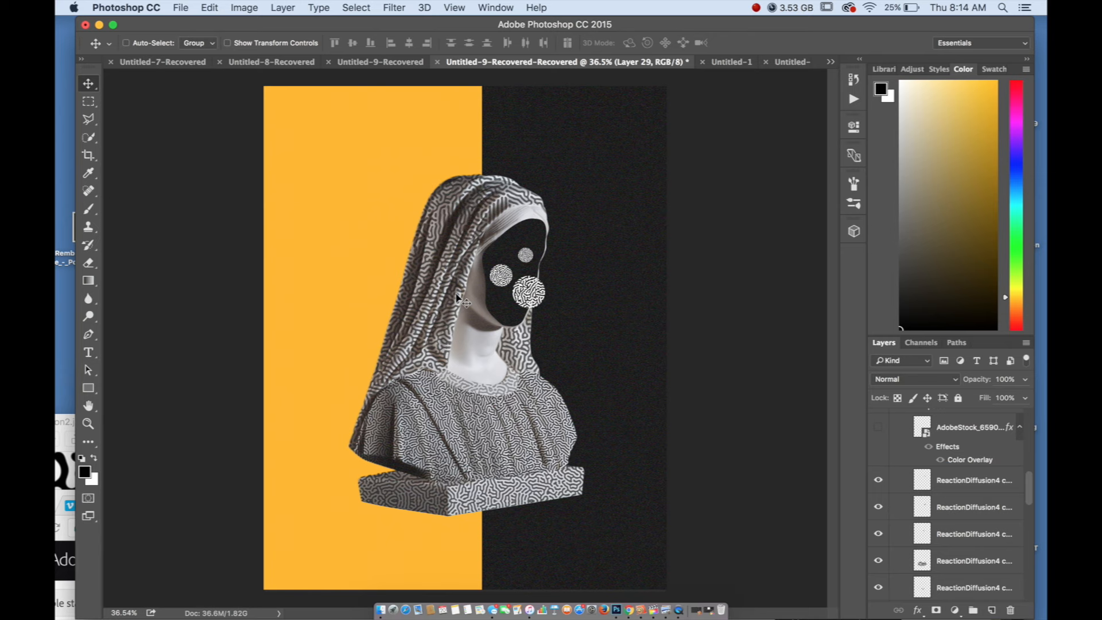
scroll(459, 300, down, 2)
scroll(553, 340, up, 2)
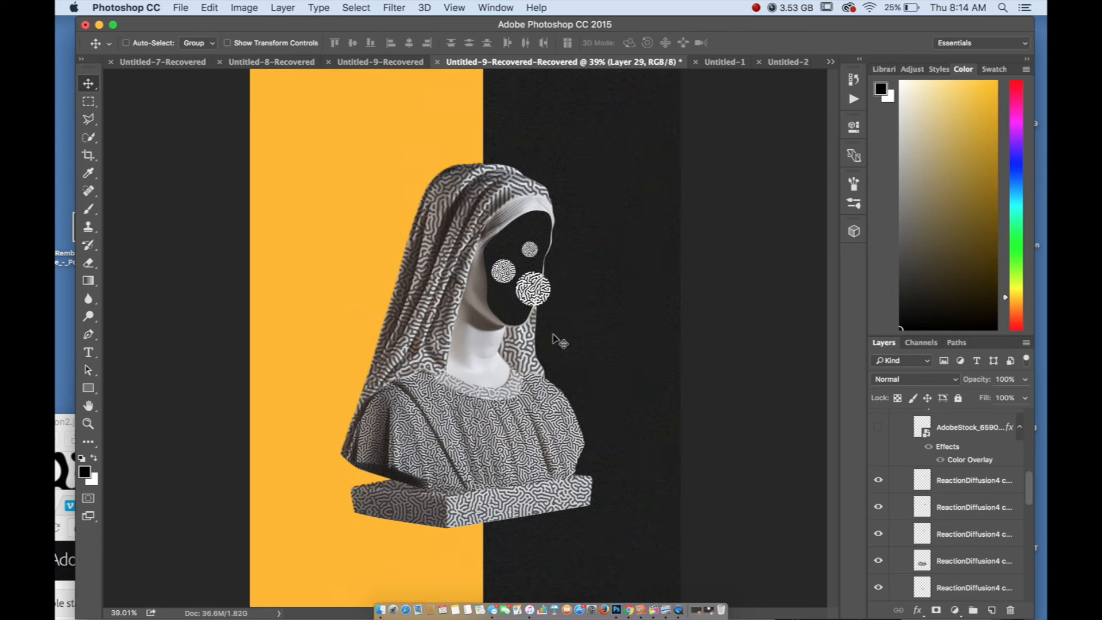
scroll(554, 339, down, 1)
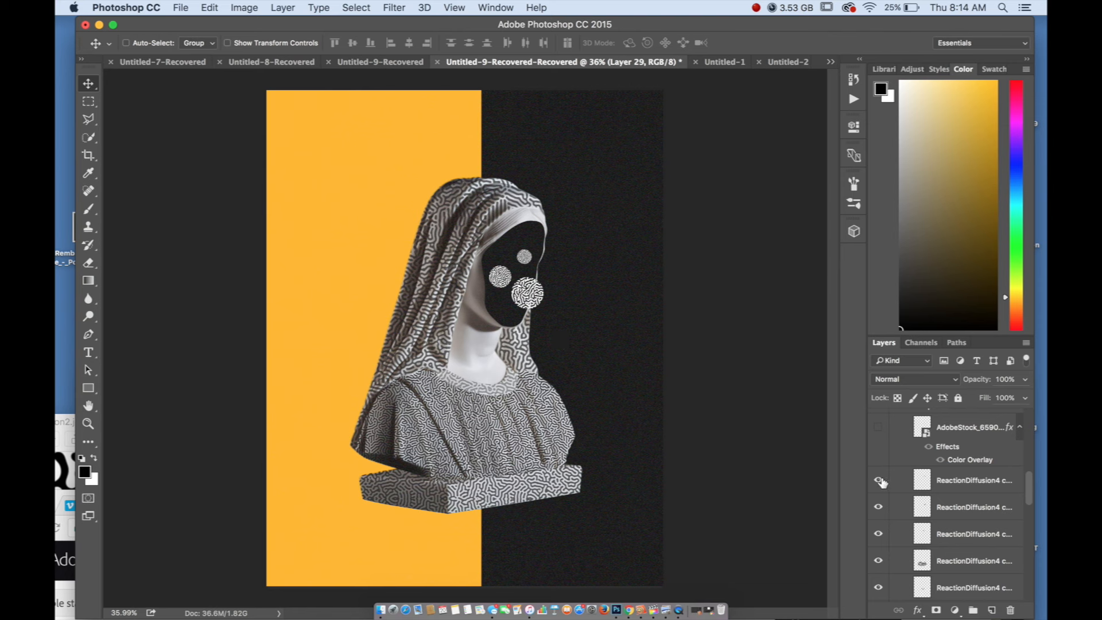
Hide the three ReactionDiffusion4 circle layers over the face and review the whole composition
drag(879, 481, 879, 534)
scroll(595, 386, down, 2)
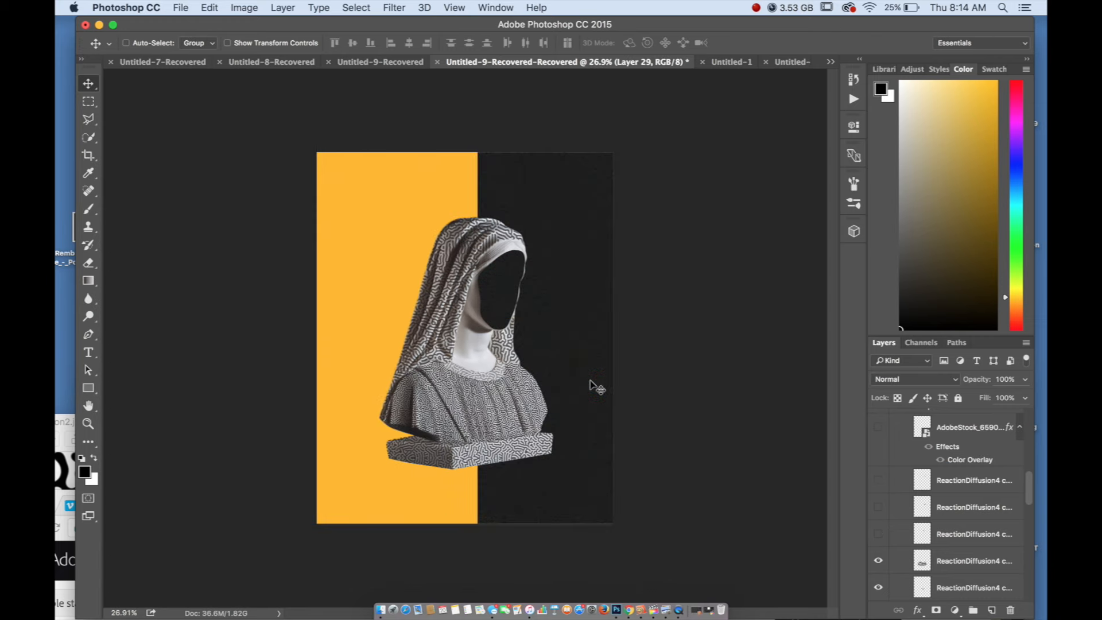
scroll(595, 386, up, 3)
scroll(595, 386, down, 3)
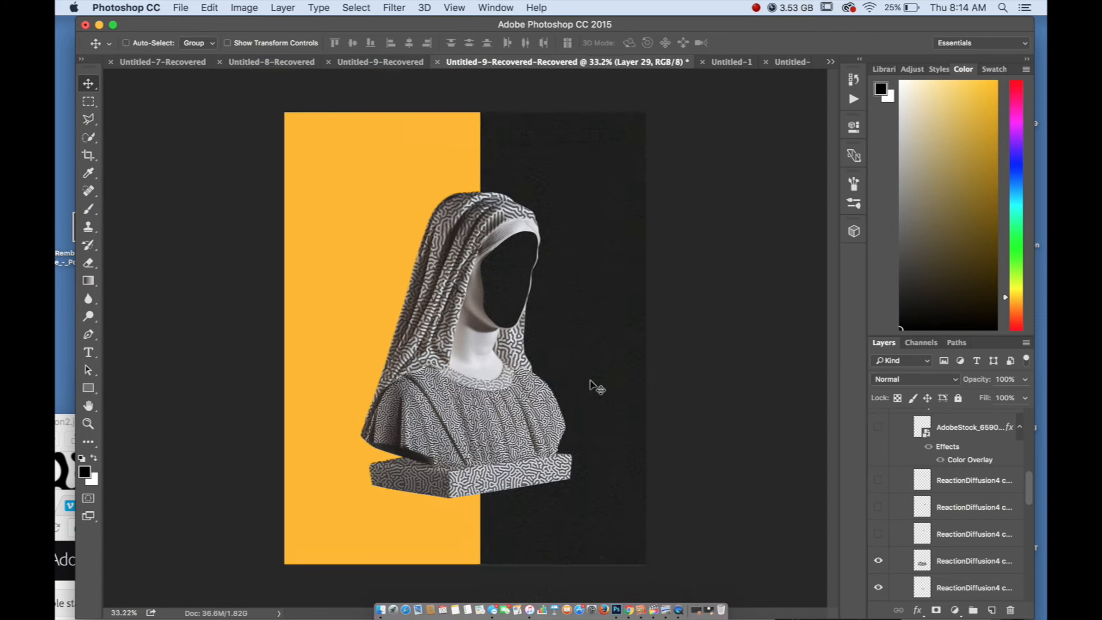
Review the whole statue composition and look through its layer stack from the background layers to the topmost layers
scroll(594, 386, up, 3)
scroll(595, 386, down, 2)
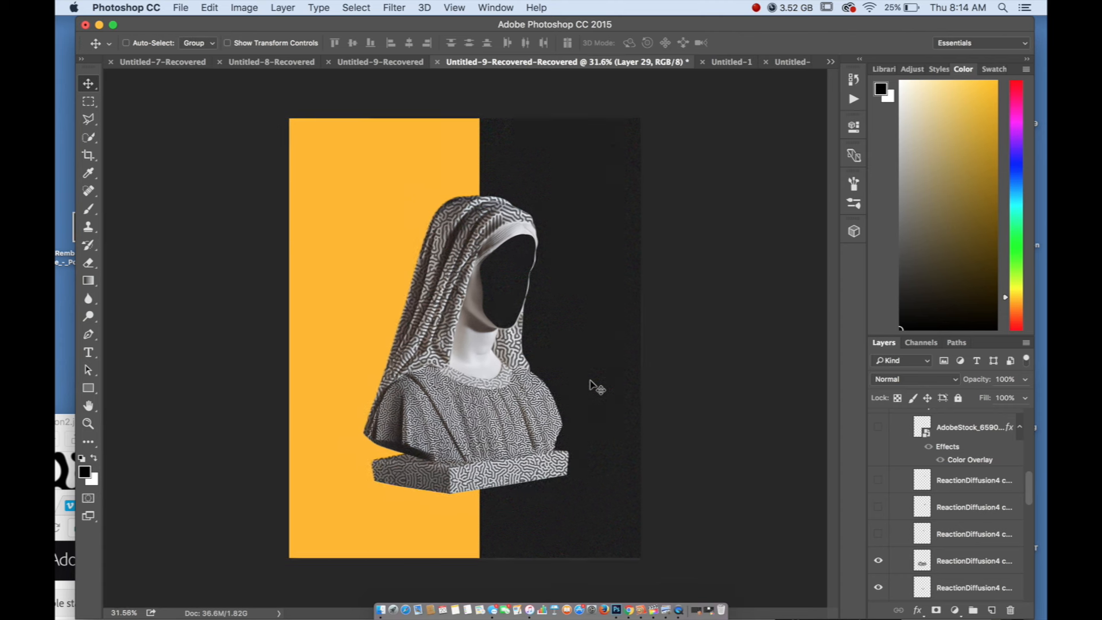
scroll(595, 387, up, 1)
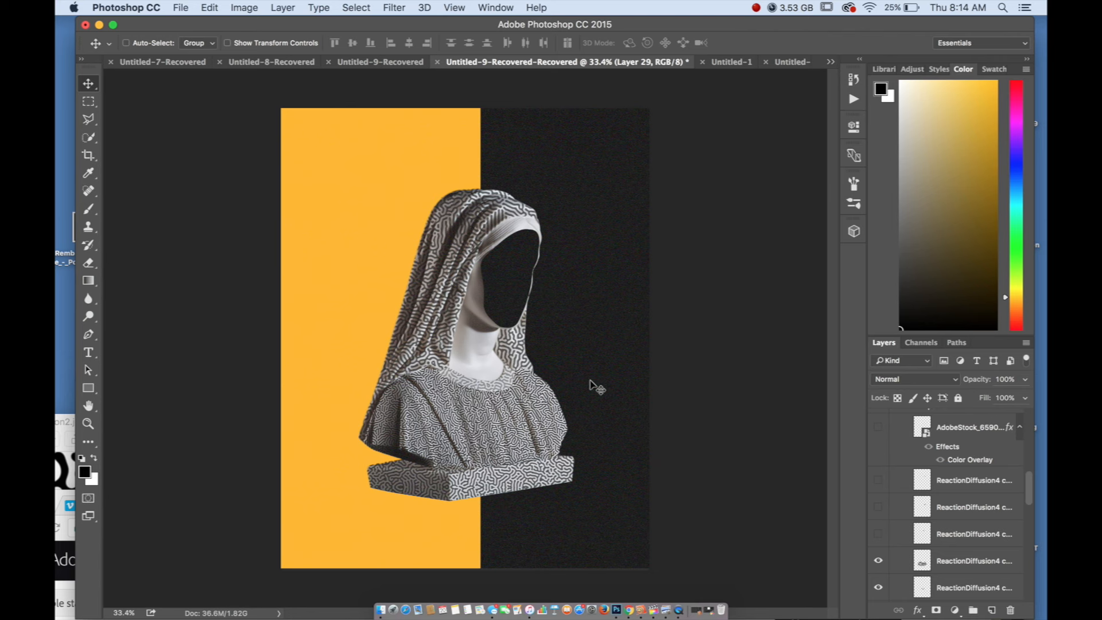
scroll(918, 473, up, 10)
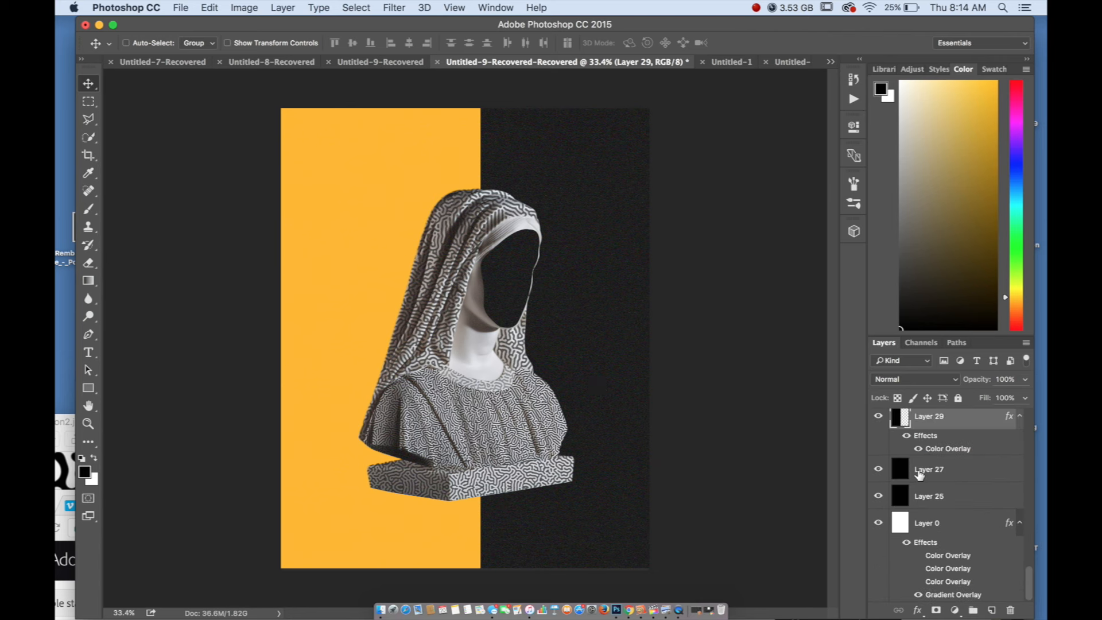
scroll(918, 473, up, 15)
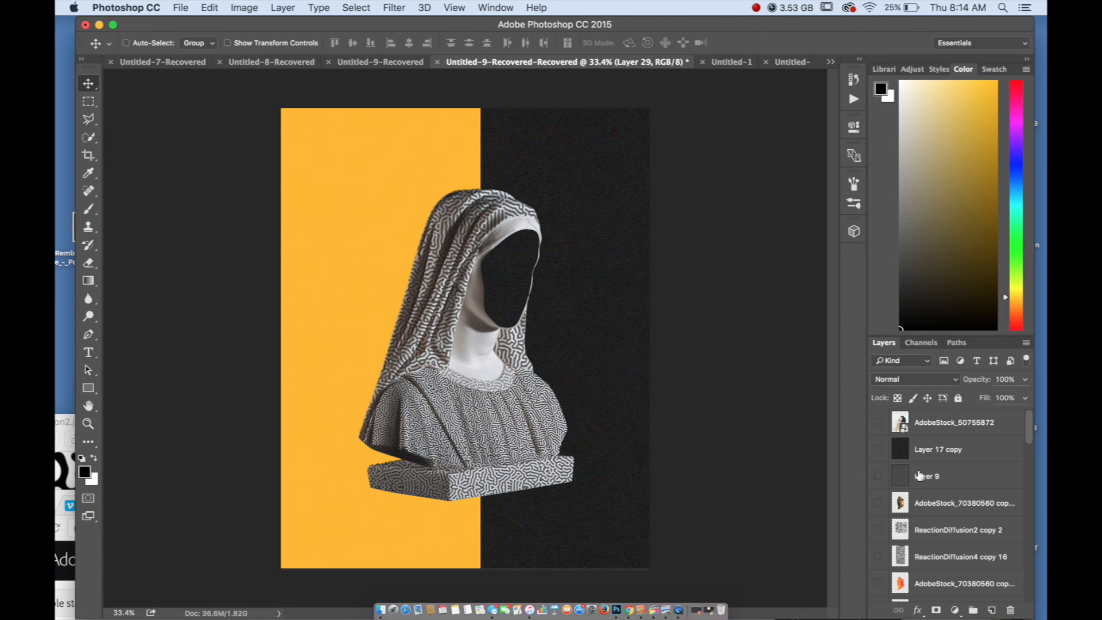
Switch to the Untitled-2 document and view the teal Buddha head artwork on its split yellow and black background
click(789, 62)
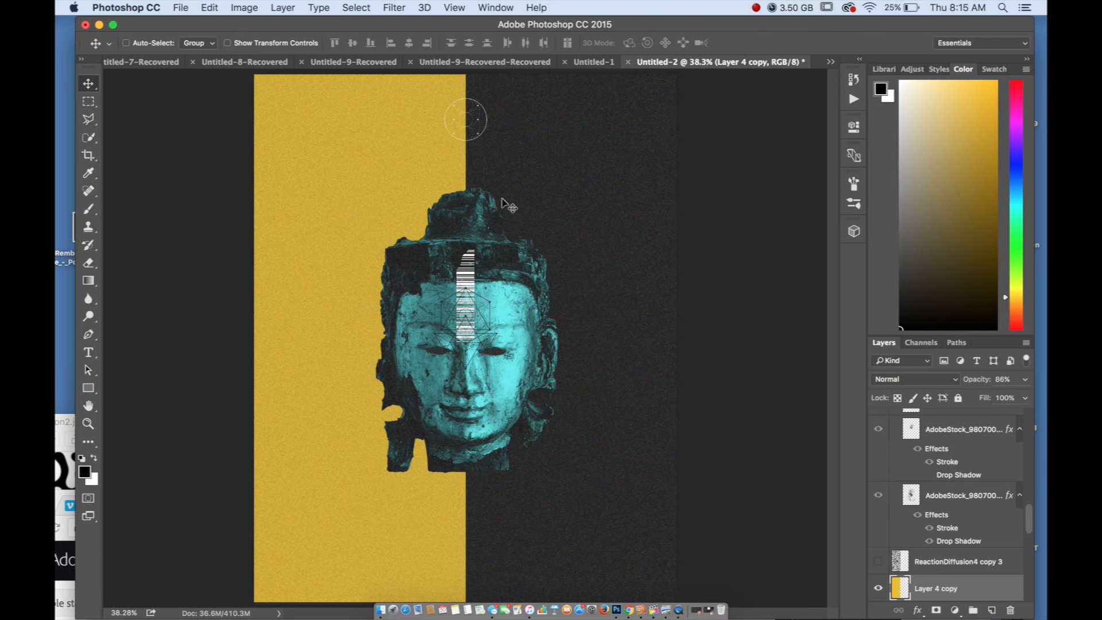
scroll(508, 205, down, 1)
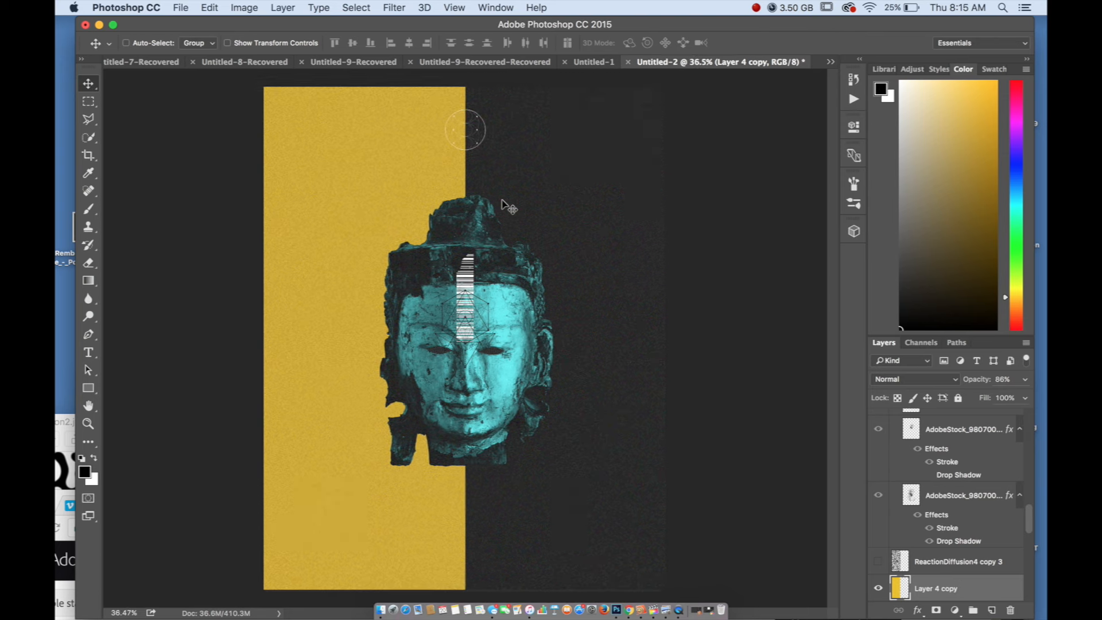
scroll(508, 205, up, 1)
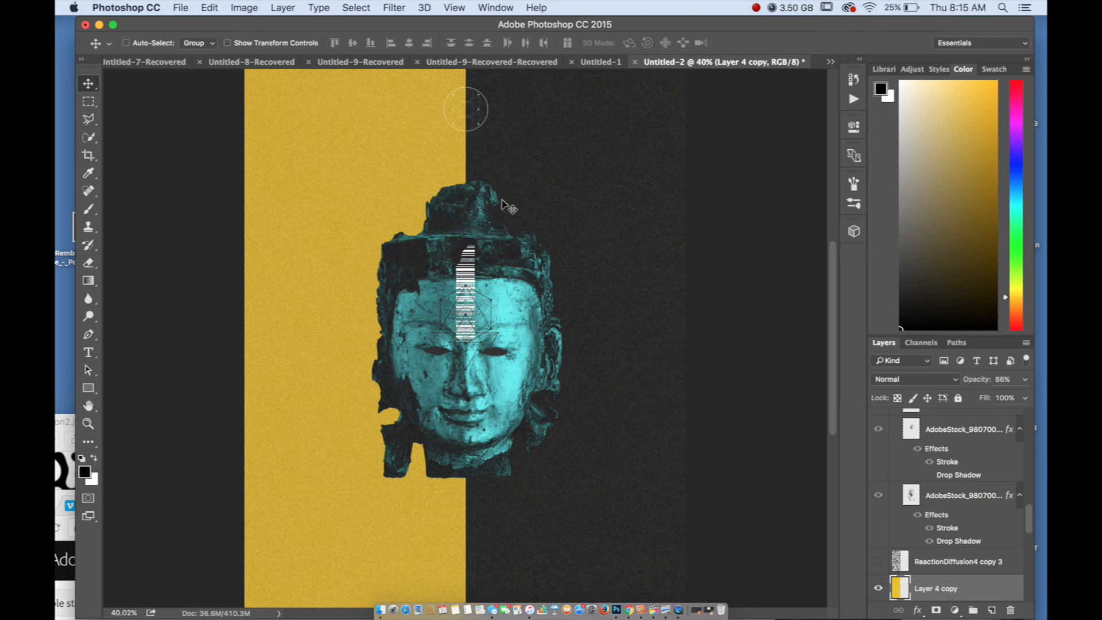
Switch to the Untitled-1 document and examine the double-exposure portrait with the forest blended into the woman's hair
click(595, 58)
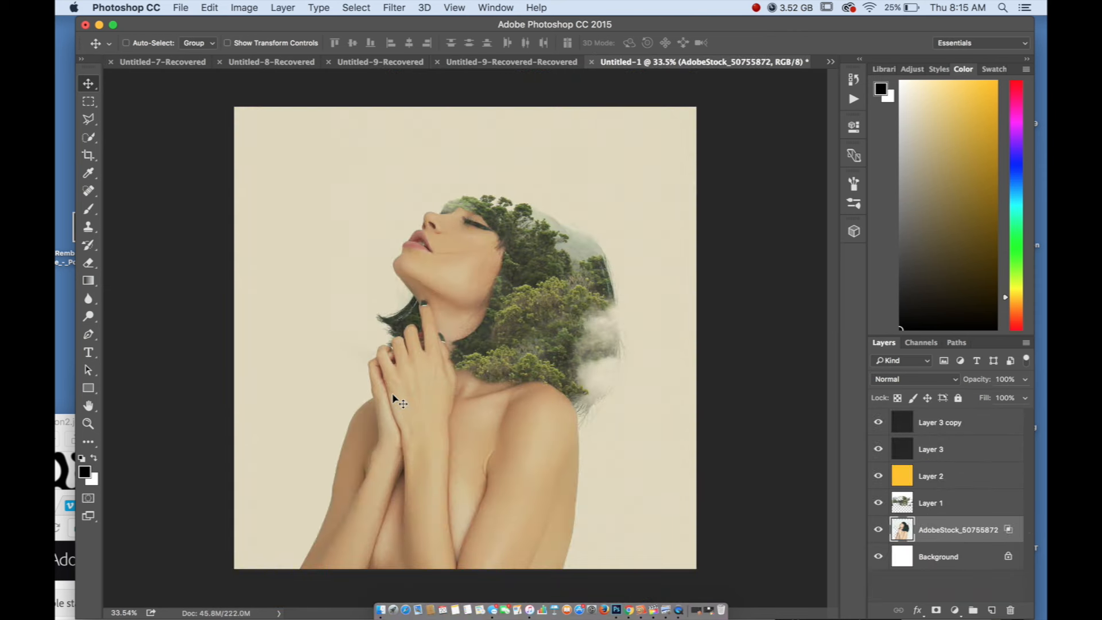
scroll(392, 394, down, 1)
scroll(409, 386, up, 2)
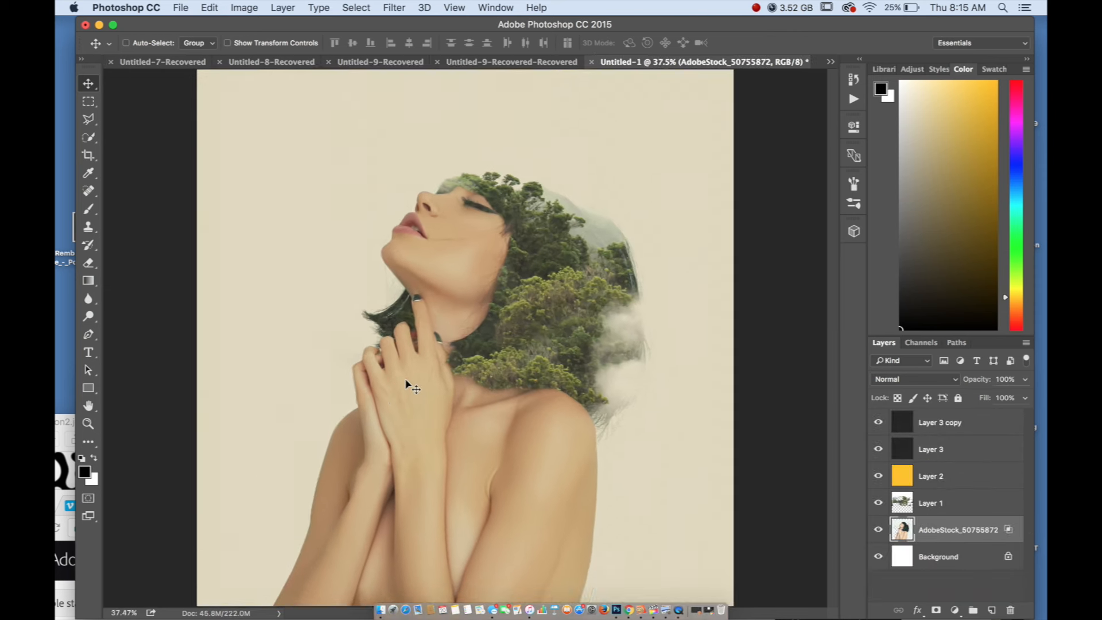
scroll(405, 380, up, 1)
scroll(406, 380, down, 2)
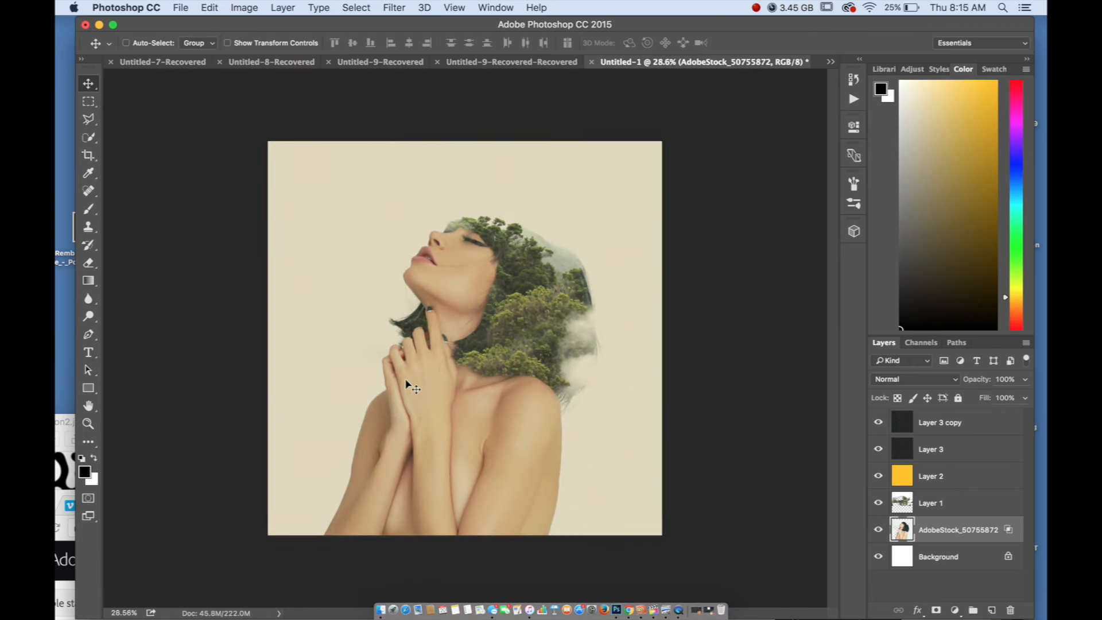
scroll(406, 384, down, 2)
scroll(405, 383, up, 3)
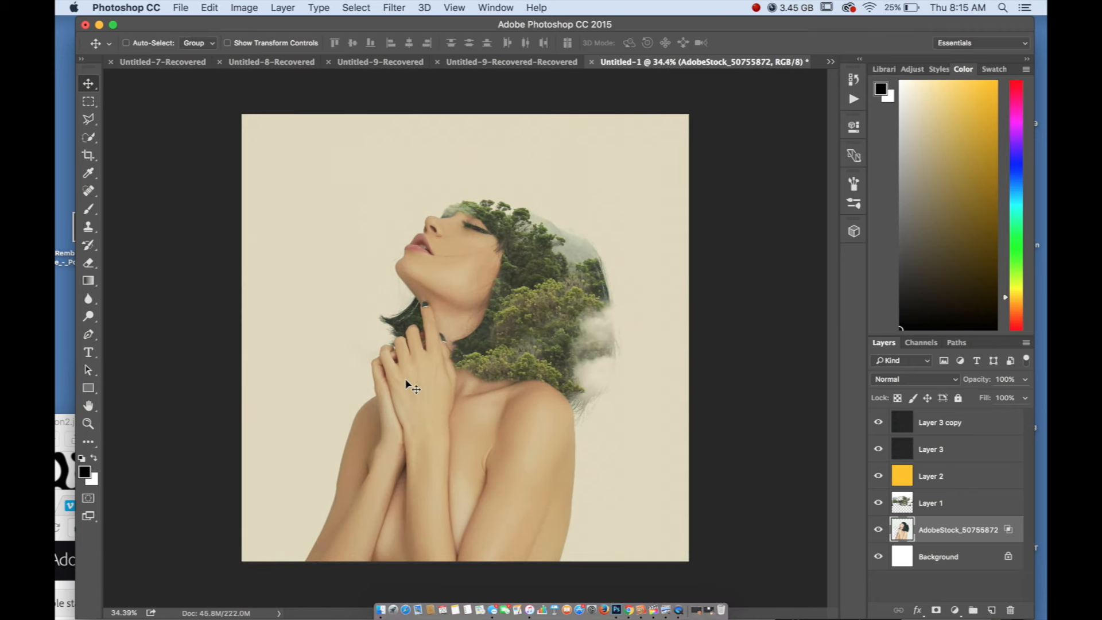
scroll(405, 379, down, 2)
scroll(402, 383, up, 2)
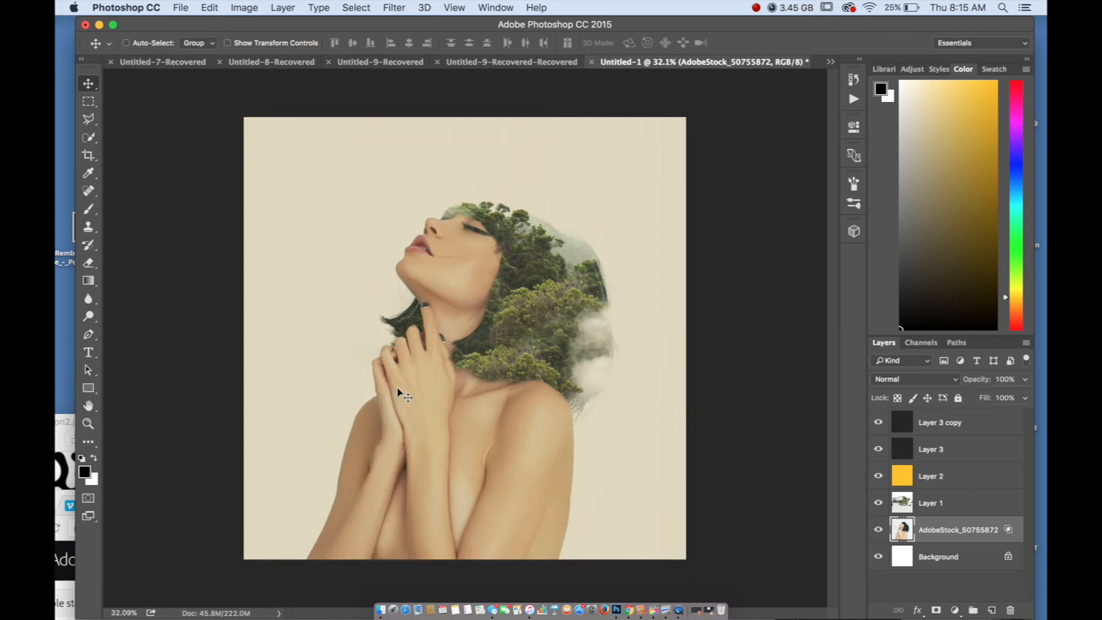
scroll(402, 394, up, 1)
scroll(401, 394, down, 2)
scroll(401, 394, up, 1)
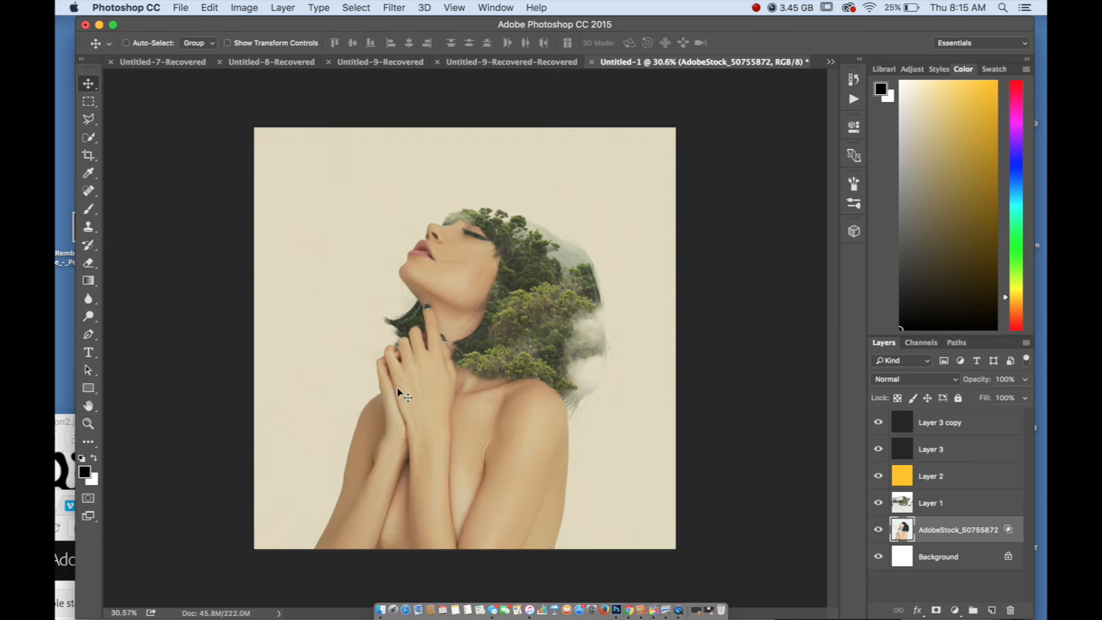
scroll(402, 395, up, 1)
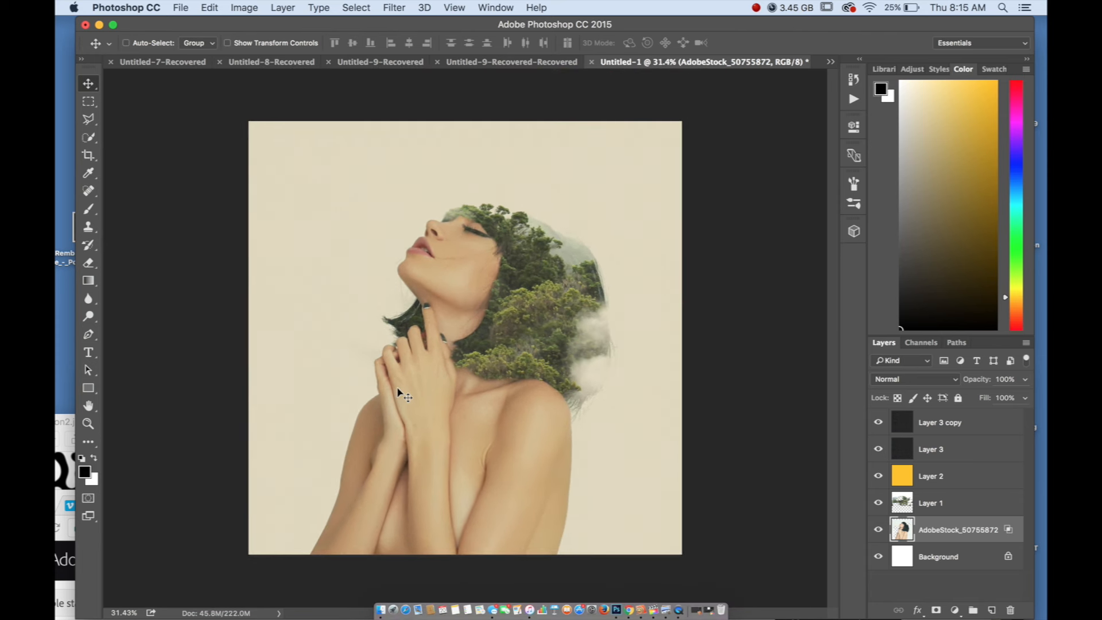
Look through the Untitled-9-Recovered, Untitled-8-Recovered and Untitled-7-Recovered documents and the statue artwork, and return to the Untitled-1 forest portrait
click(511, 62)
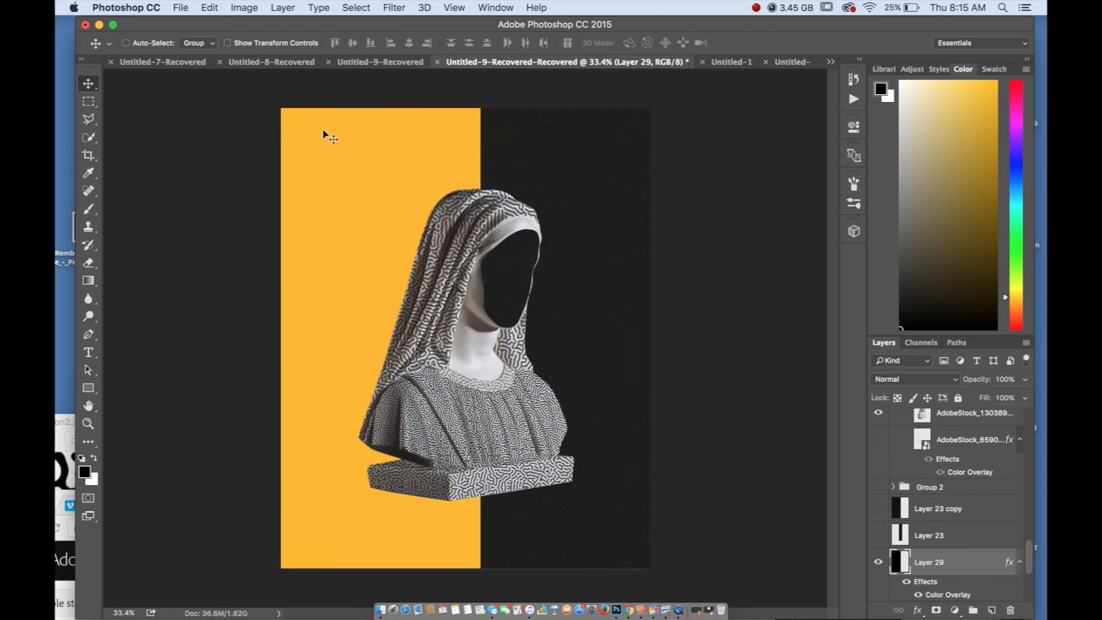
click(380, 62)
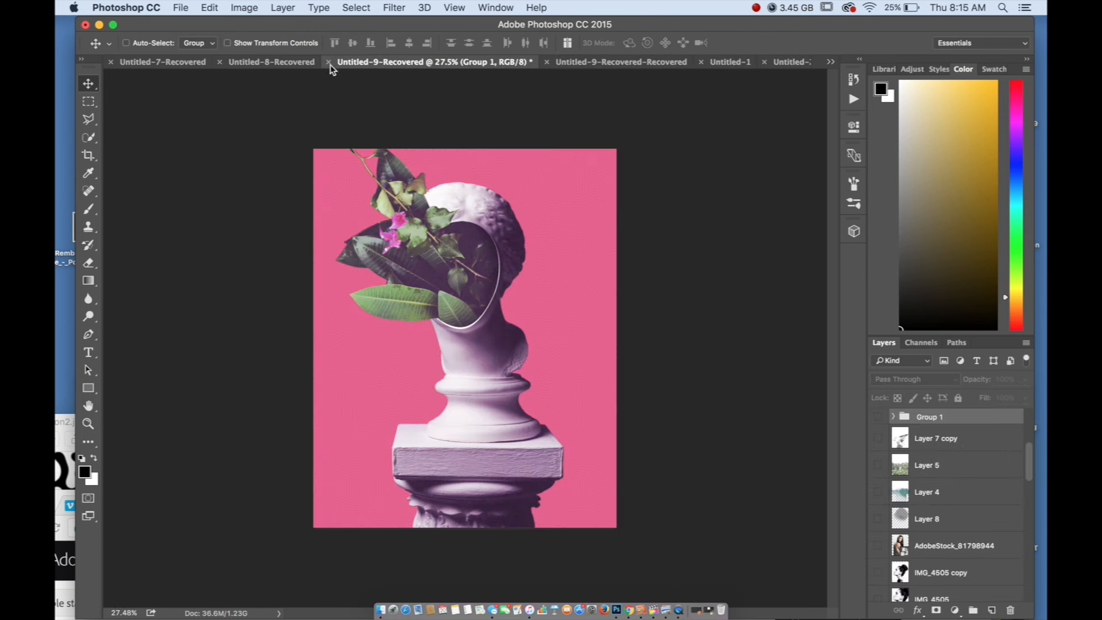
click(281, 63)
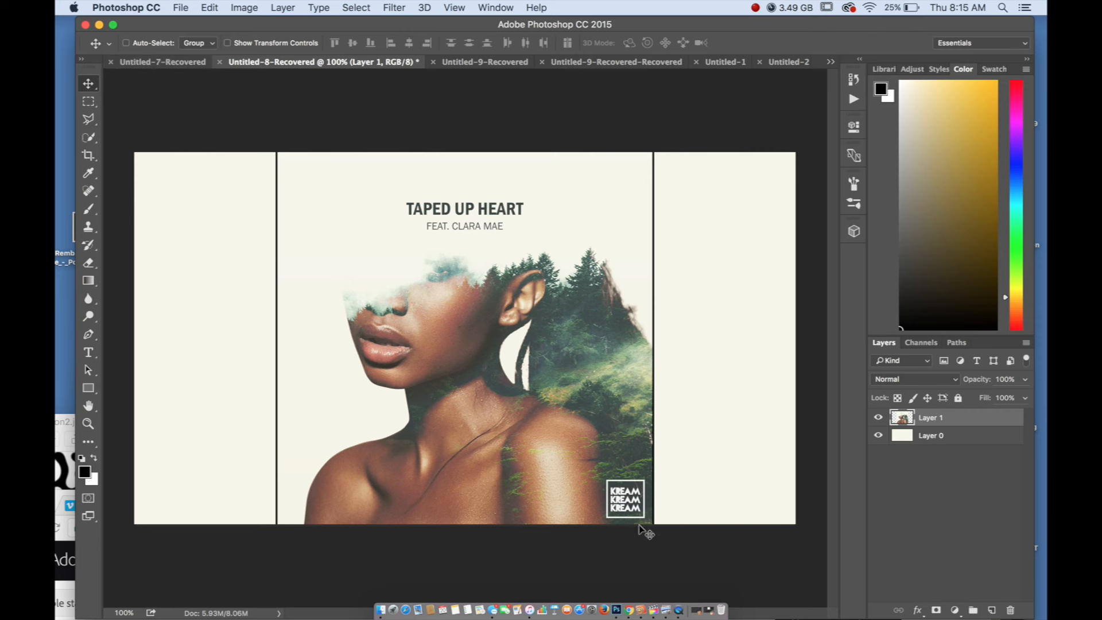
click(174, 64)
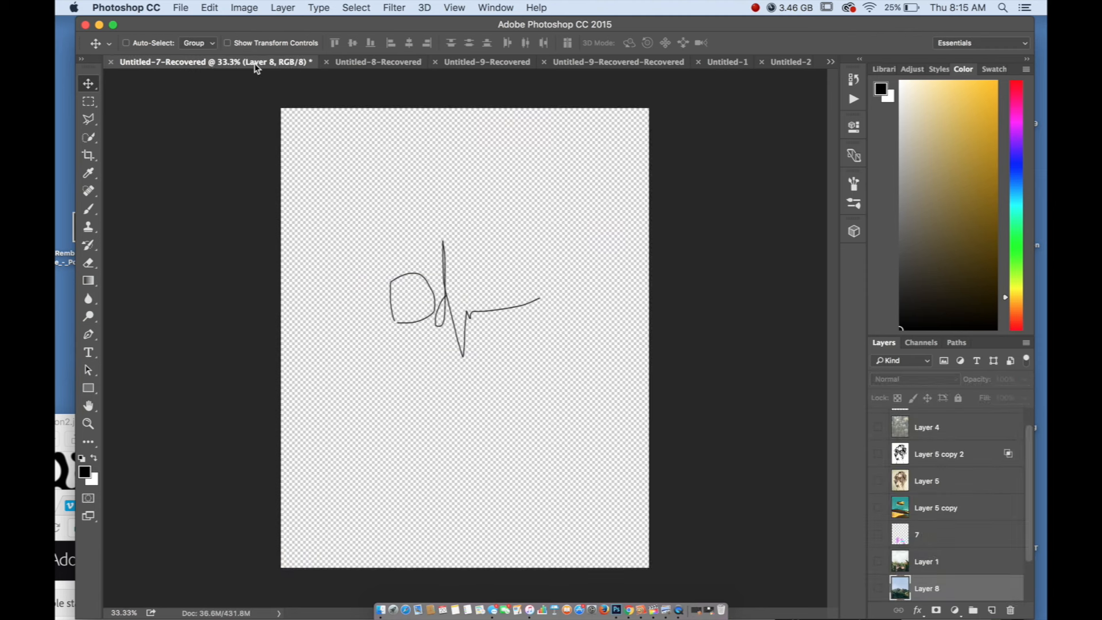
click(405, 63)
click(482, 63)
click(573, 63)
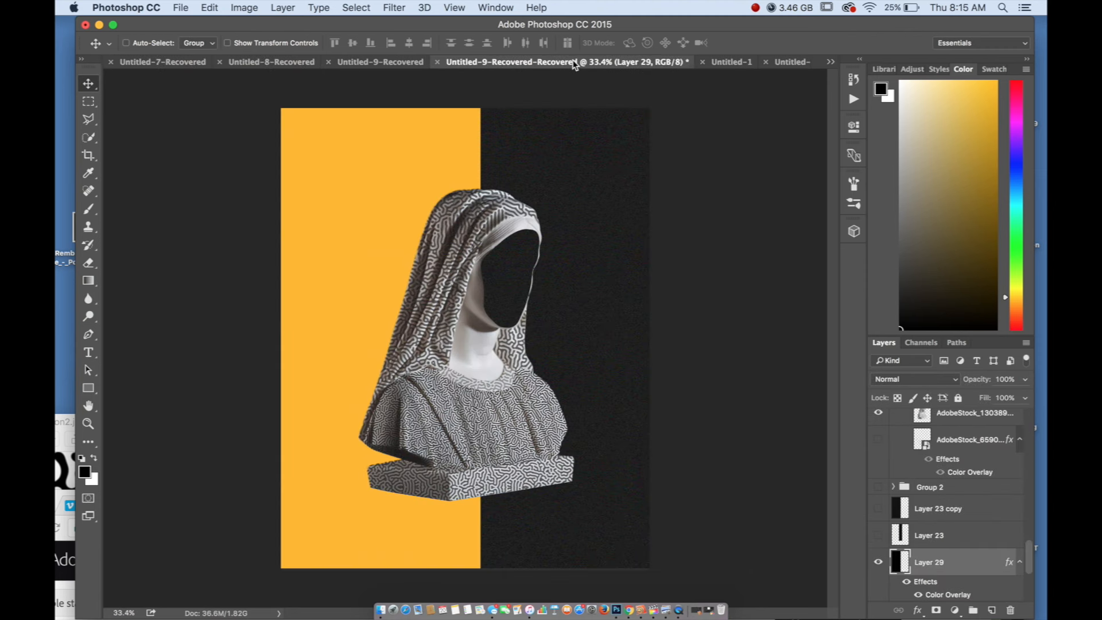
click(740, 62)
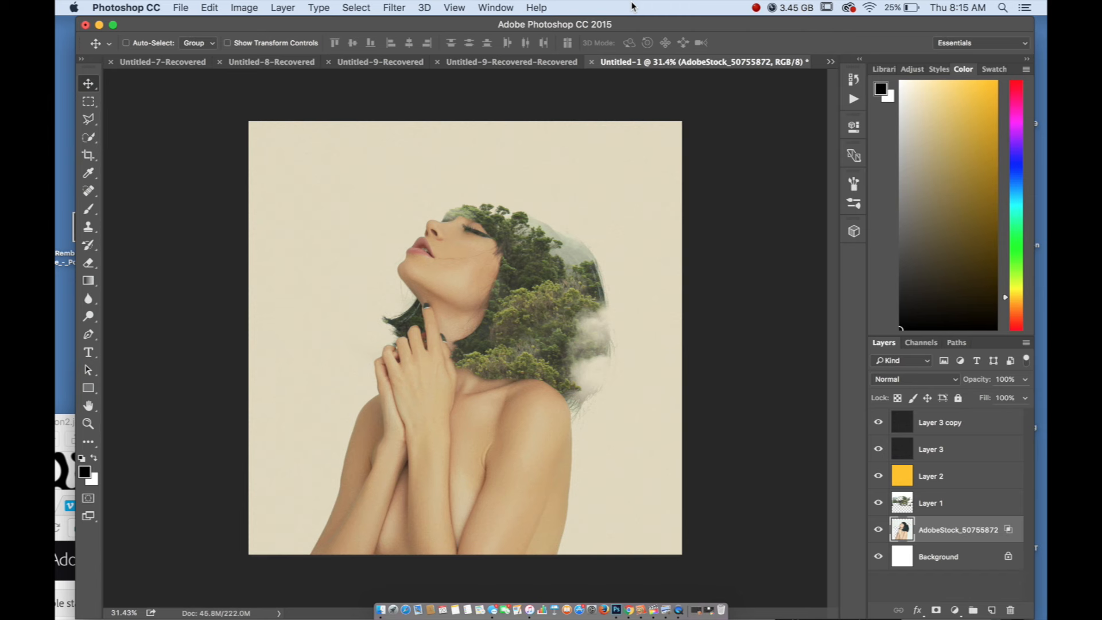
click(753, 7)
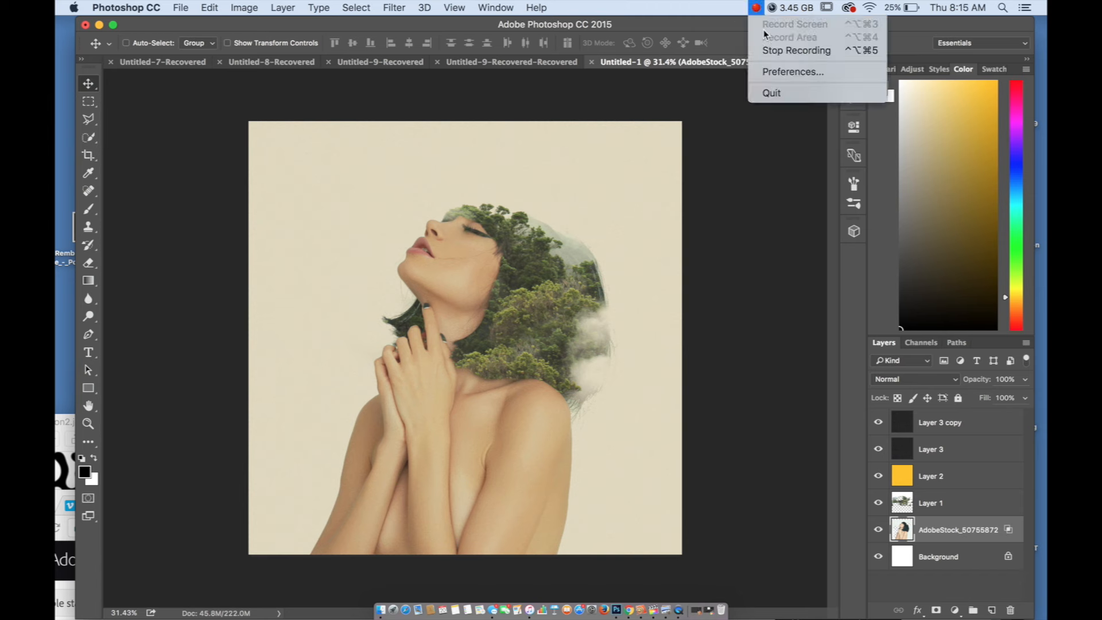